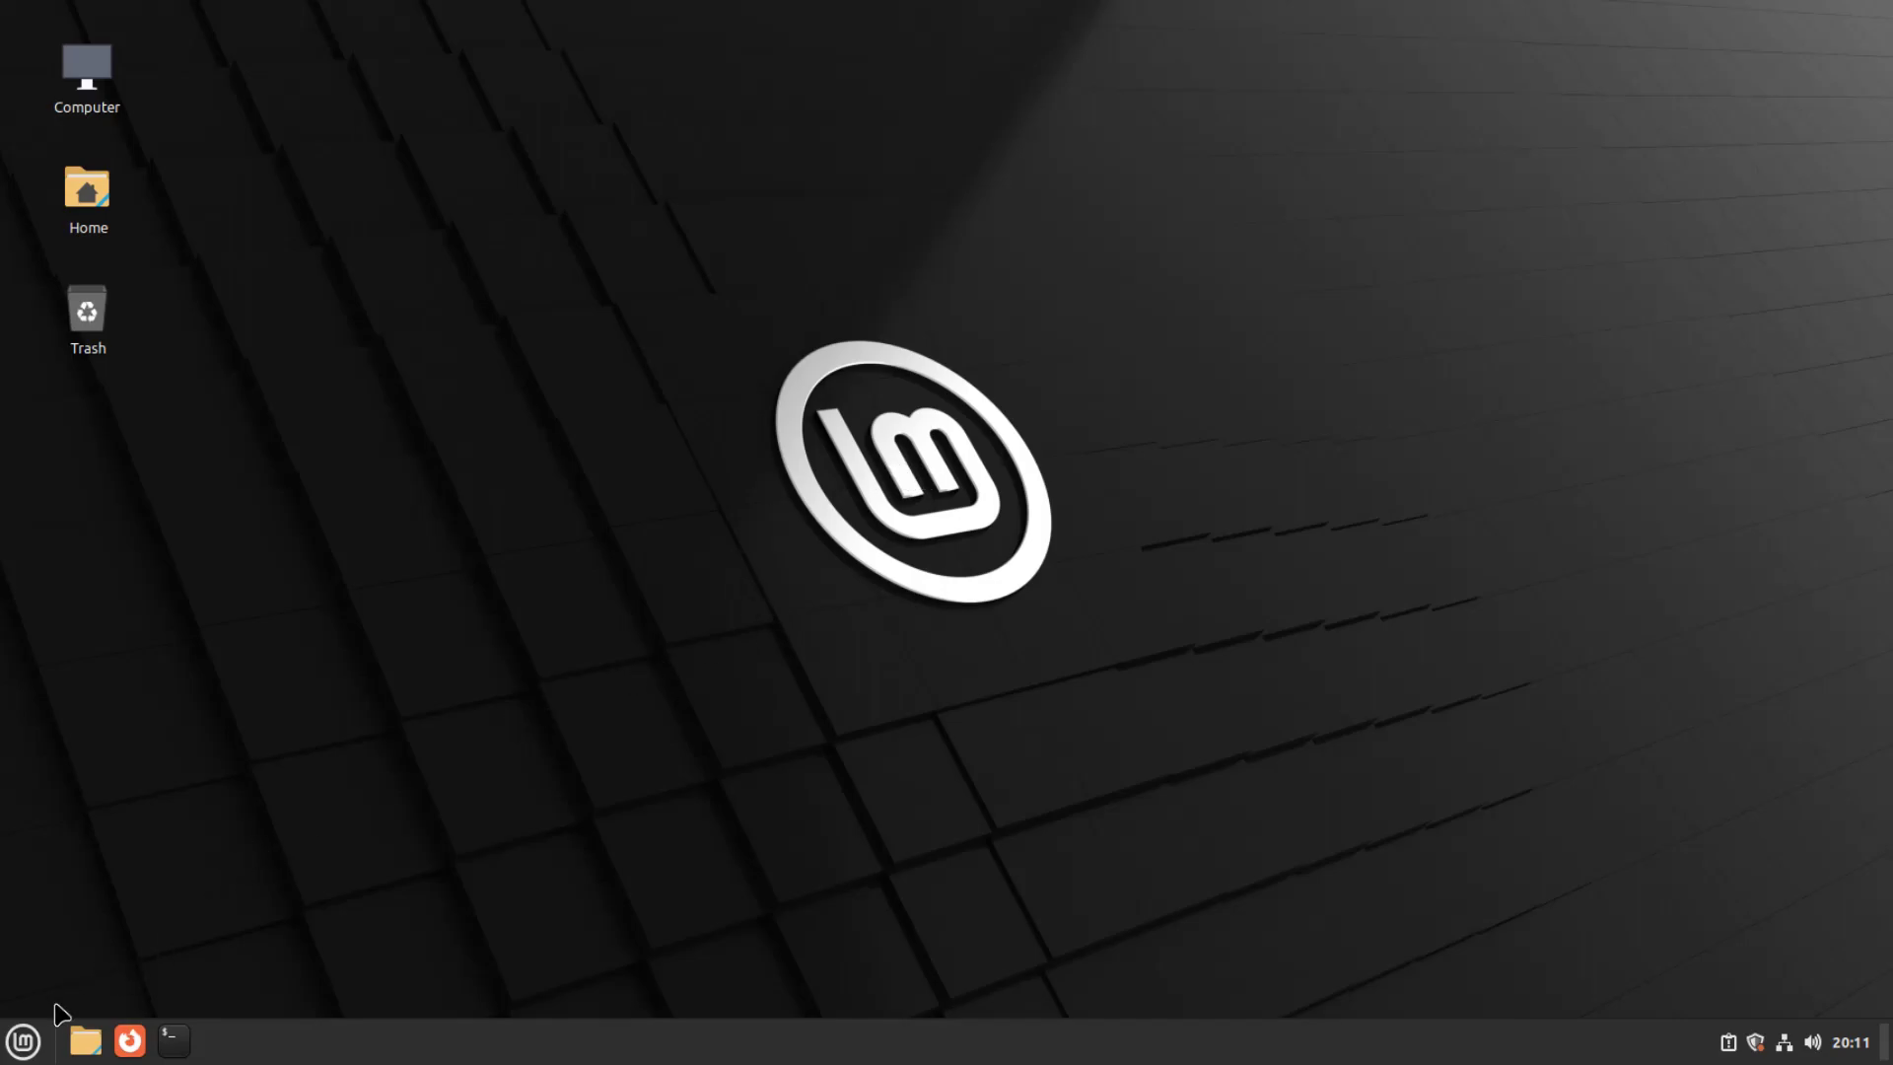
Step: Launch LibreOffice Writer from the Mint menu's Office category to get a blank Untitled 1 document
click(22, 1041)
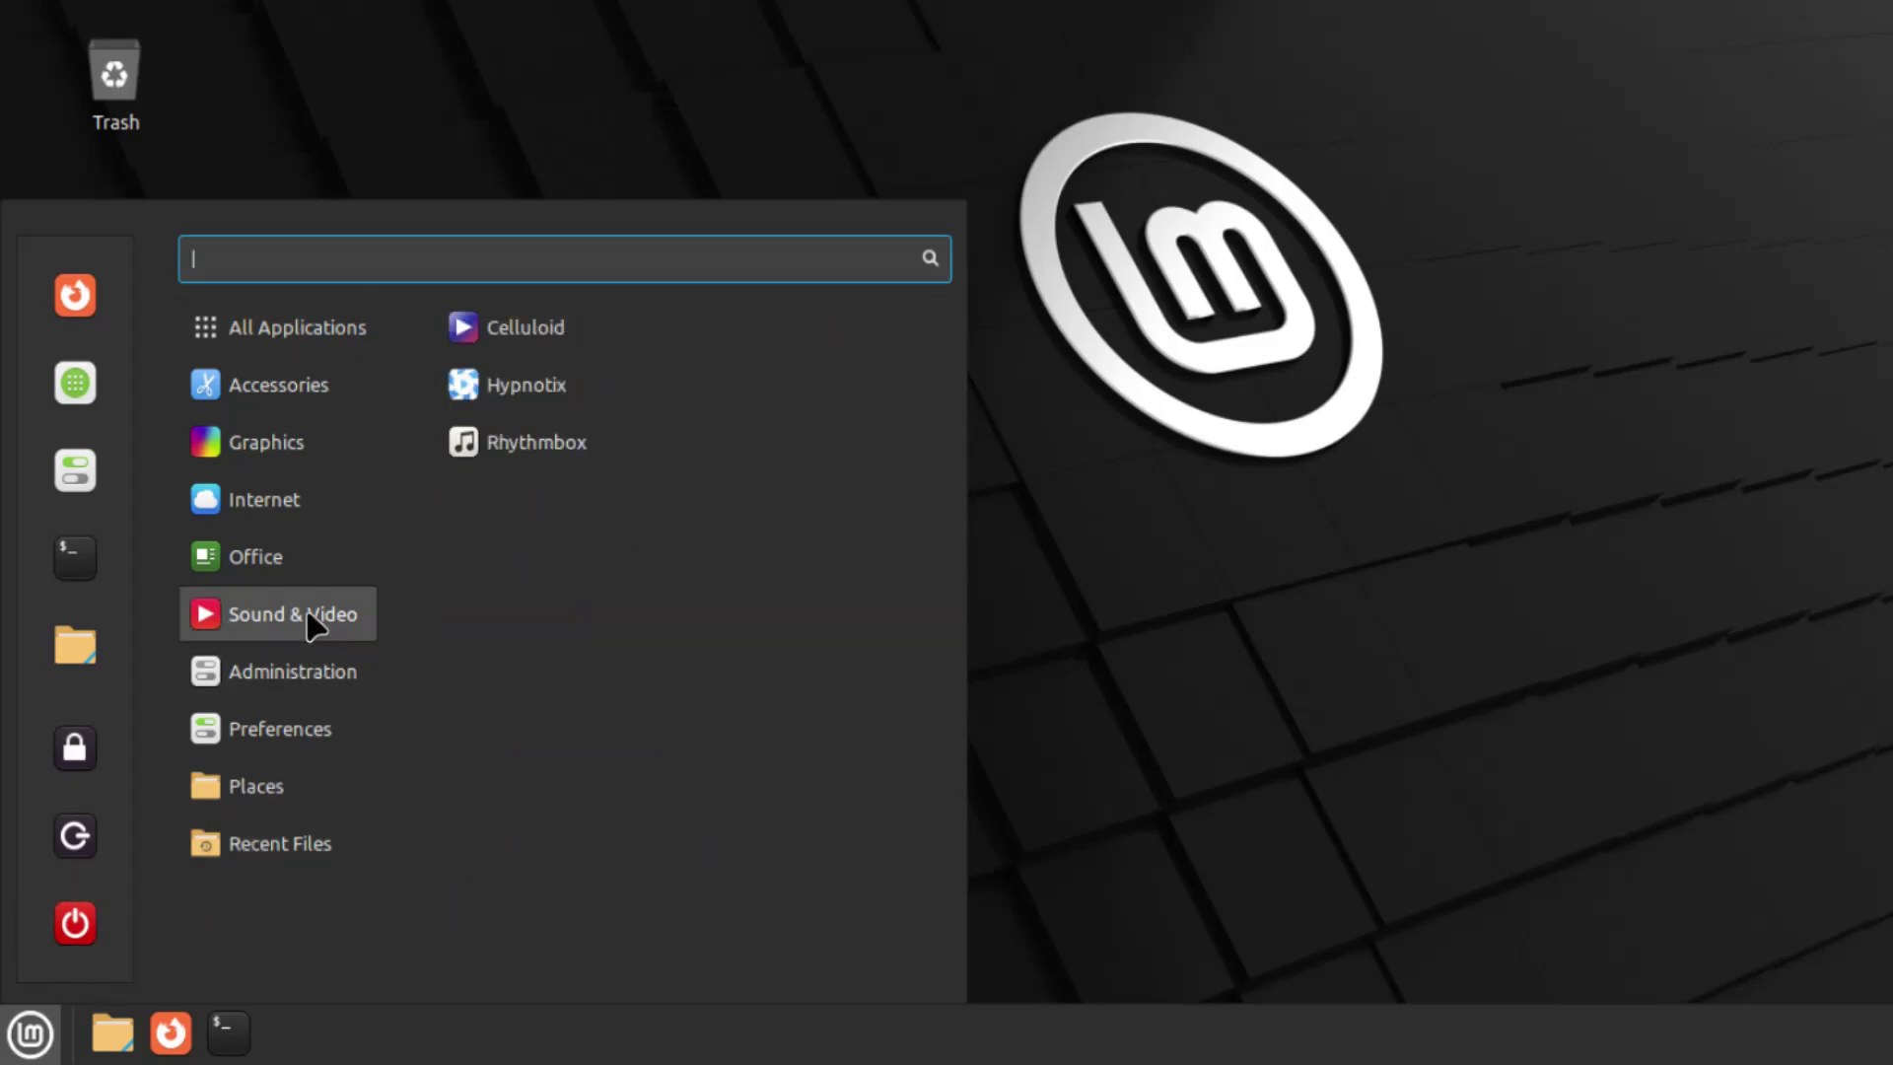
mouse_move(344, 582)
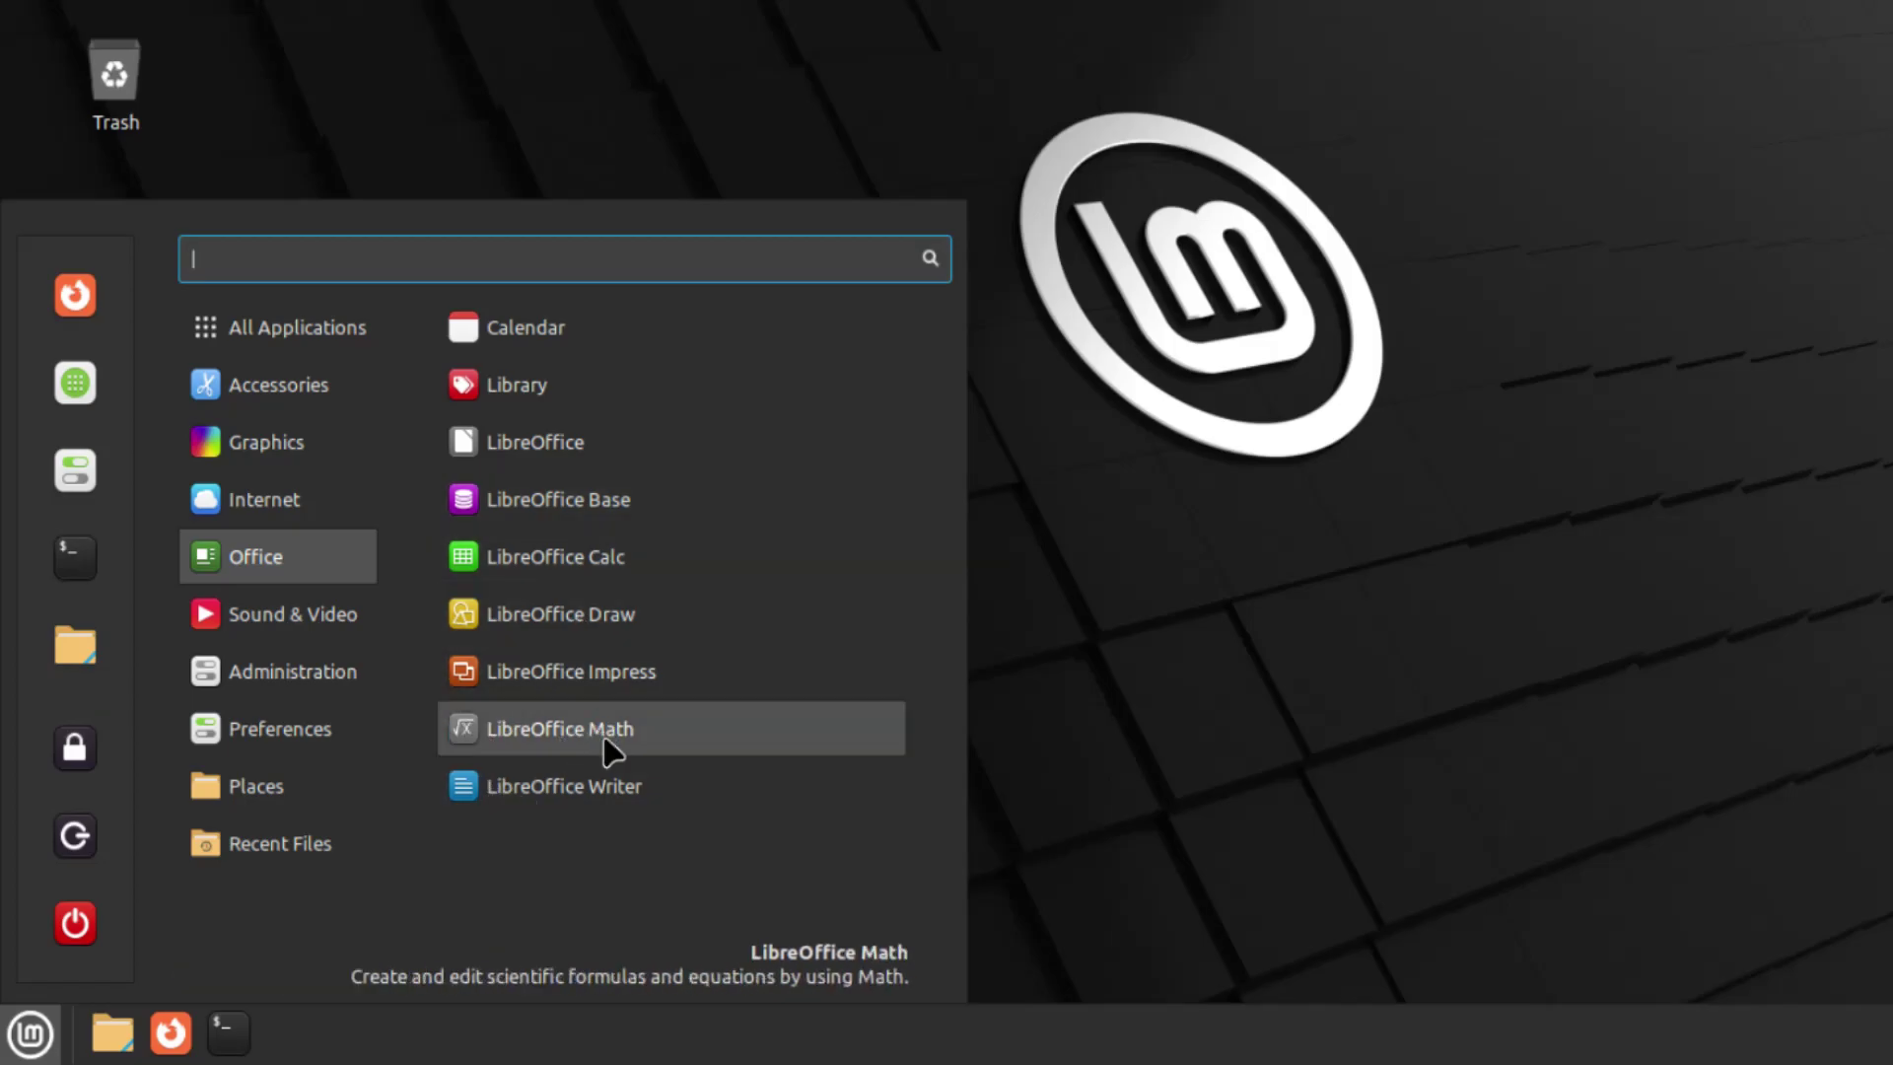
click(615, 789)
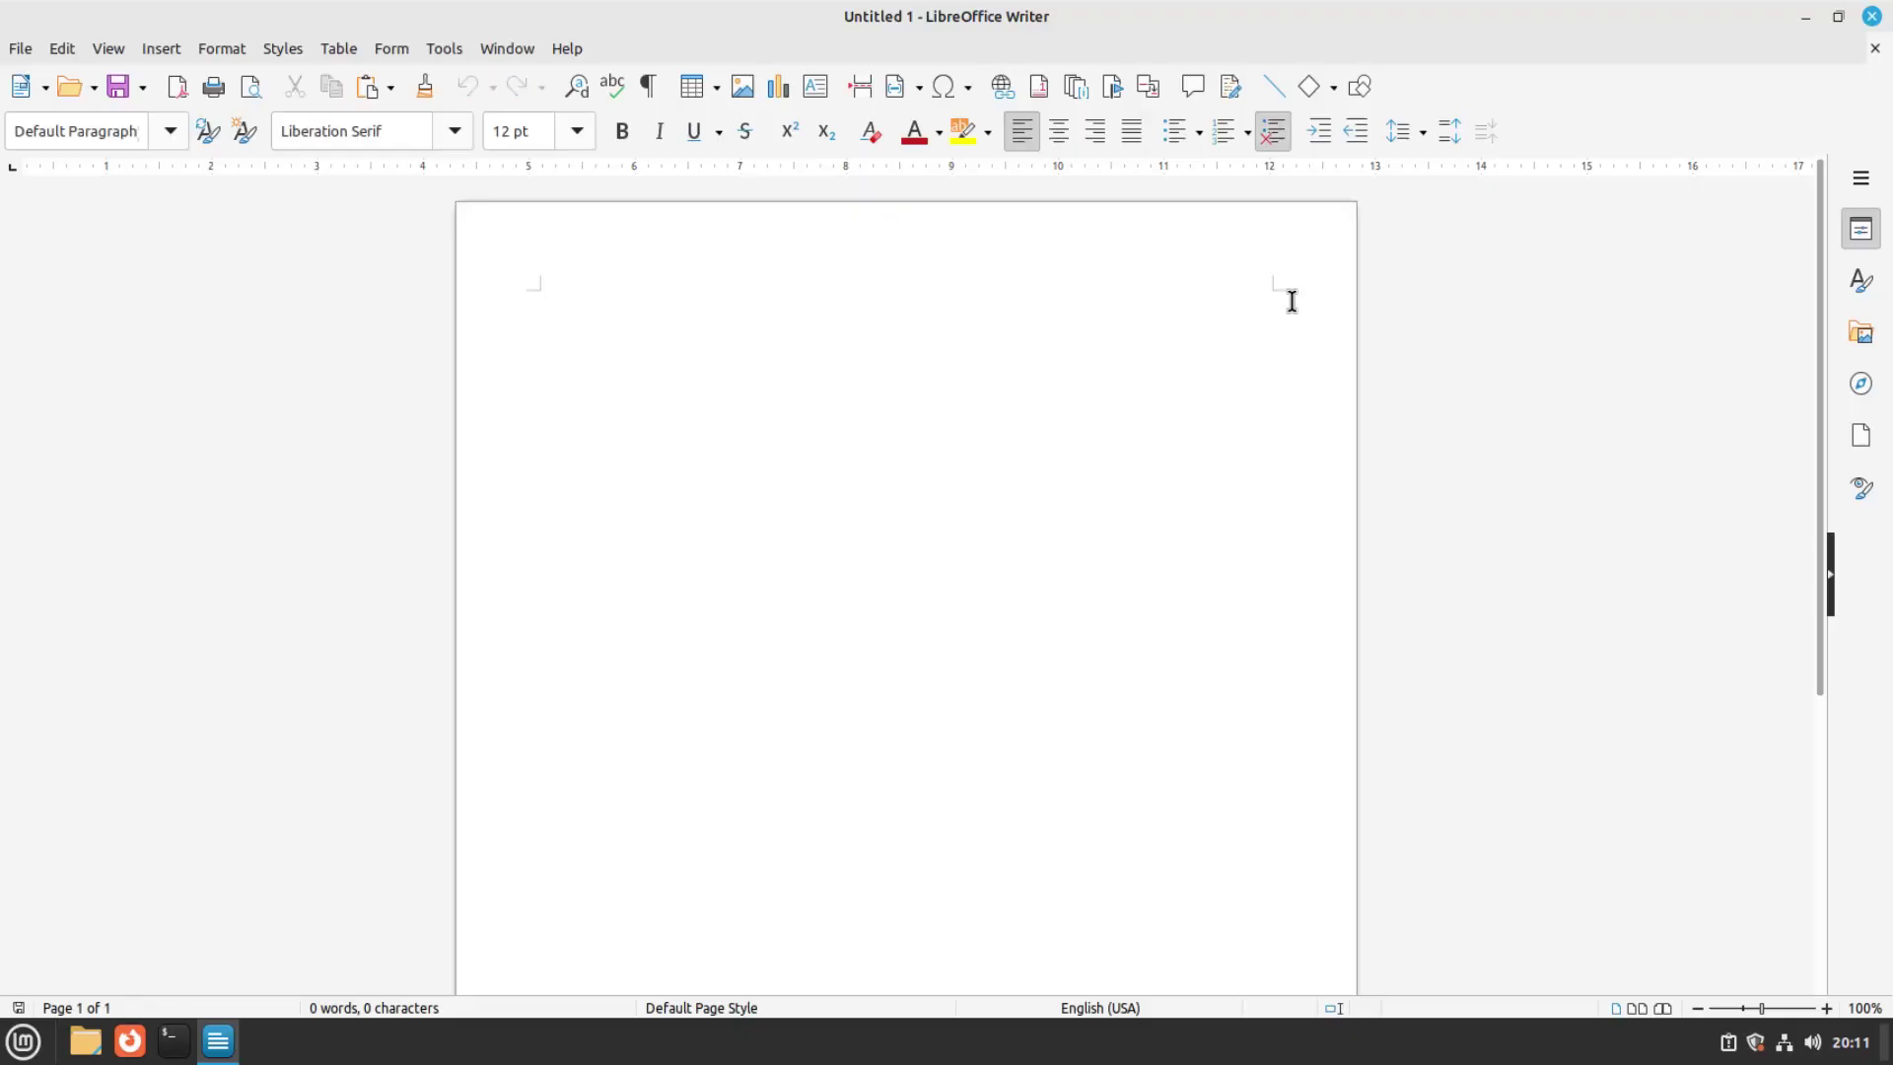
Step: Close the LibreOffice Writer window
click(1871, 18)
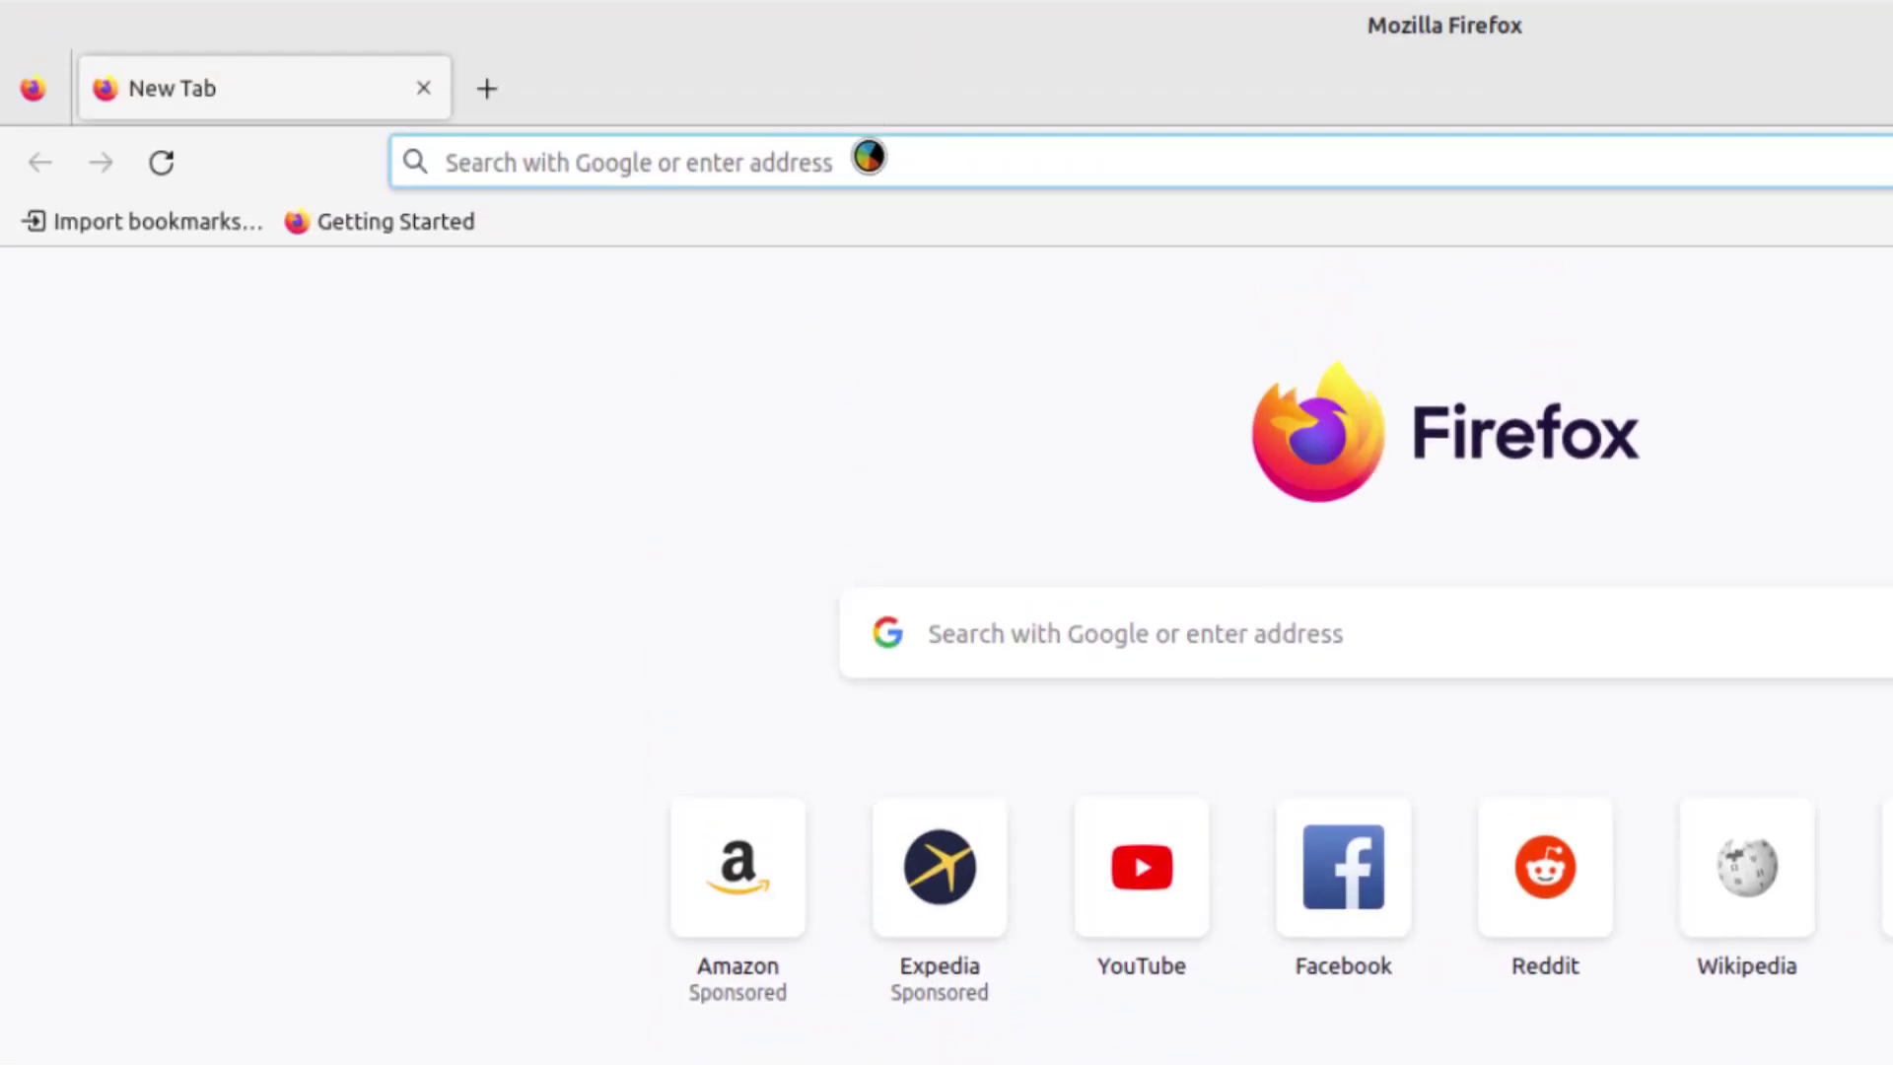
Step: Load freeoffice.com in Firefox's address bar
click(867, 157)
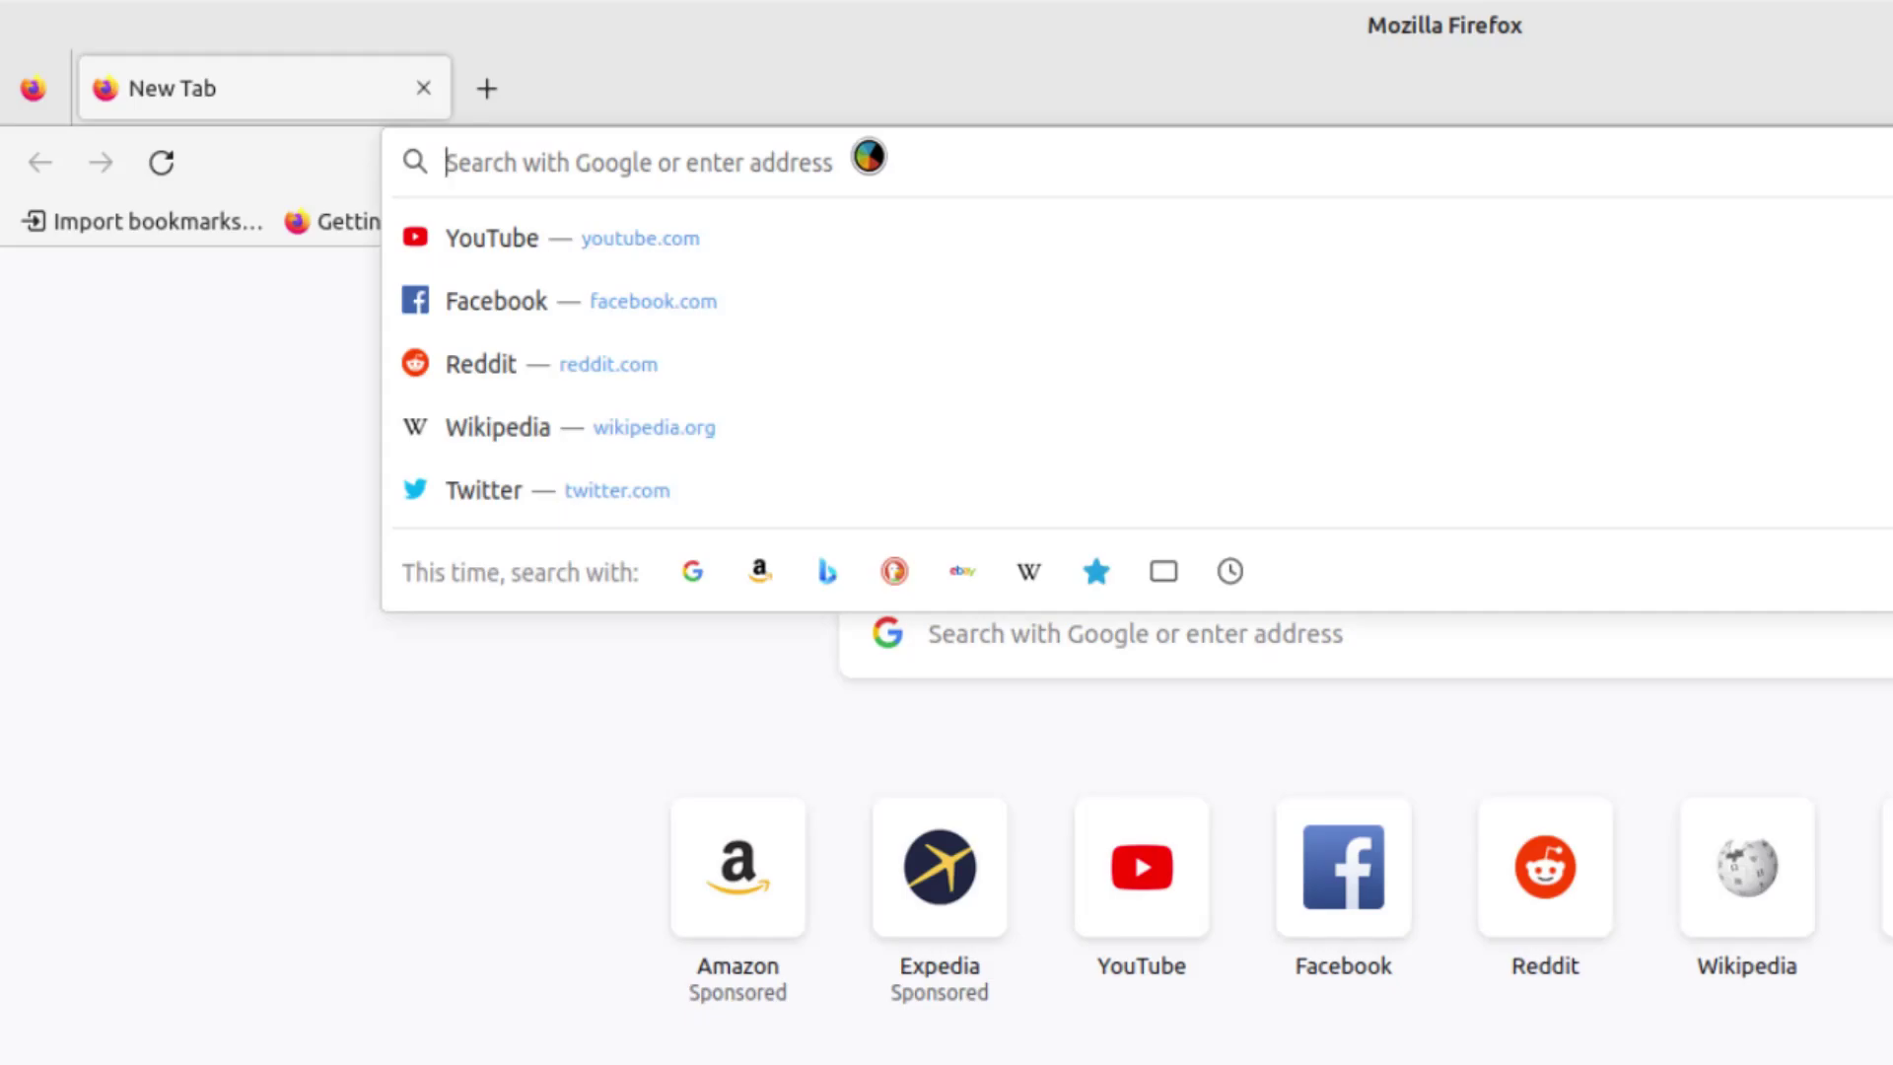
text(freeoffice)
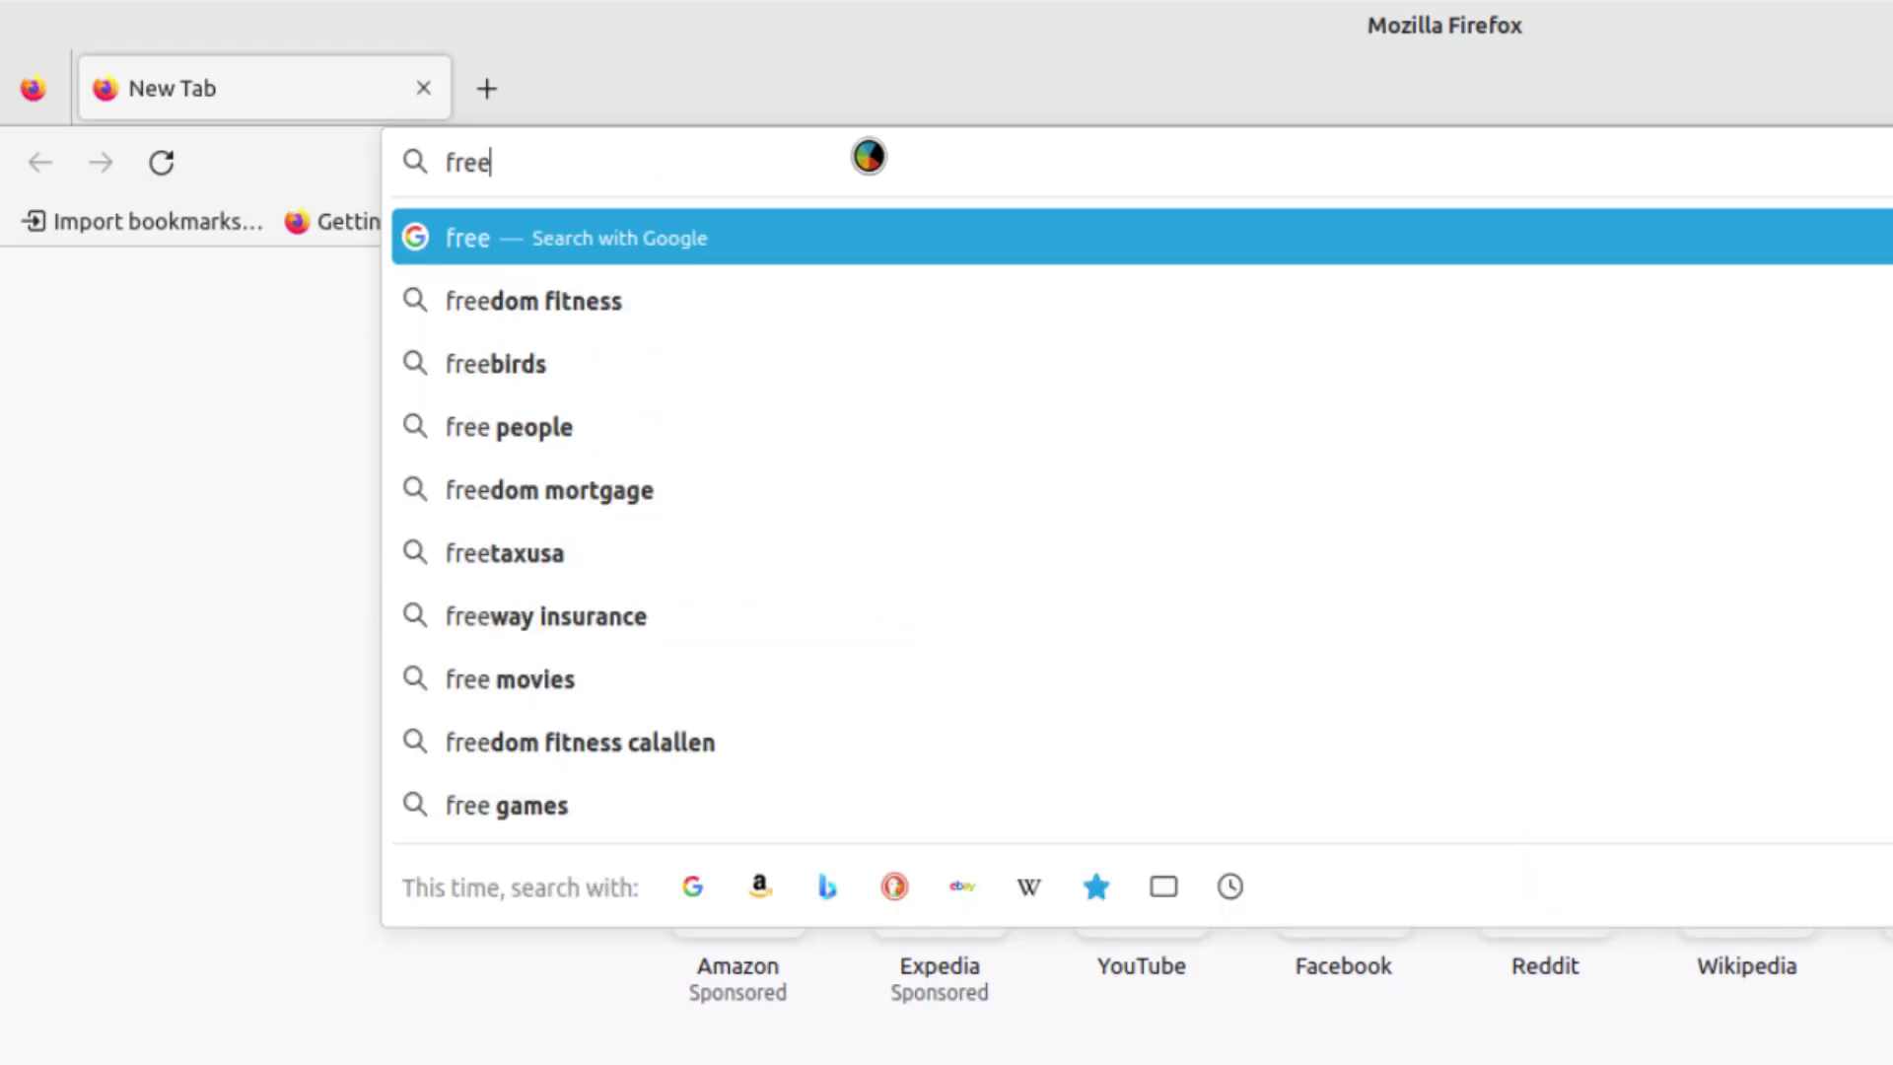
text(.com)
key(Return)
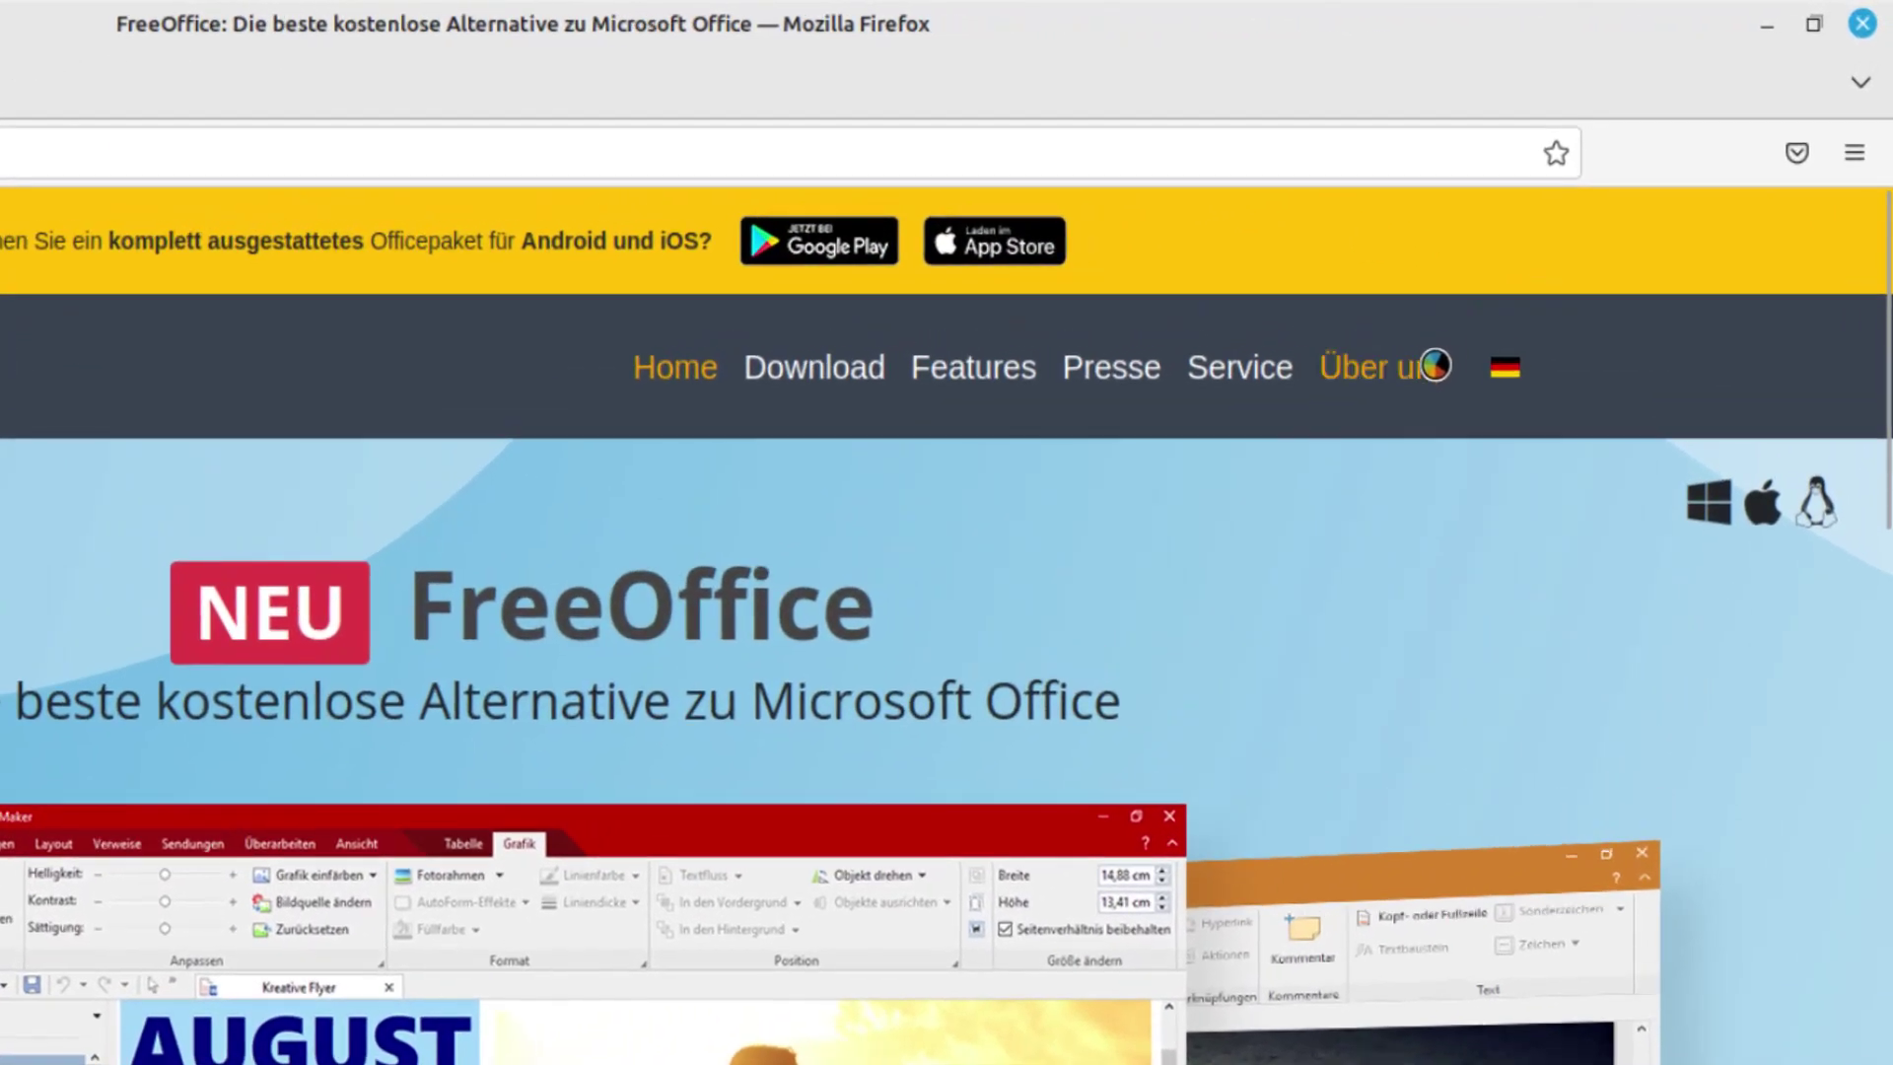
Step: Switch the site to English, accept all cookies, and scroll through the homepage
click(1507, 367)
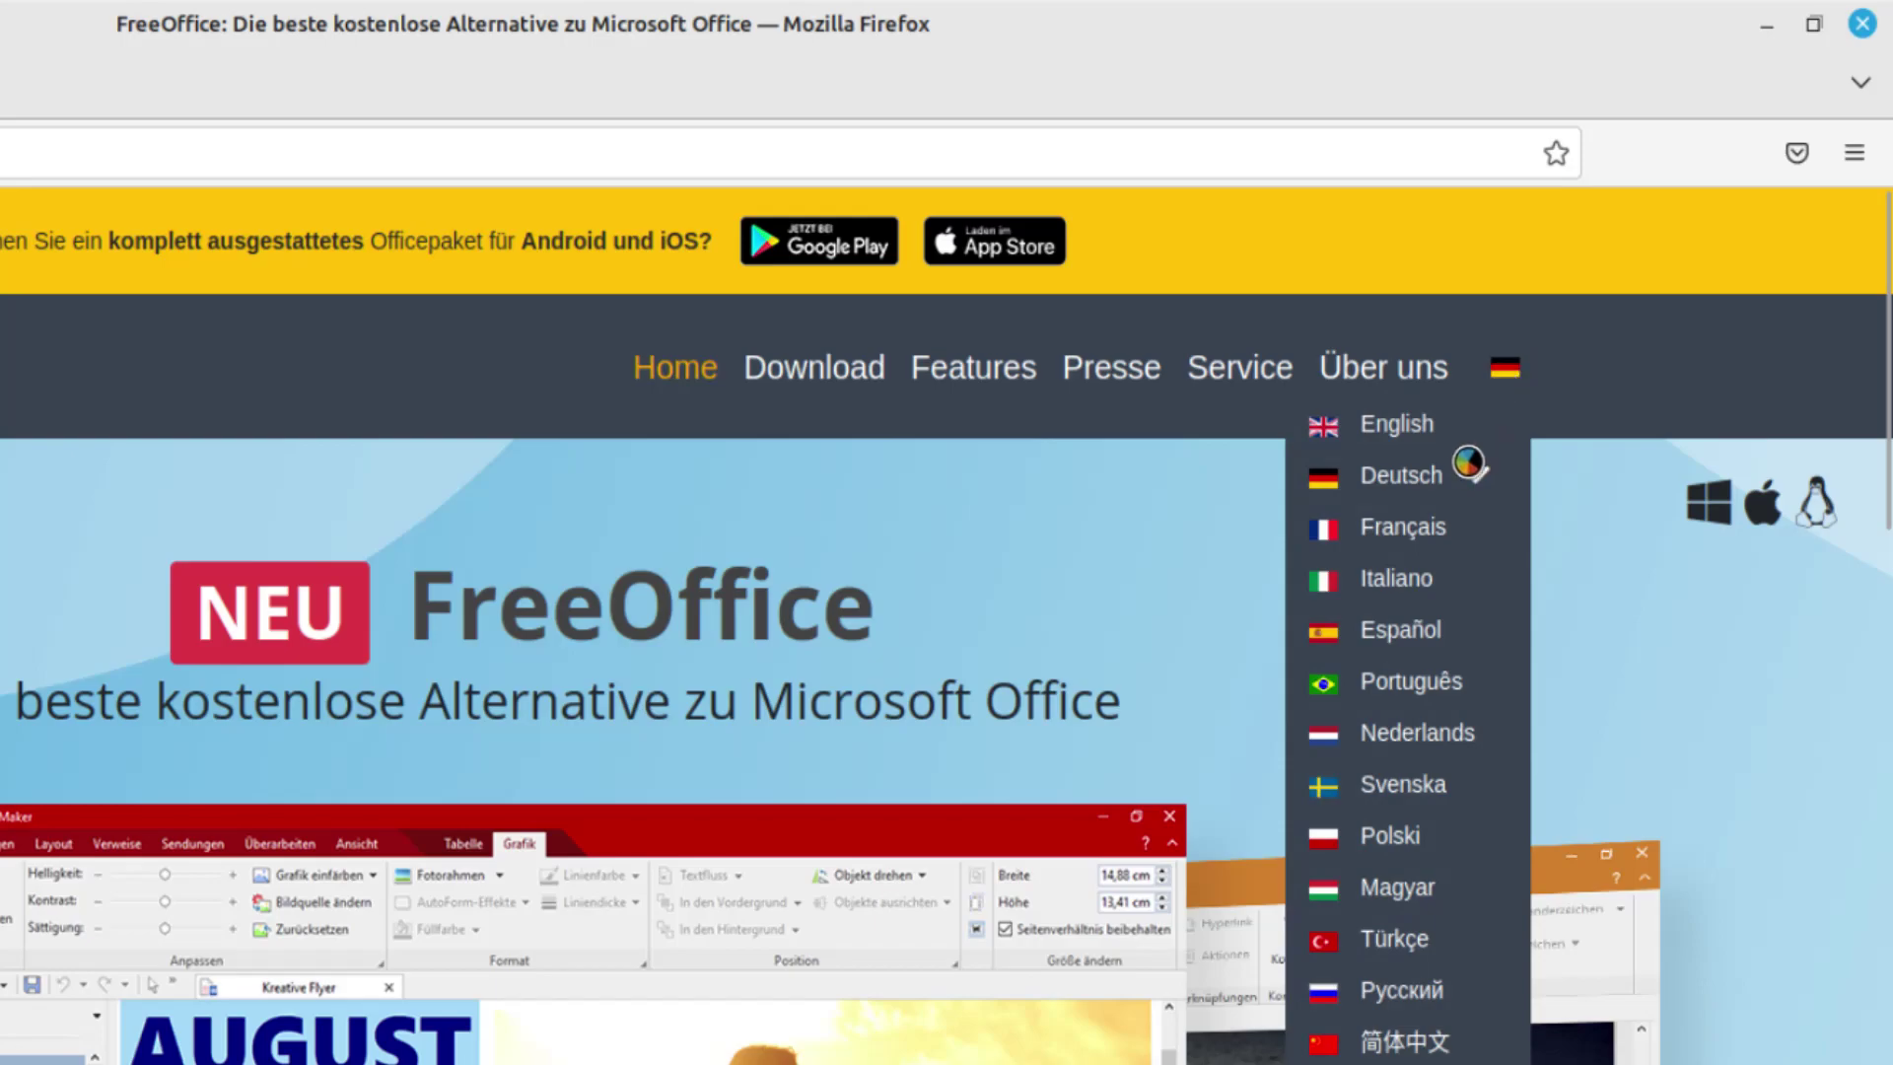
click(1420, 426)
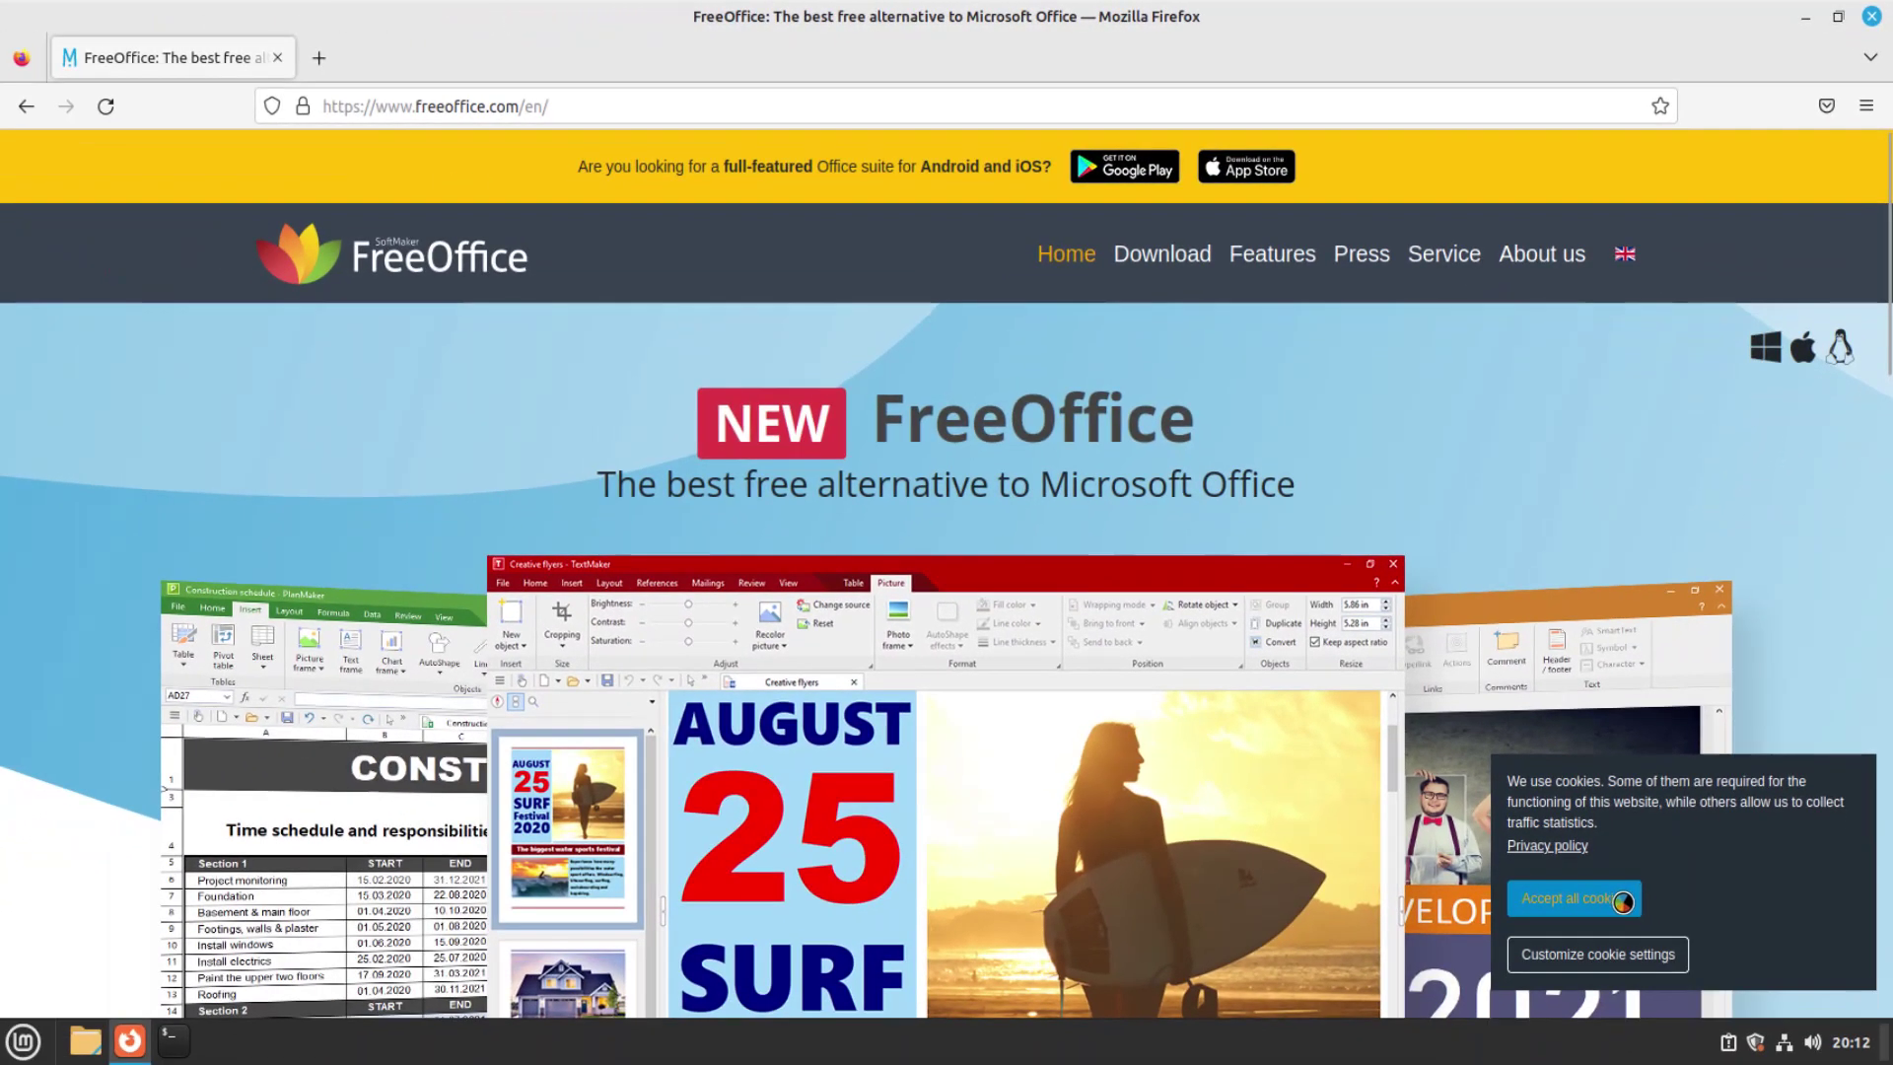
click(1623, 902)
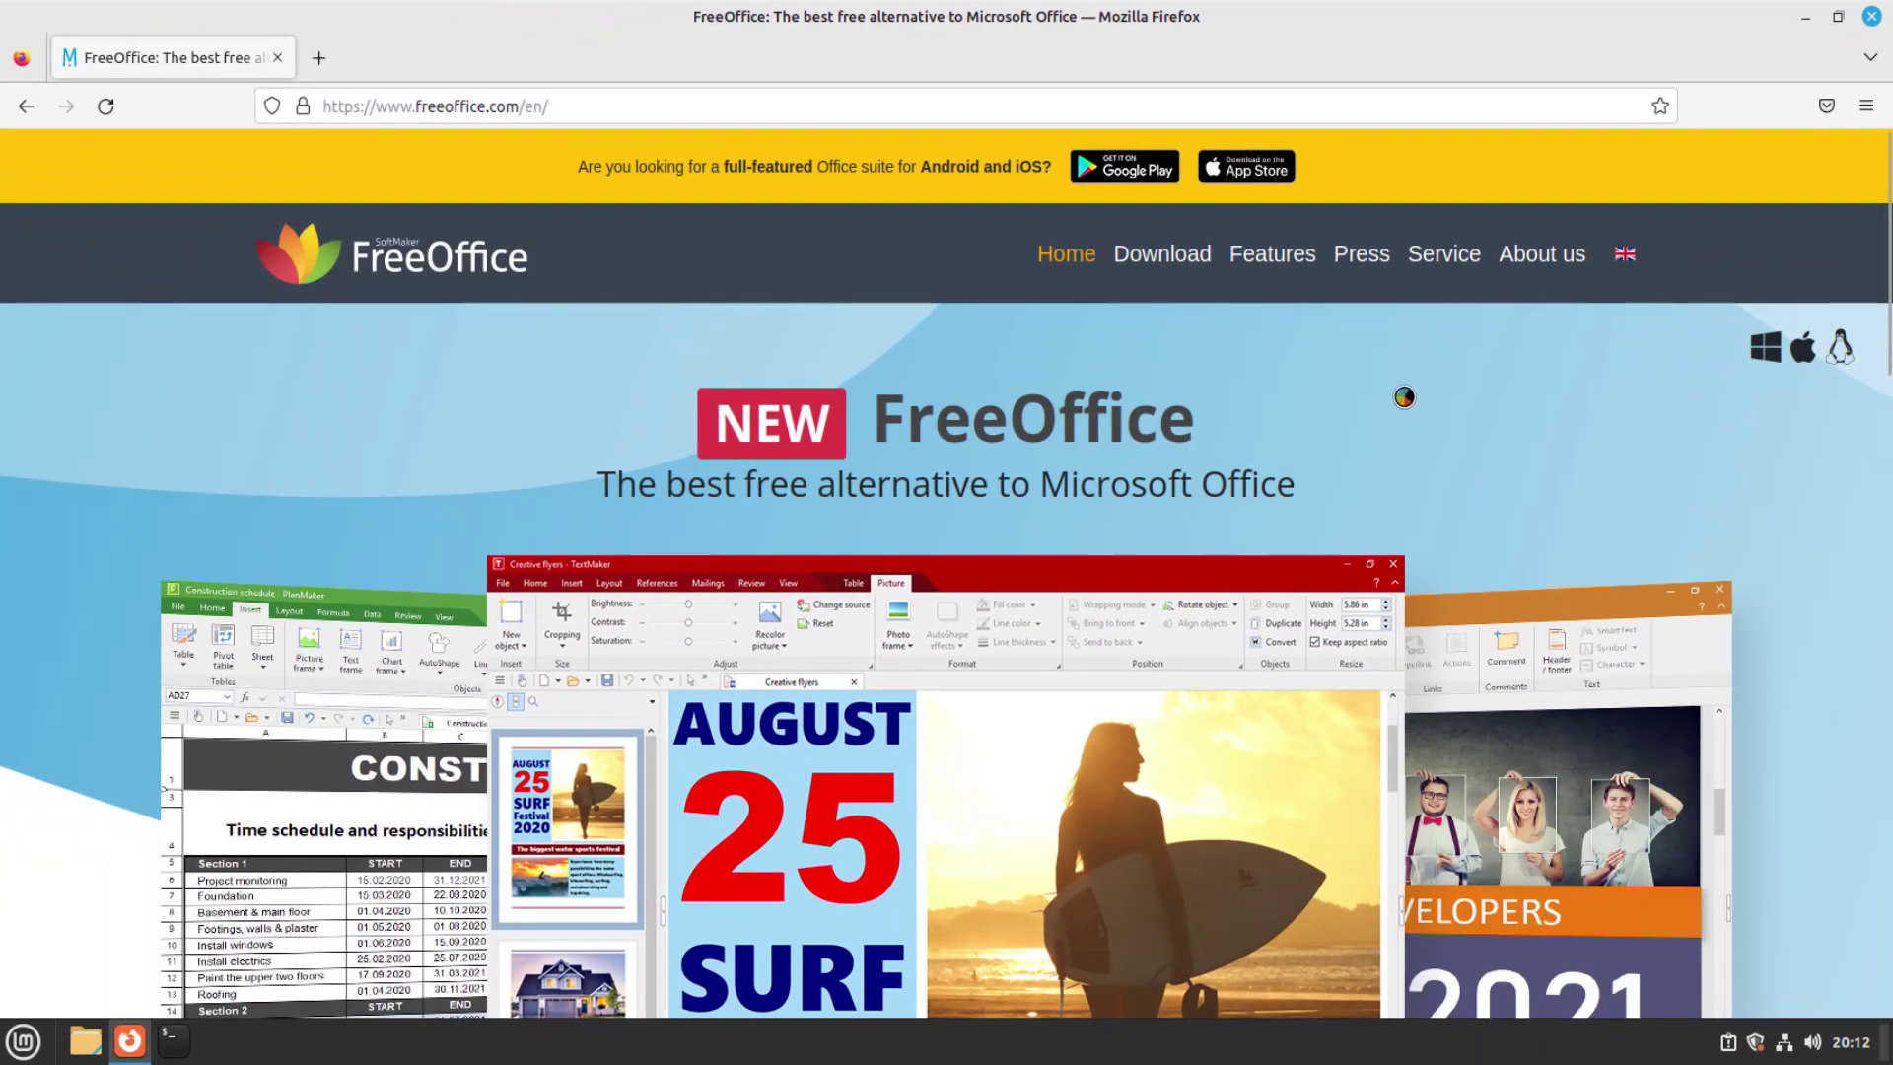
scroll(1027, 337, down, 1)
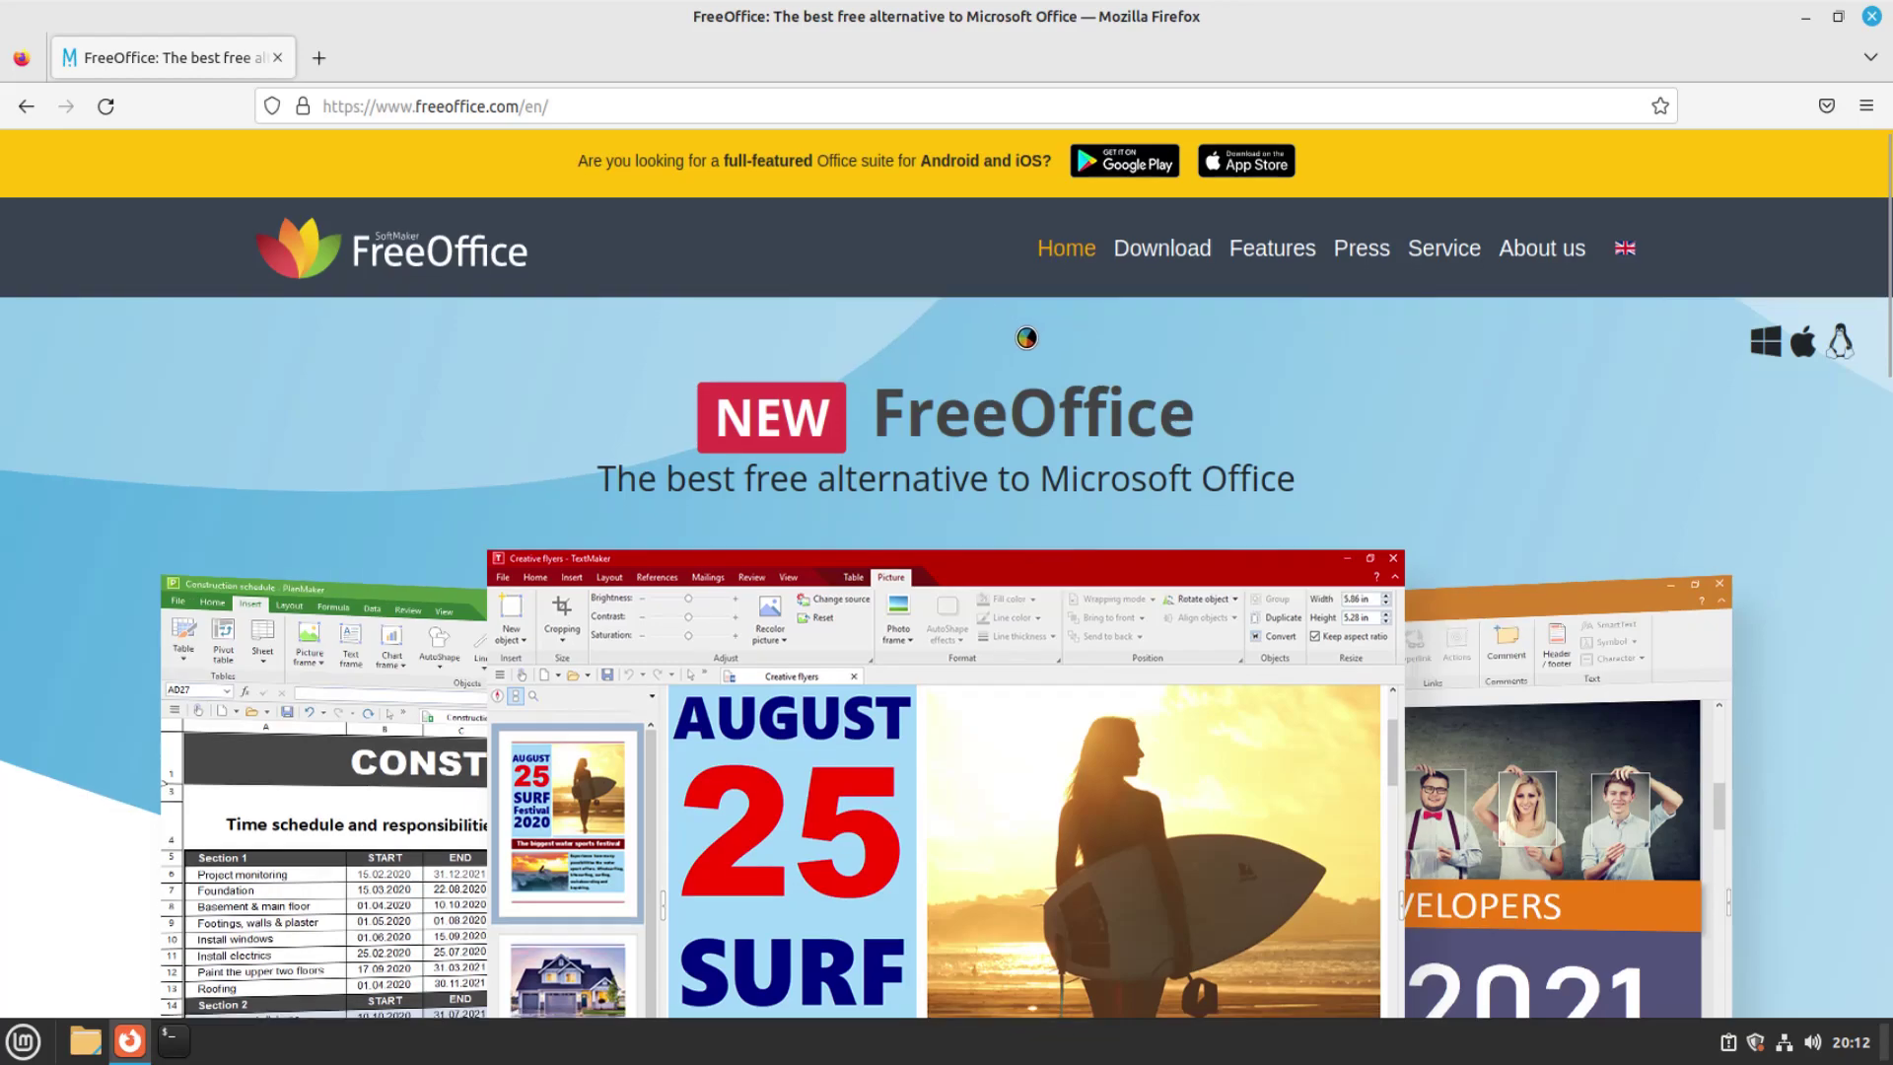
scroll(1027, 338, down, 3)
scroll(1075, 428, down, 3)
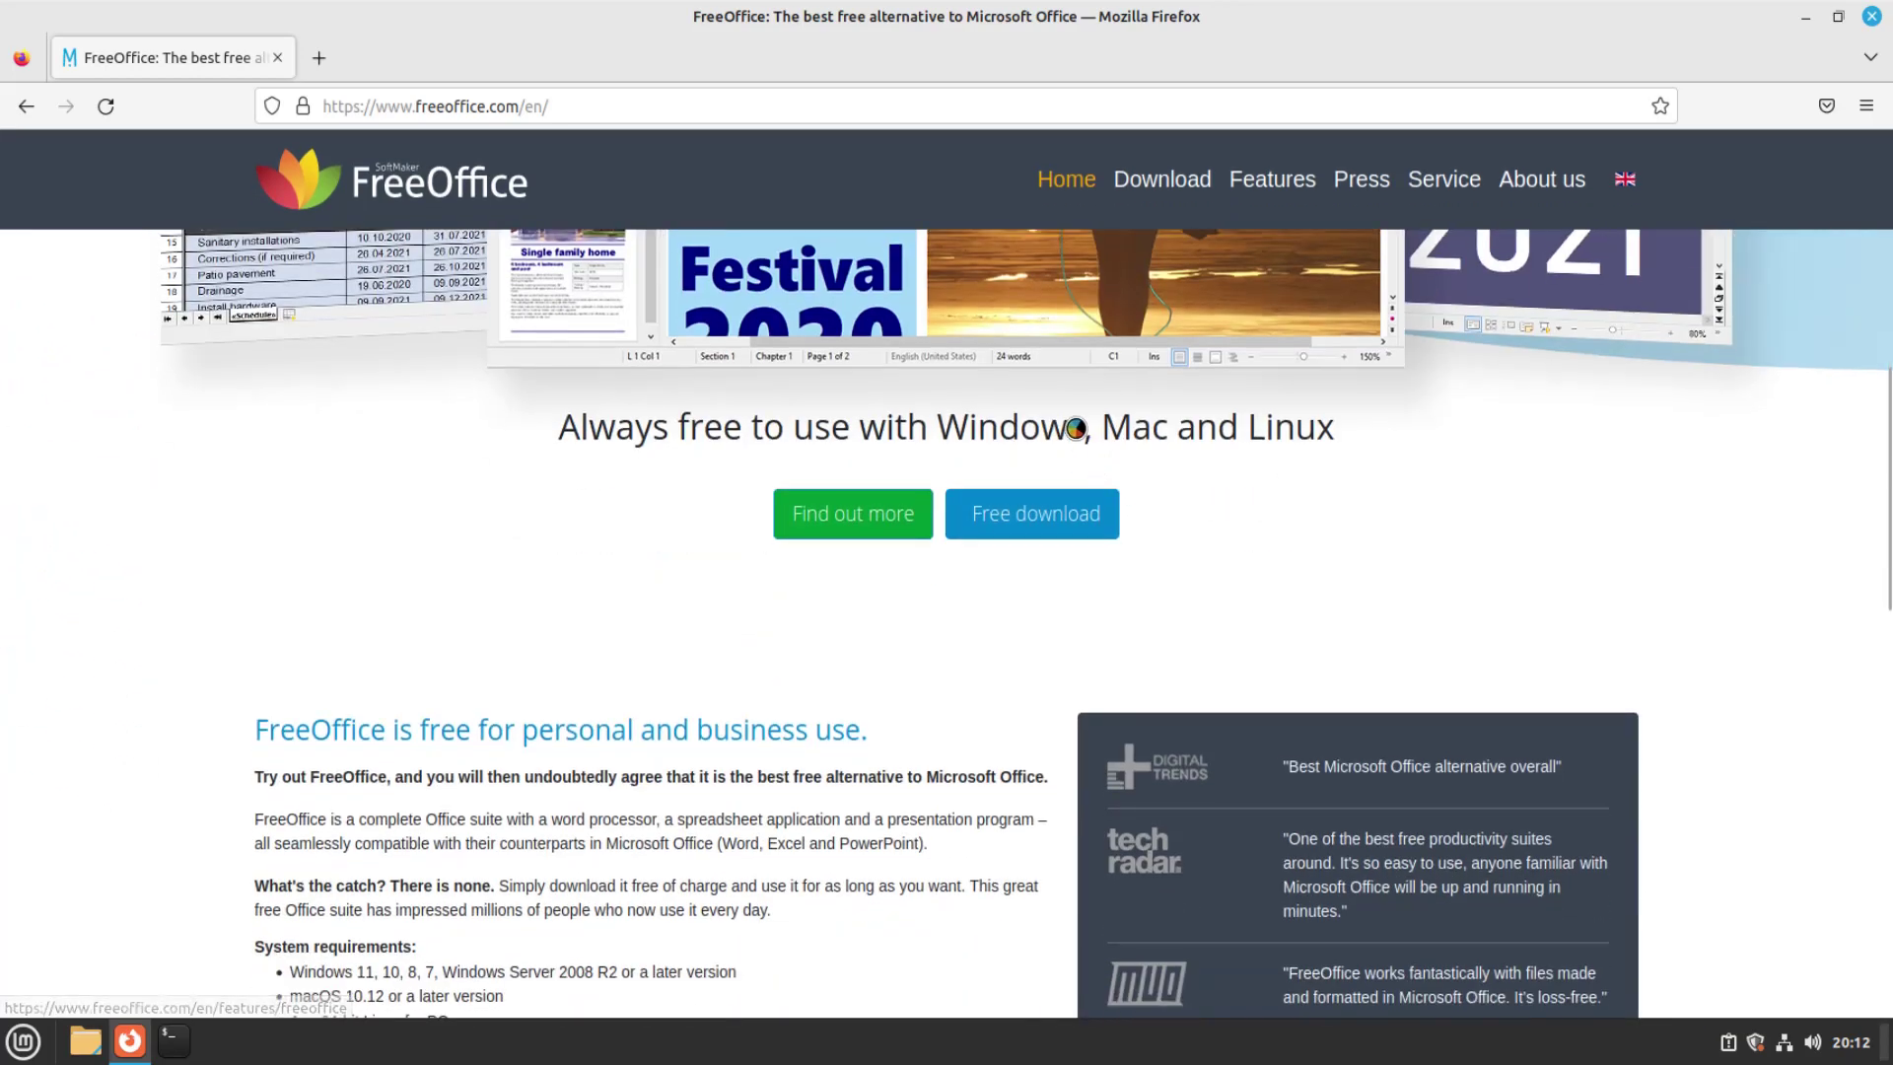
scroll(966, 407, down, 5)
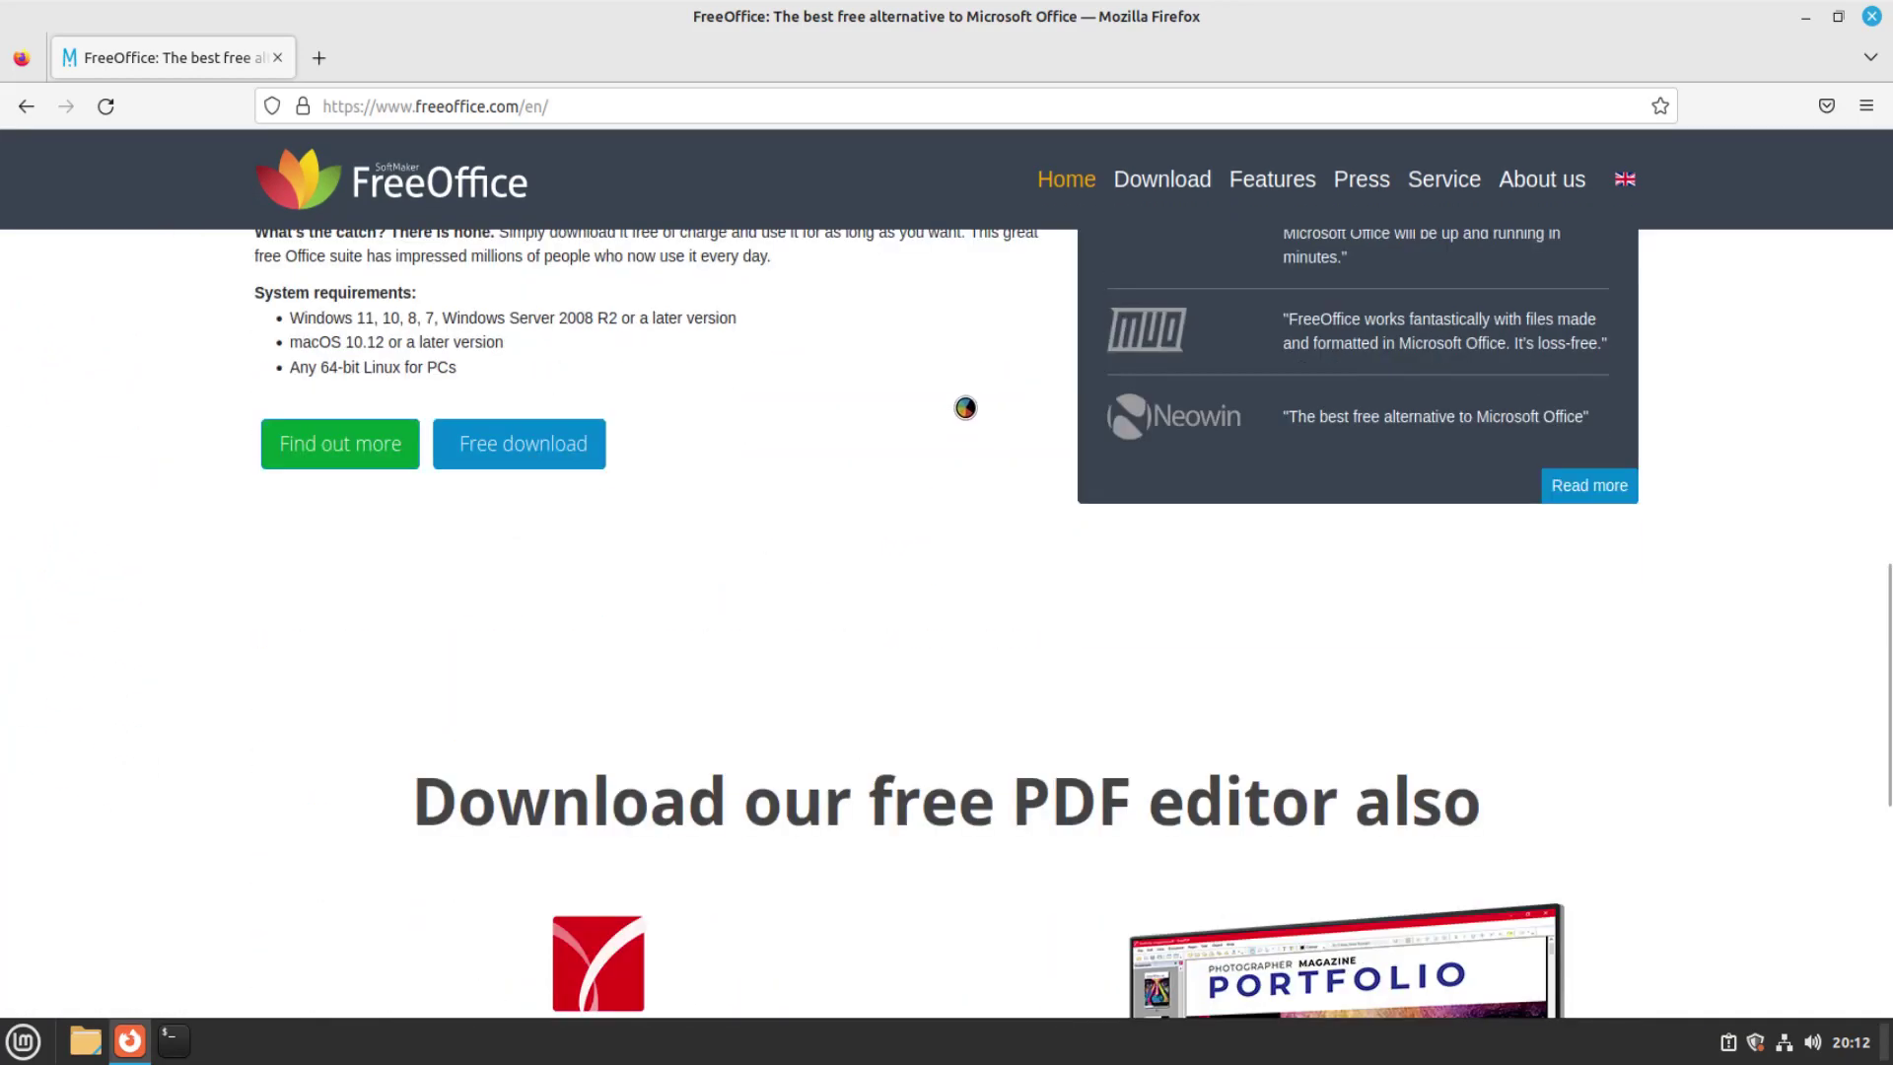
scroll(965, 407, up, 7)
scroll(654, 740, down, 5)
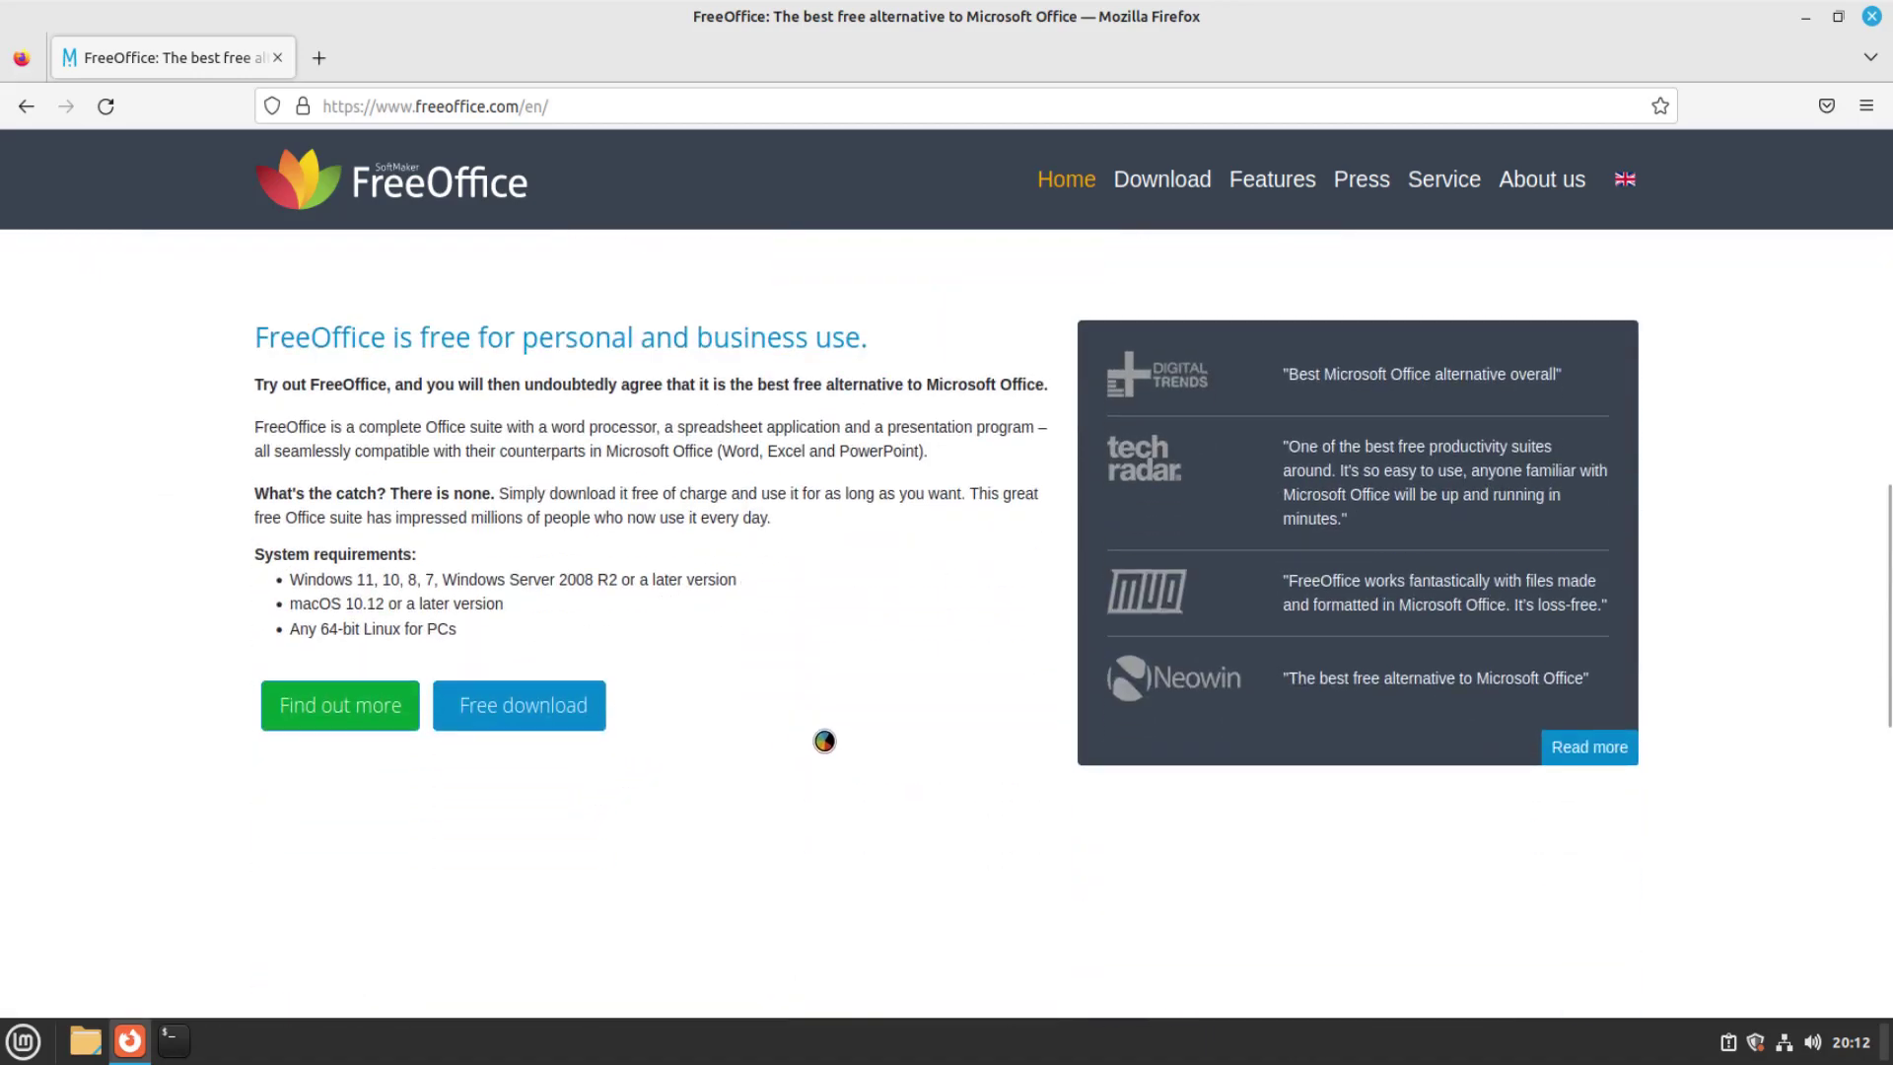
scroll(824, 741, up, 10)
Step: From the Applications download page, download the Linux '.deb package for DEB-based systems'
click(1172, 258)
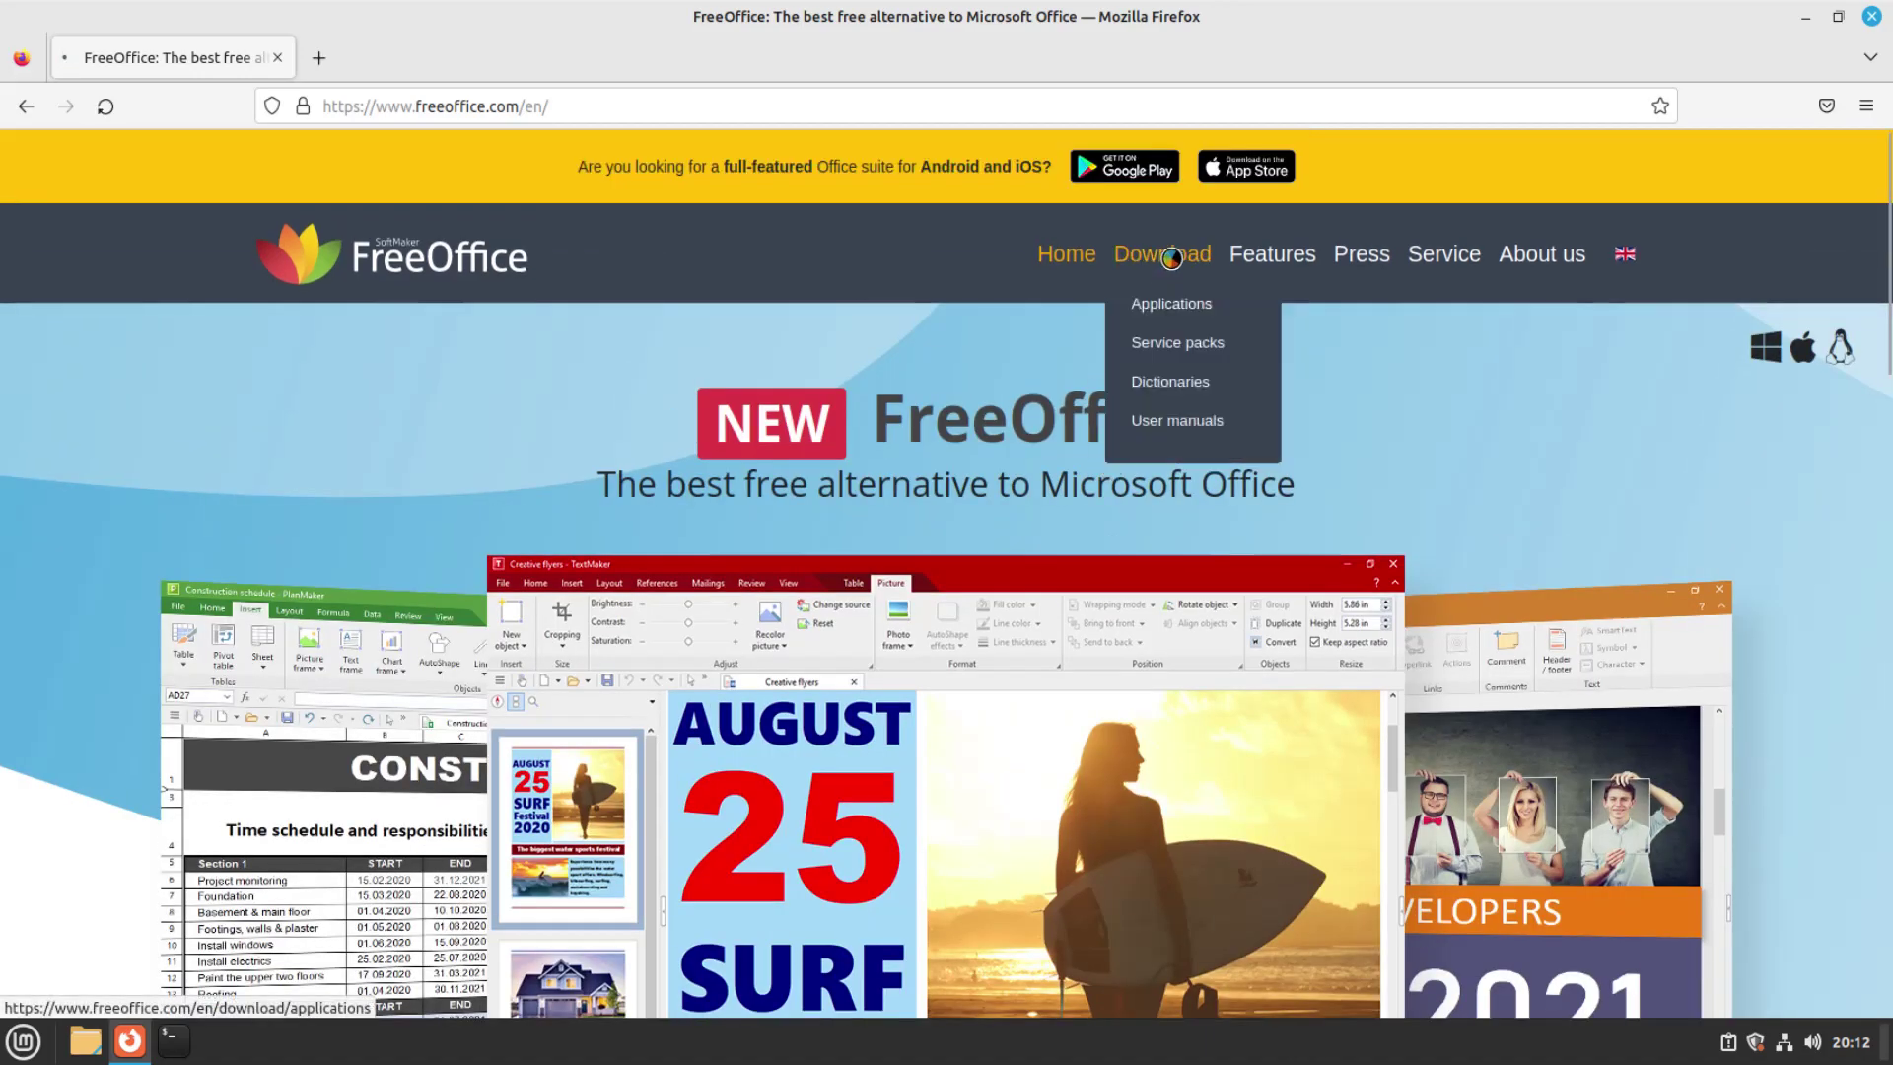
scroll(574, 389, down, 4)
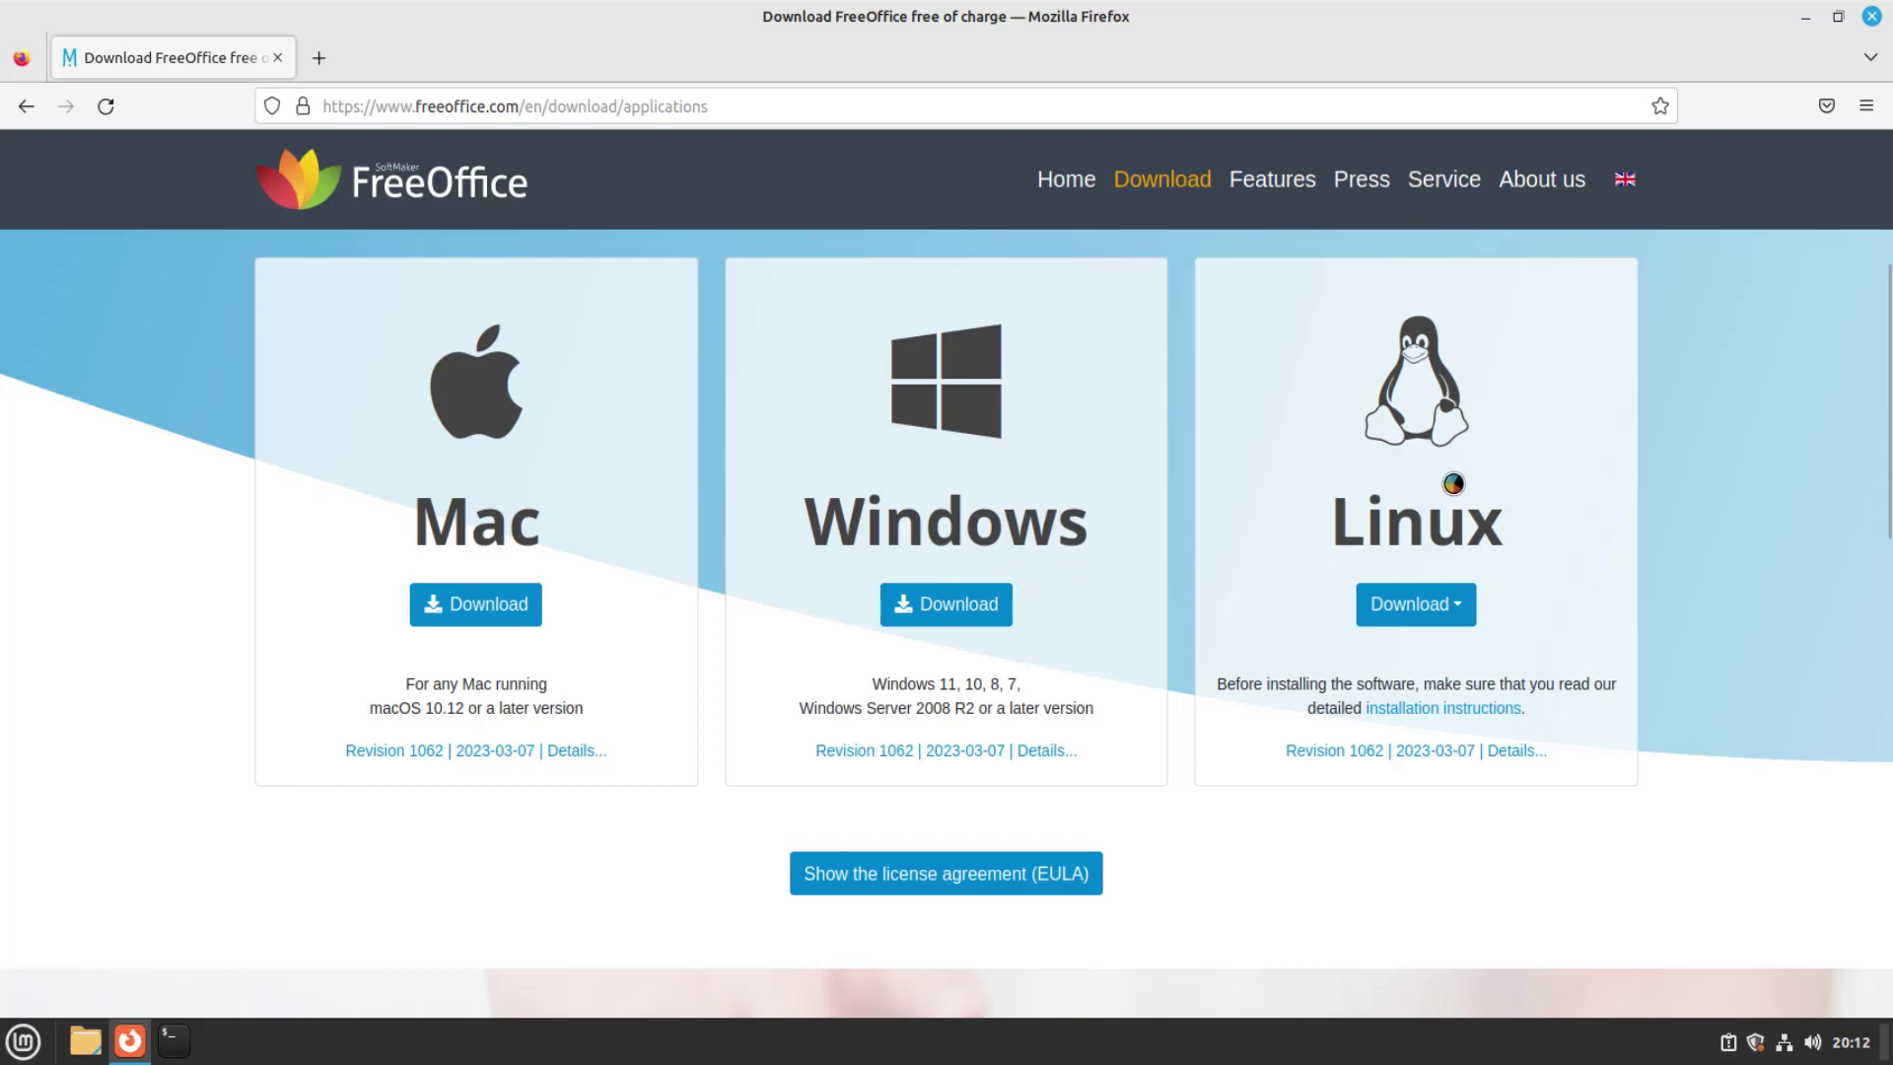
click(1458, 608)
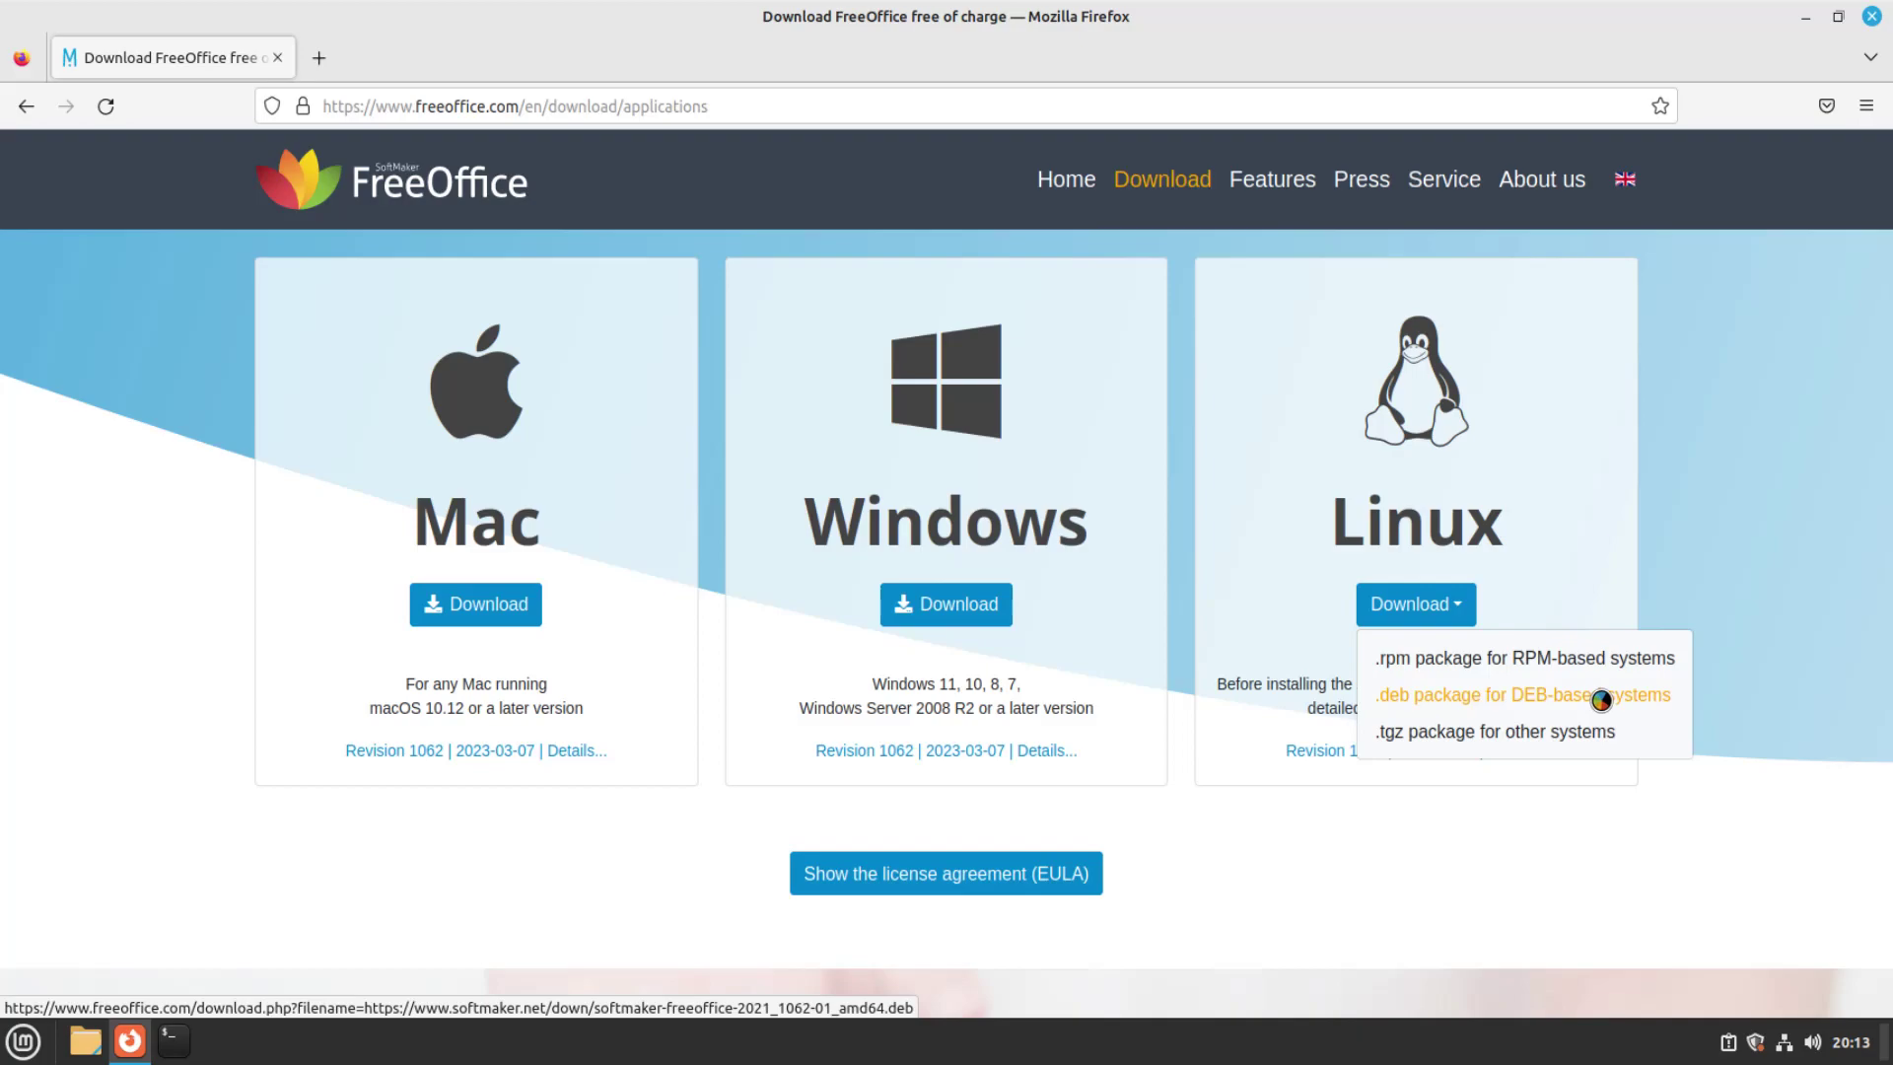
click(1599, 697)
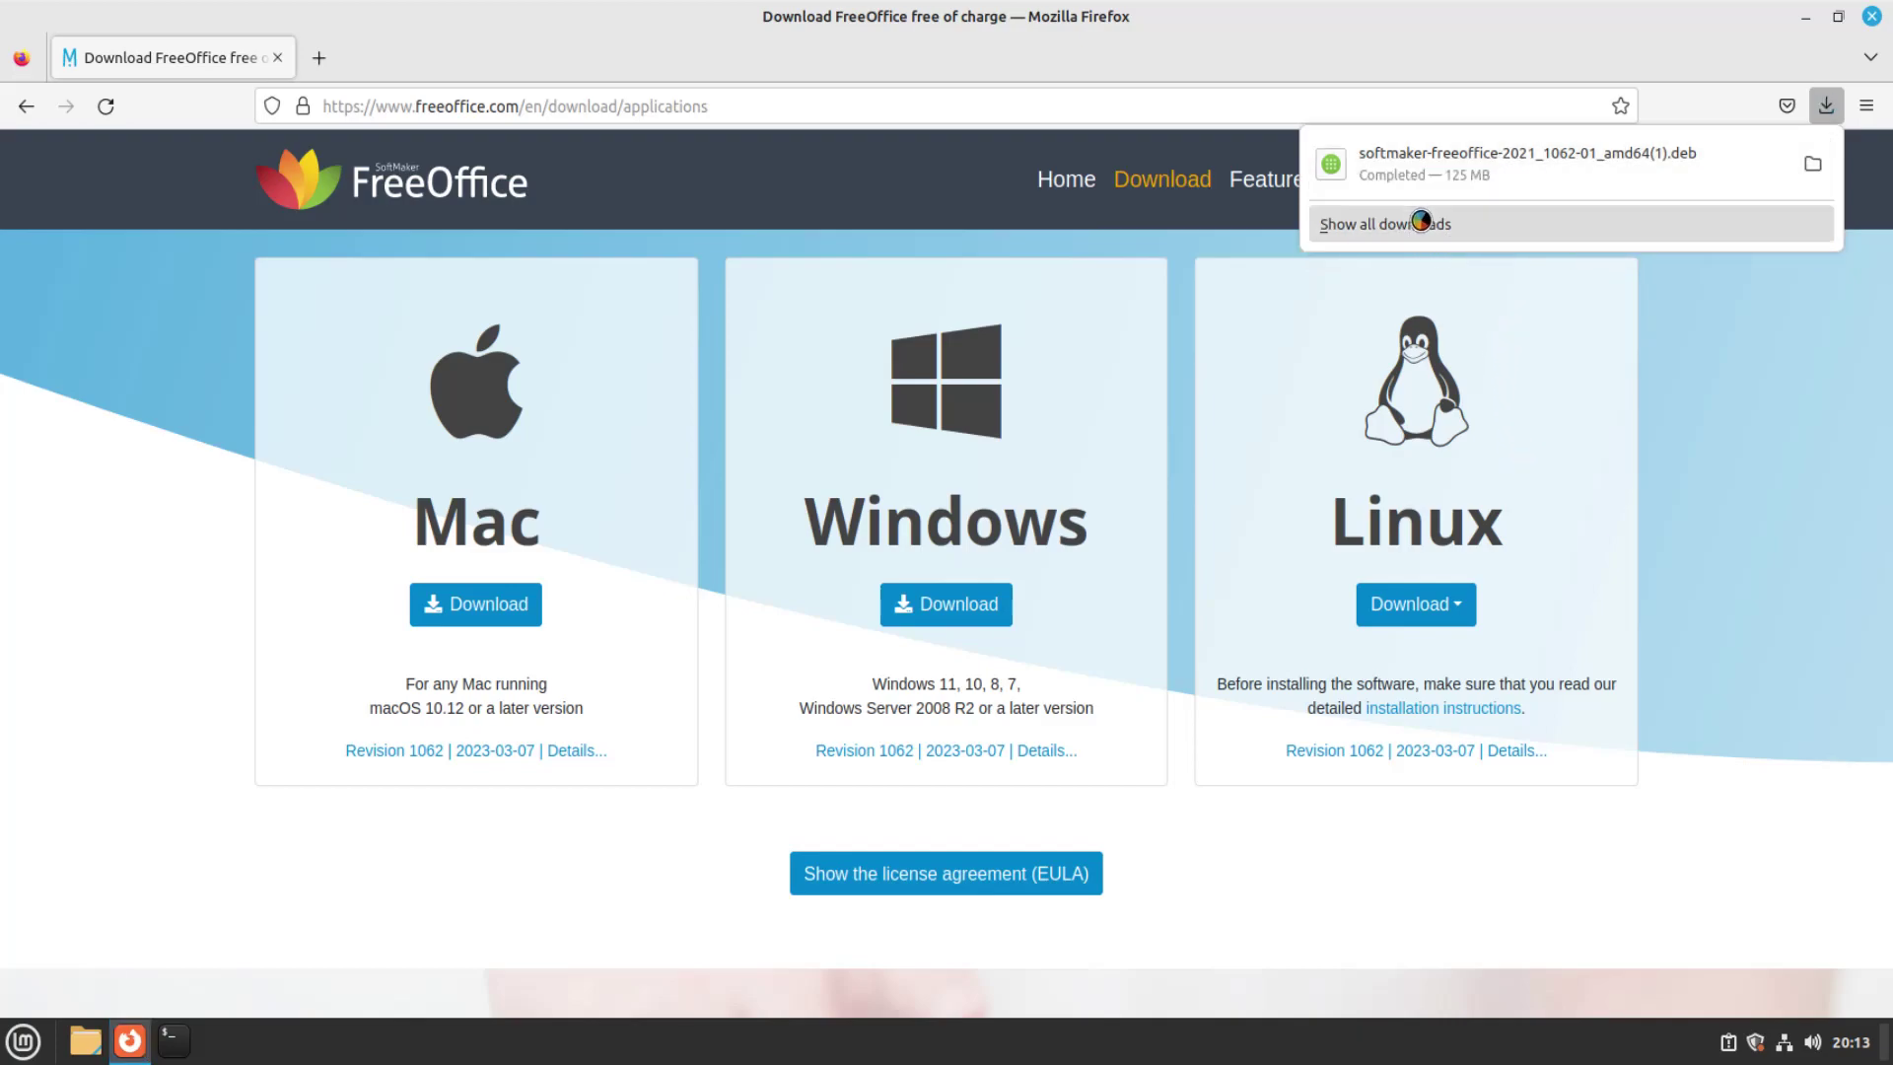
Step: Open the downloaded softmaker-freeoffice-2021 .deb file from Firefox's downloads list
click(1420, 222)
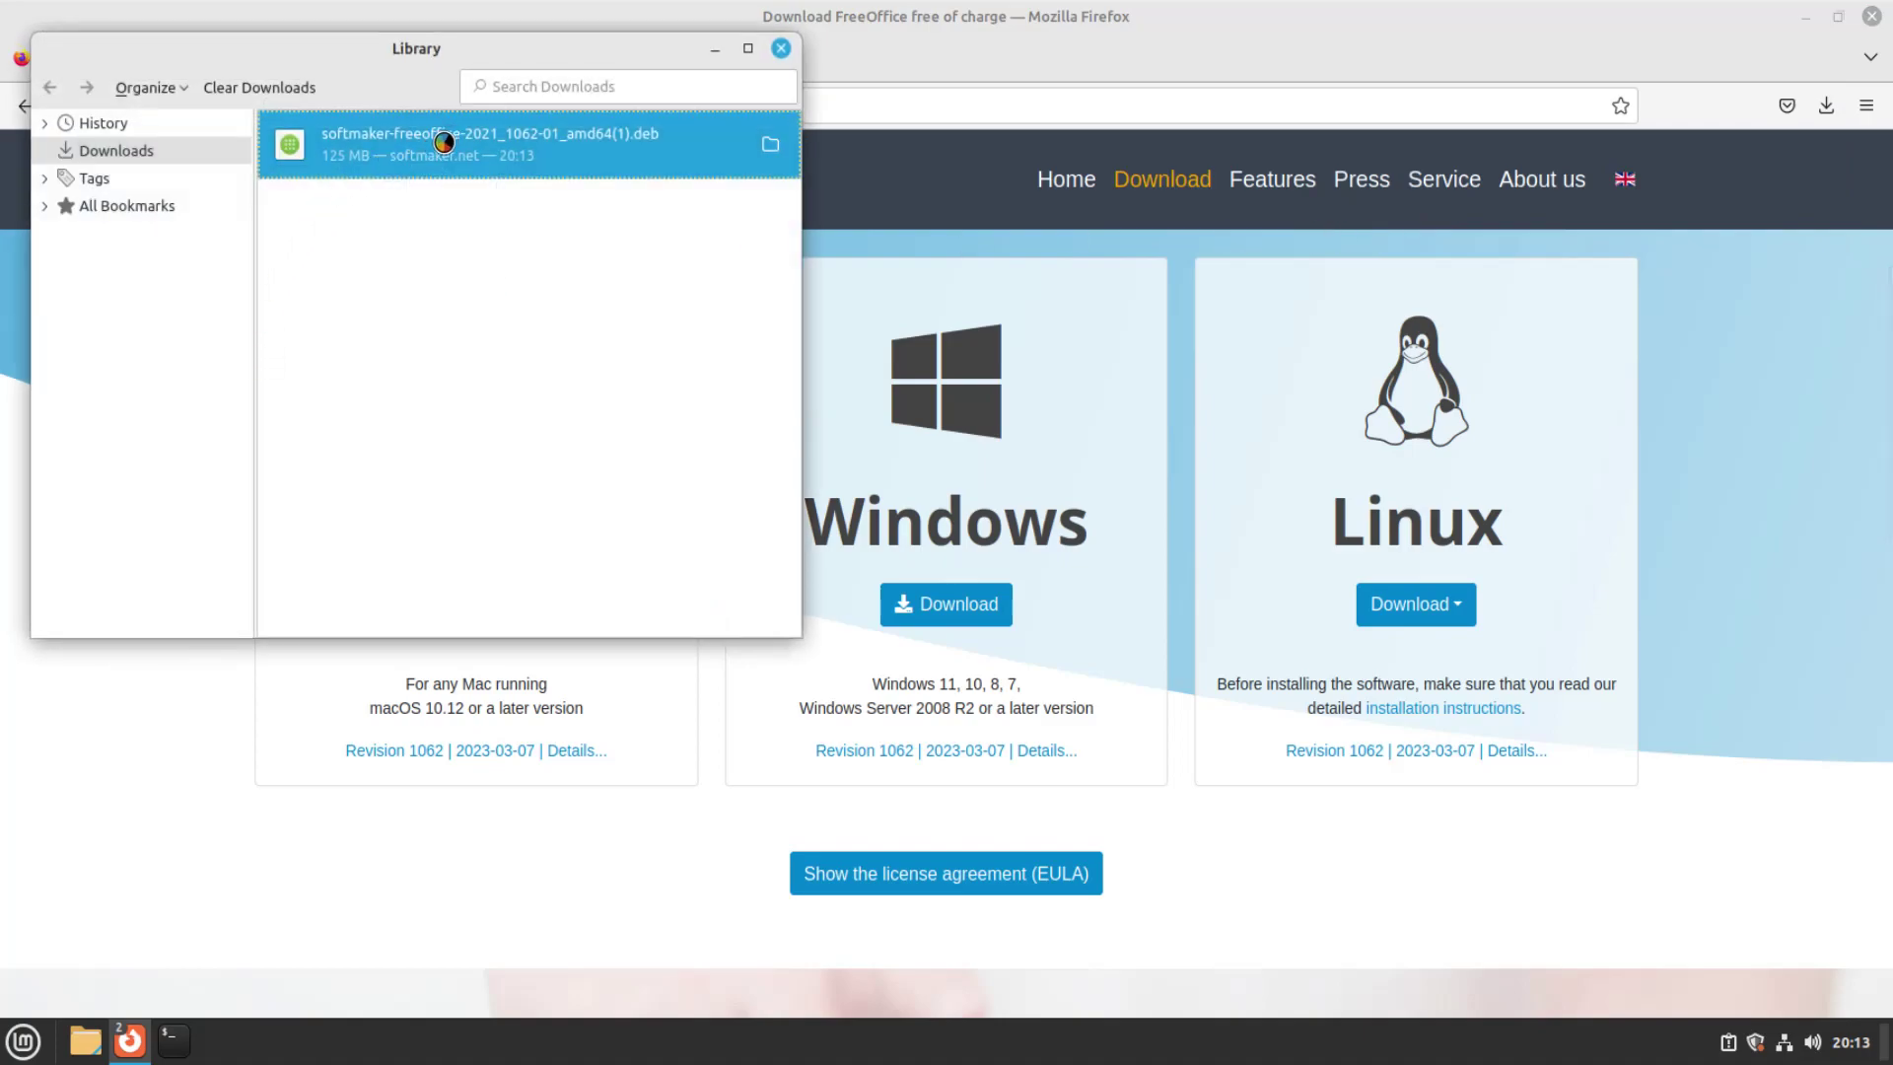
click(781, 48)
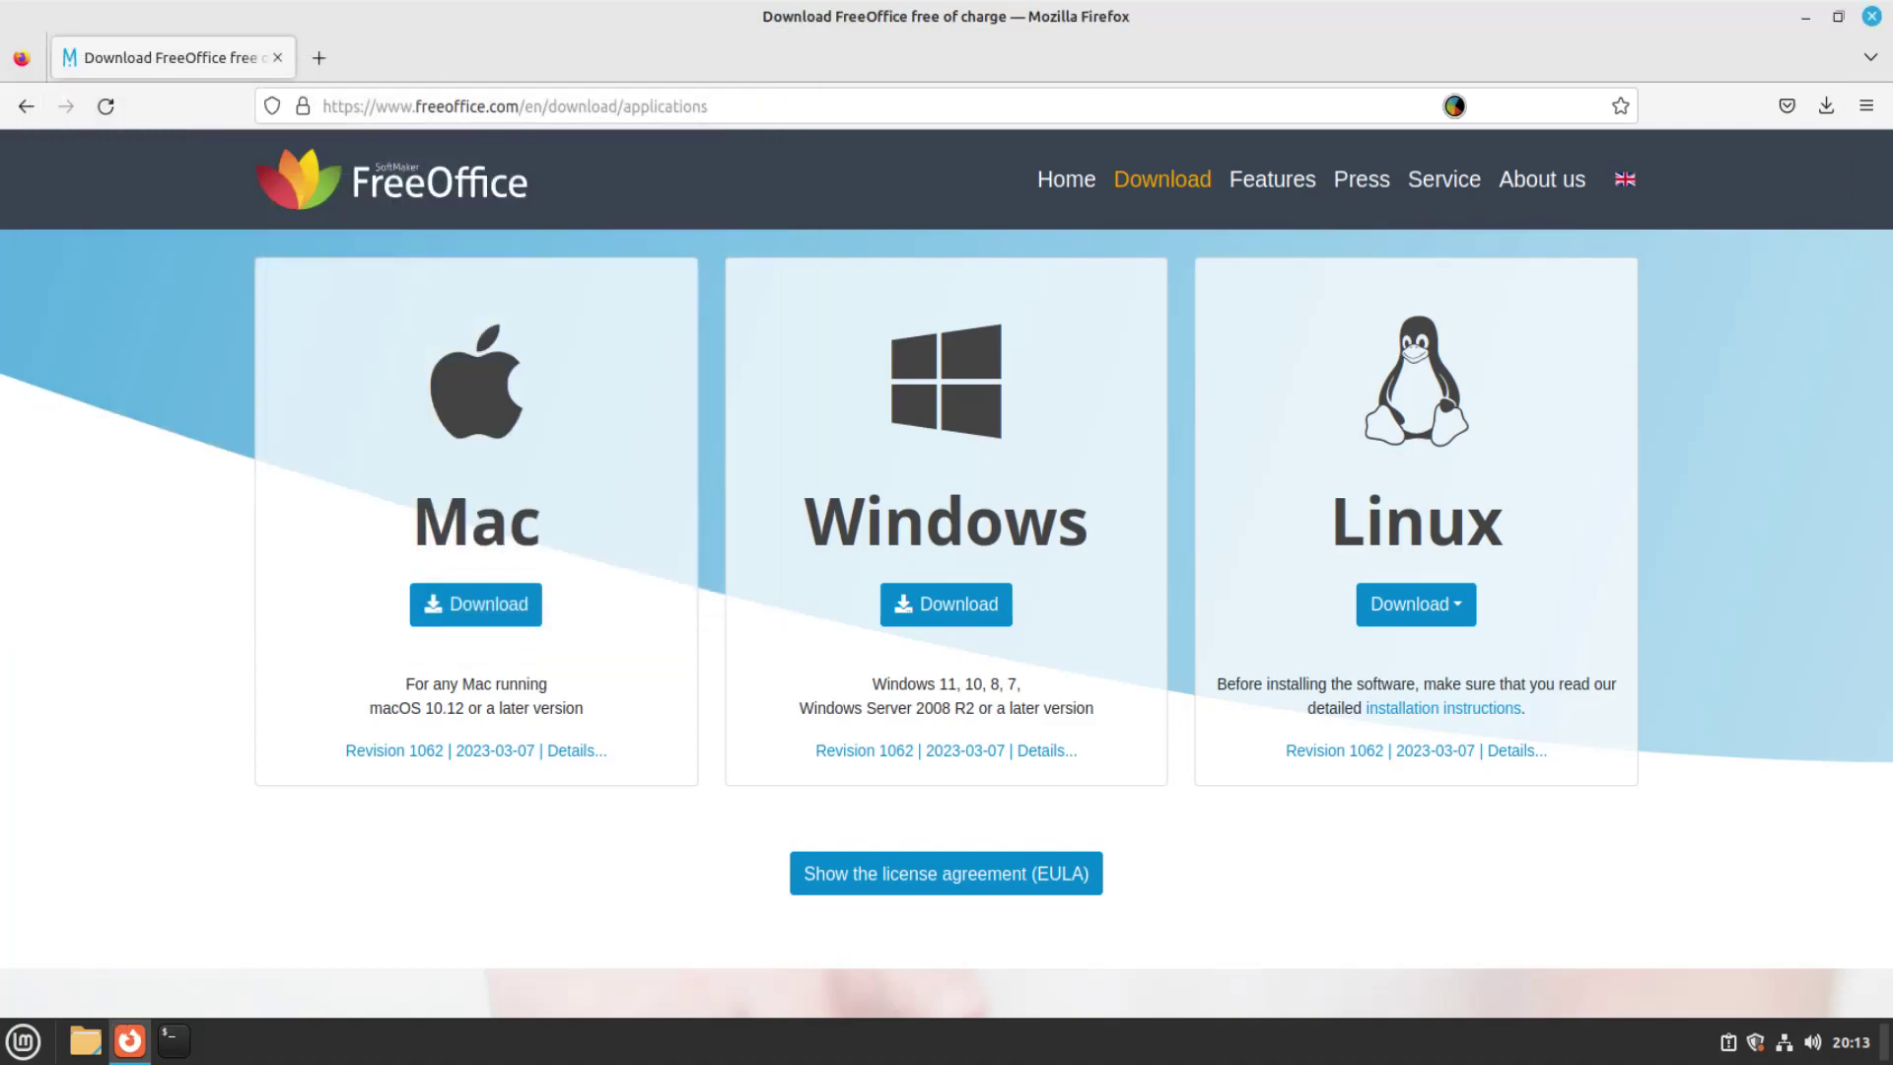
click(1826, 105)
click(1395, 177)
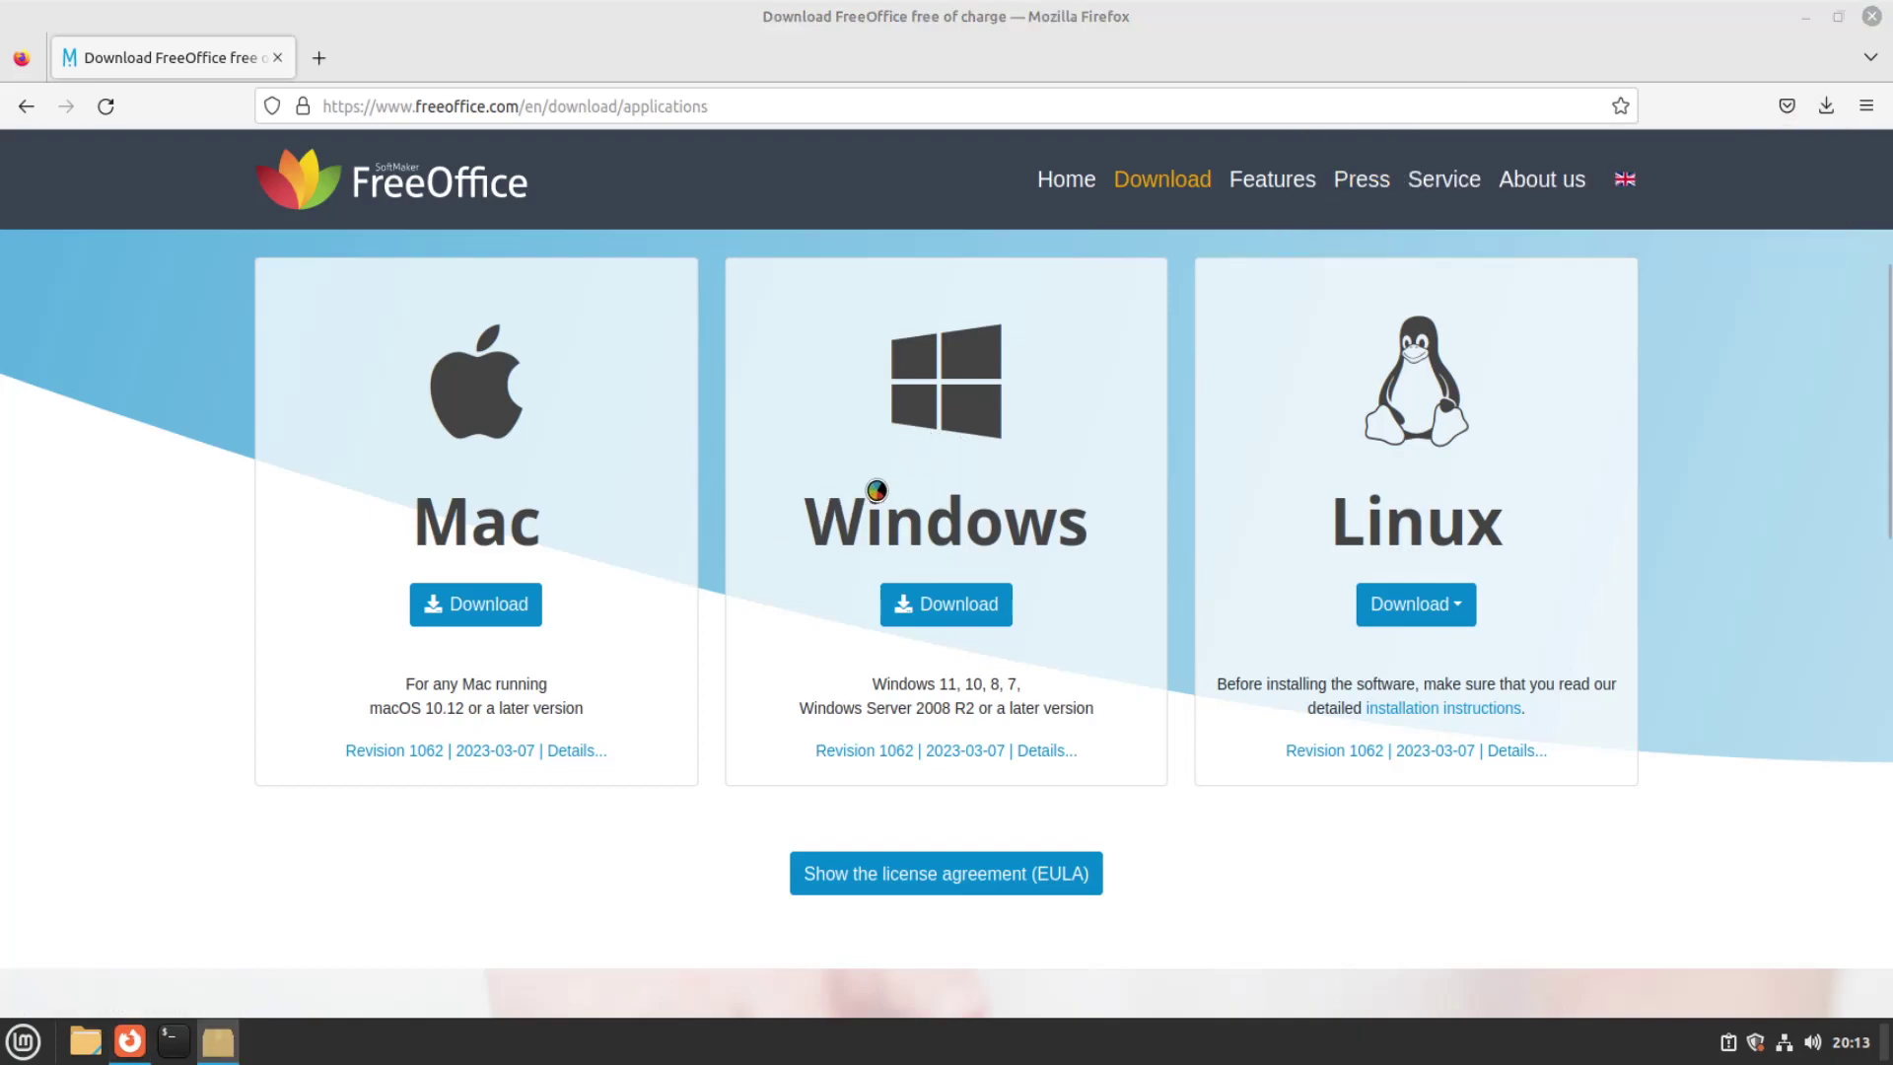
Step: Close Firefox and drag the GDebi installer window toward the screen centre
click(1868, 13)
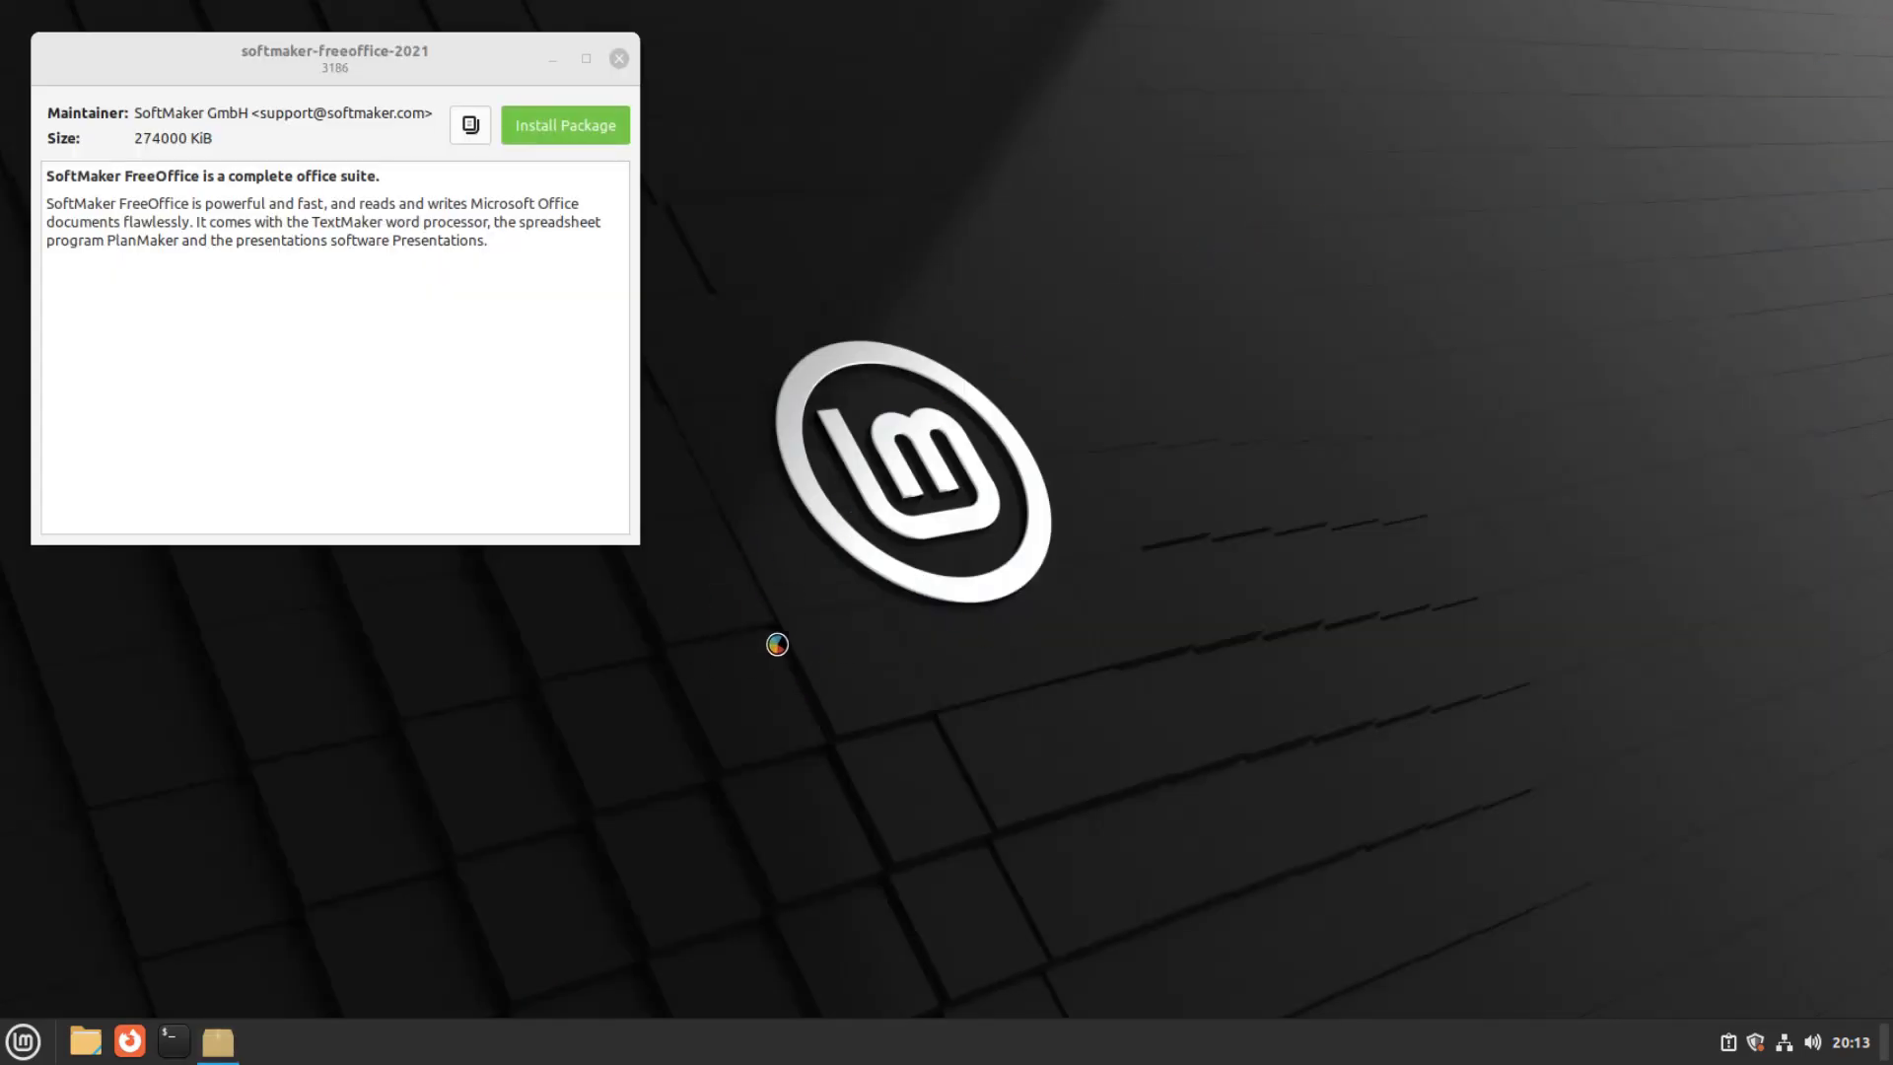
drag(482, 38, 617, 121)
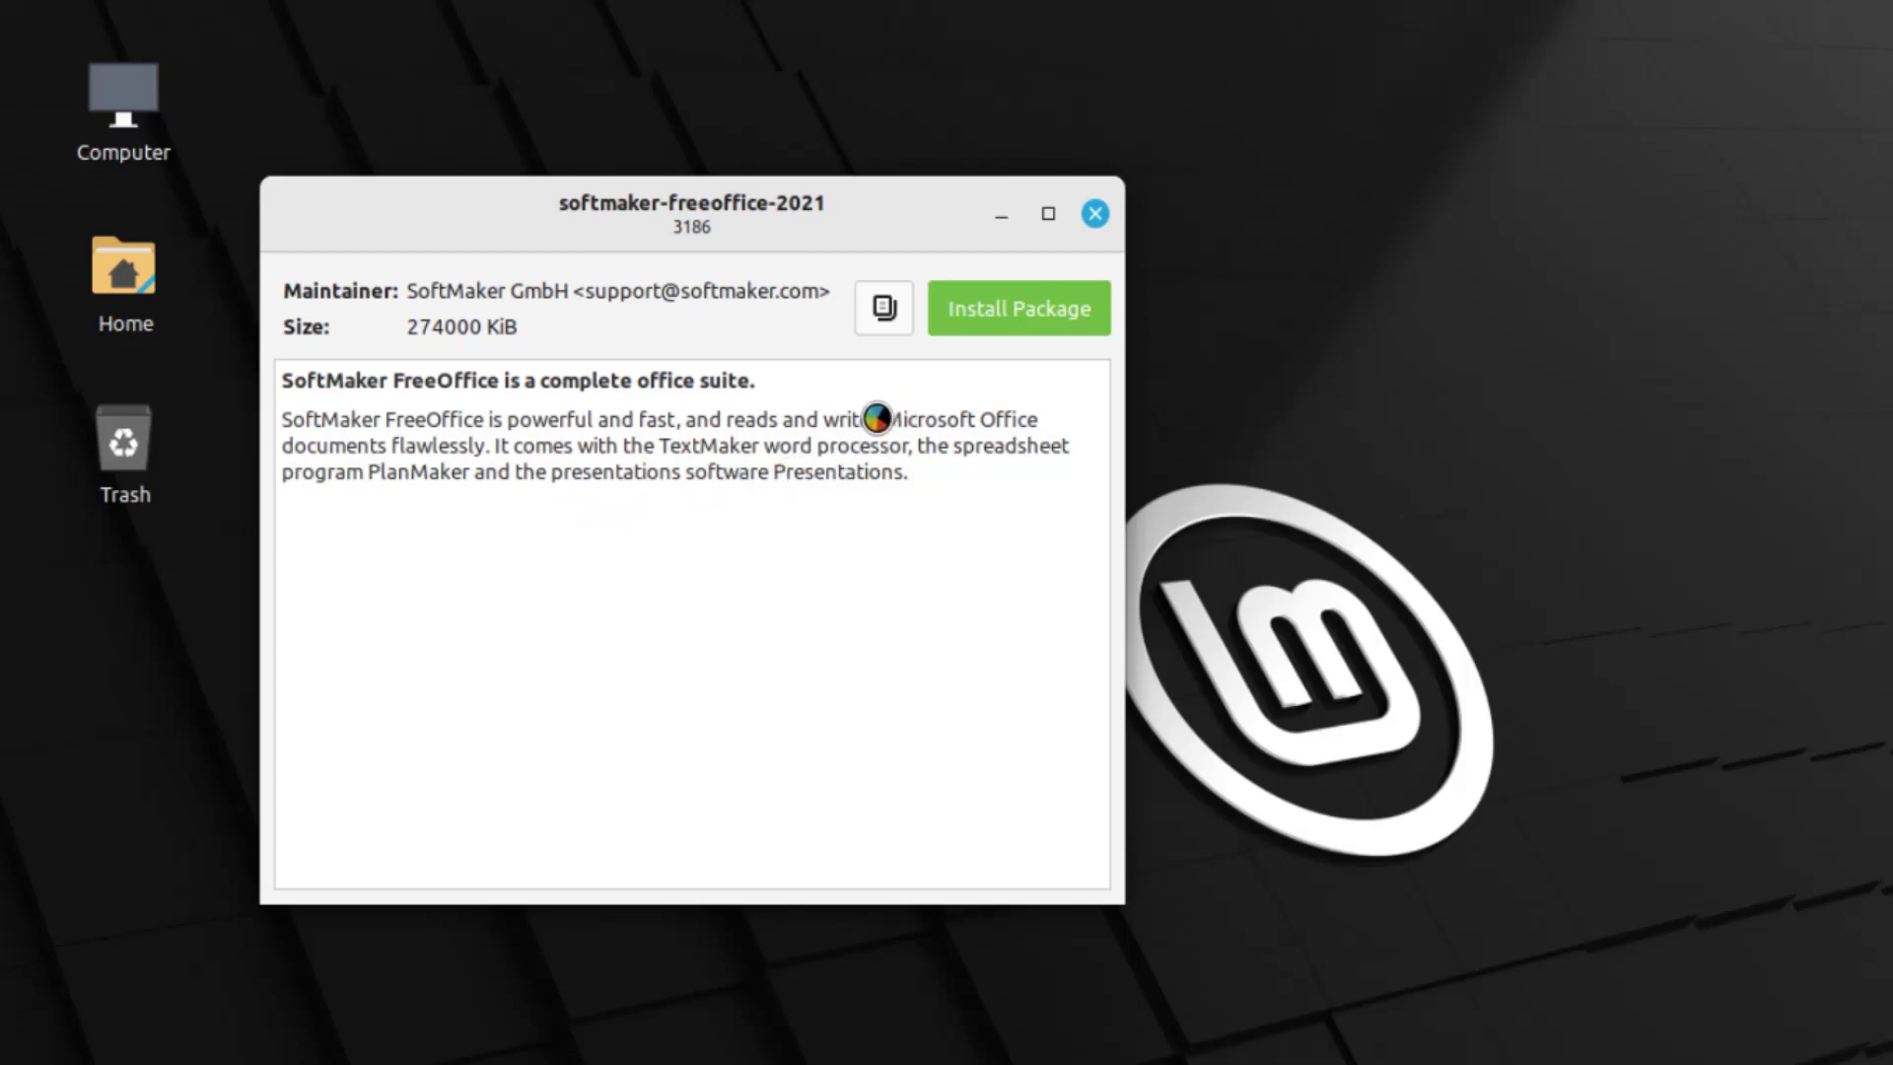
Step: Start the package installation and authenticate with the account password
click(973, 312)
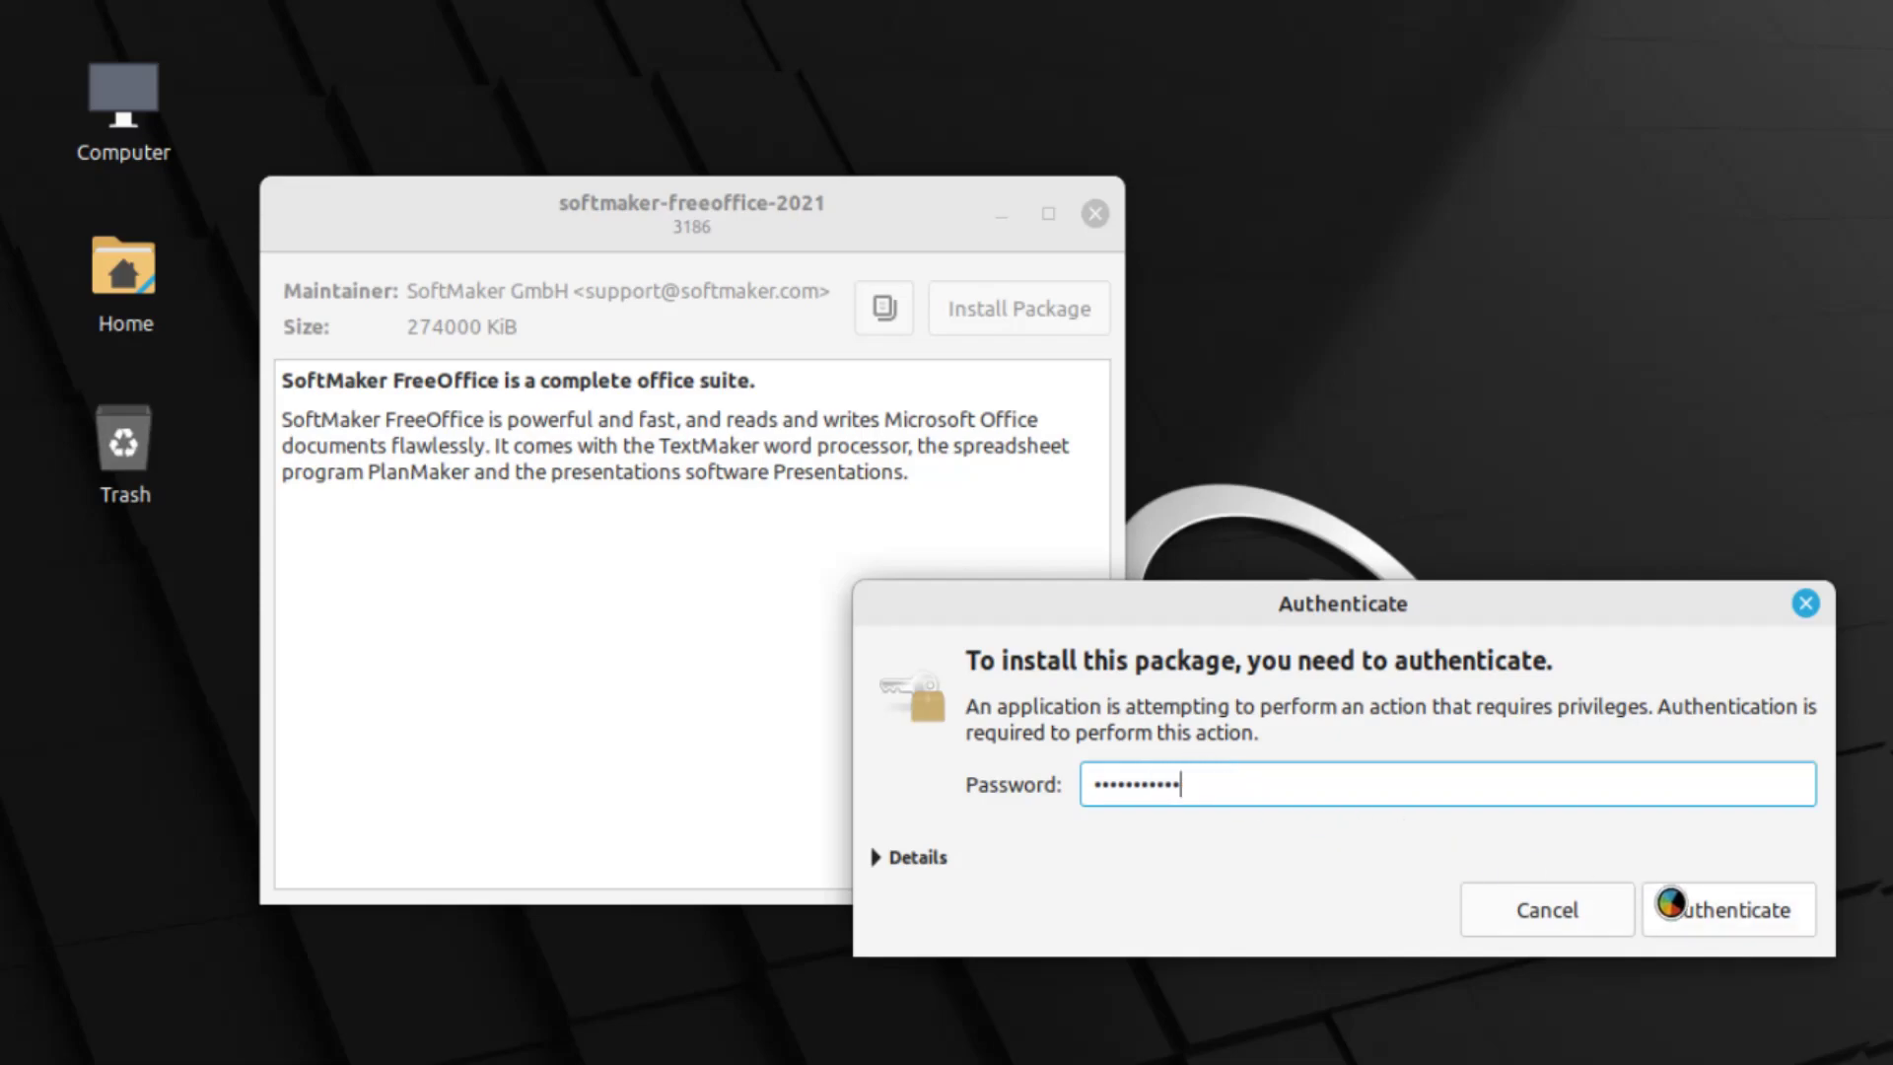
click(1754, 915)
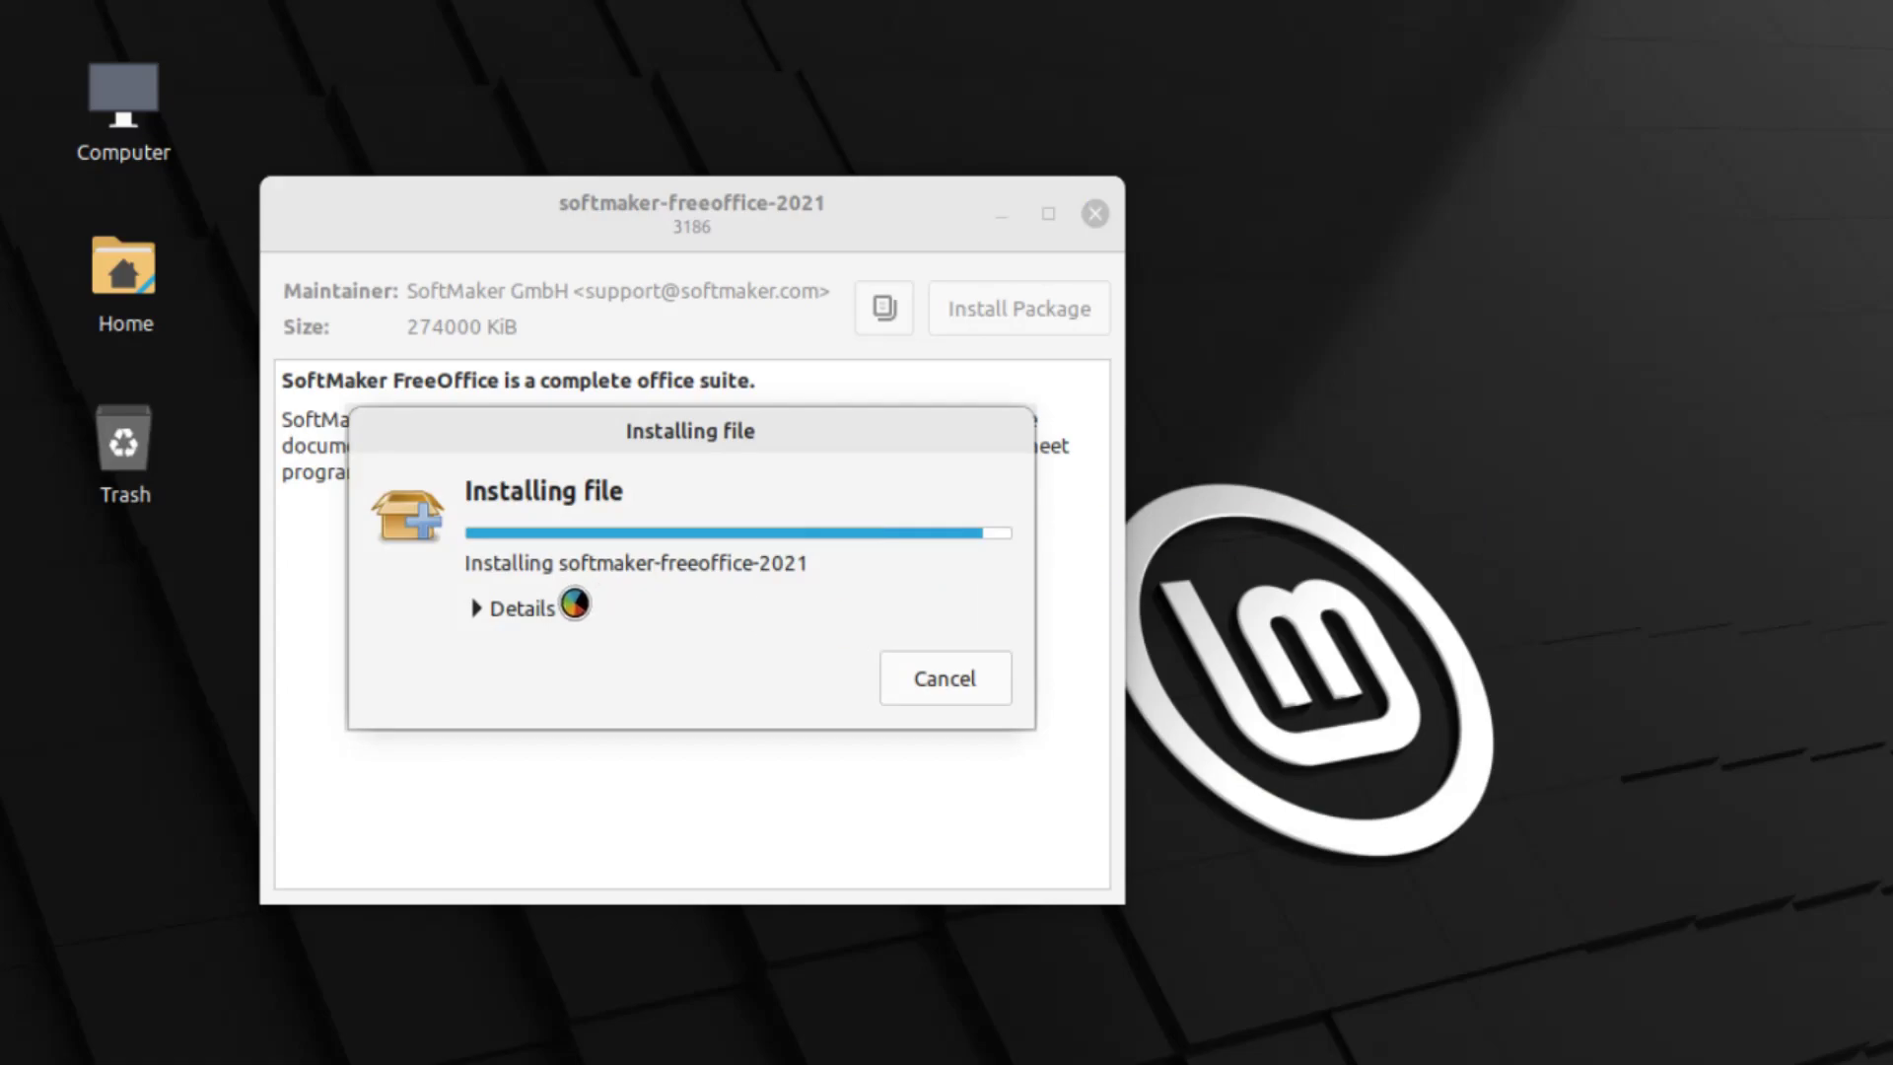
Step: Toggle the Details installation log open and closed while softmaker-freeoffice-2021 finishes installing
click(542, 608)
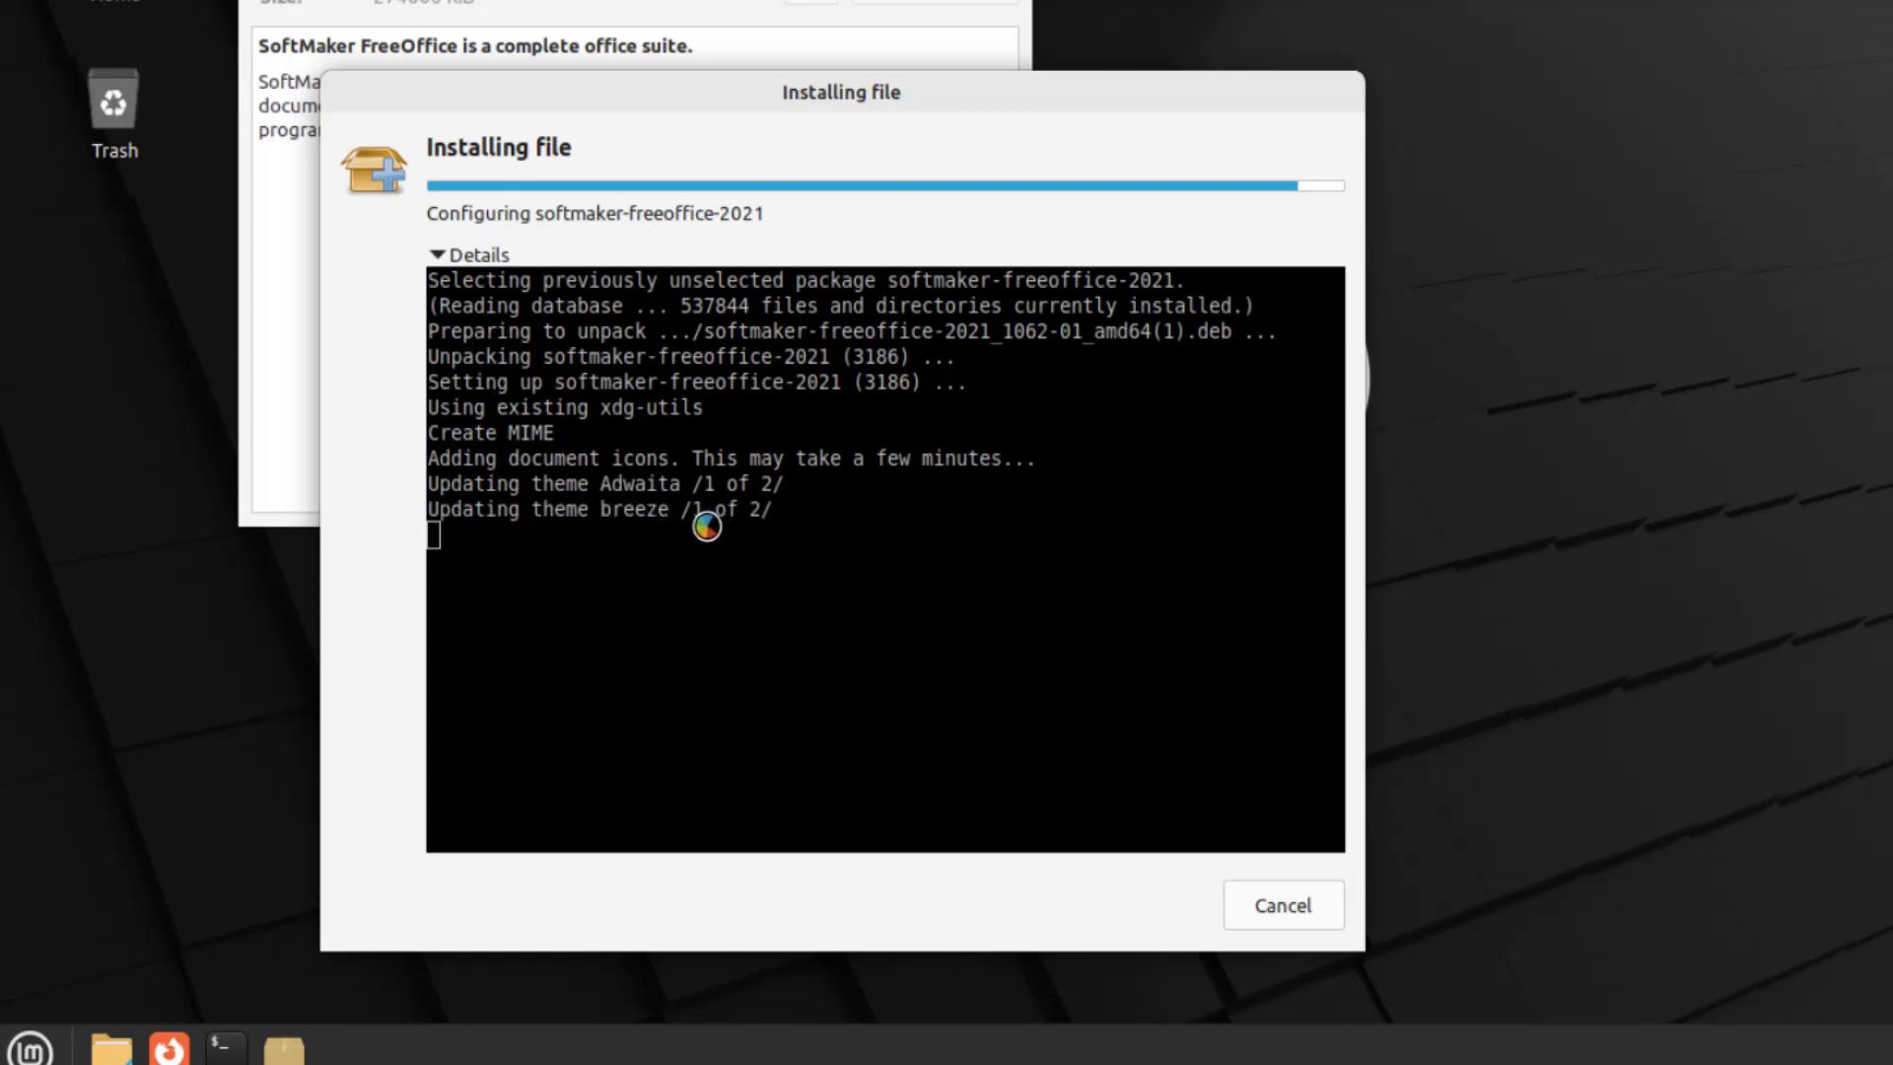
click(459, 258)
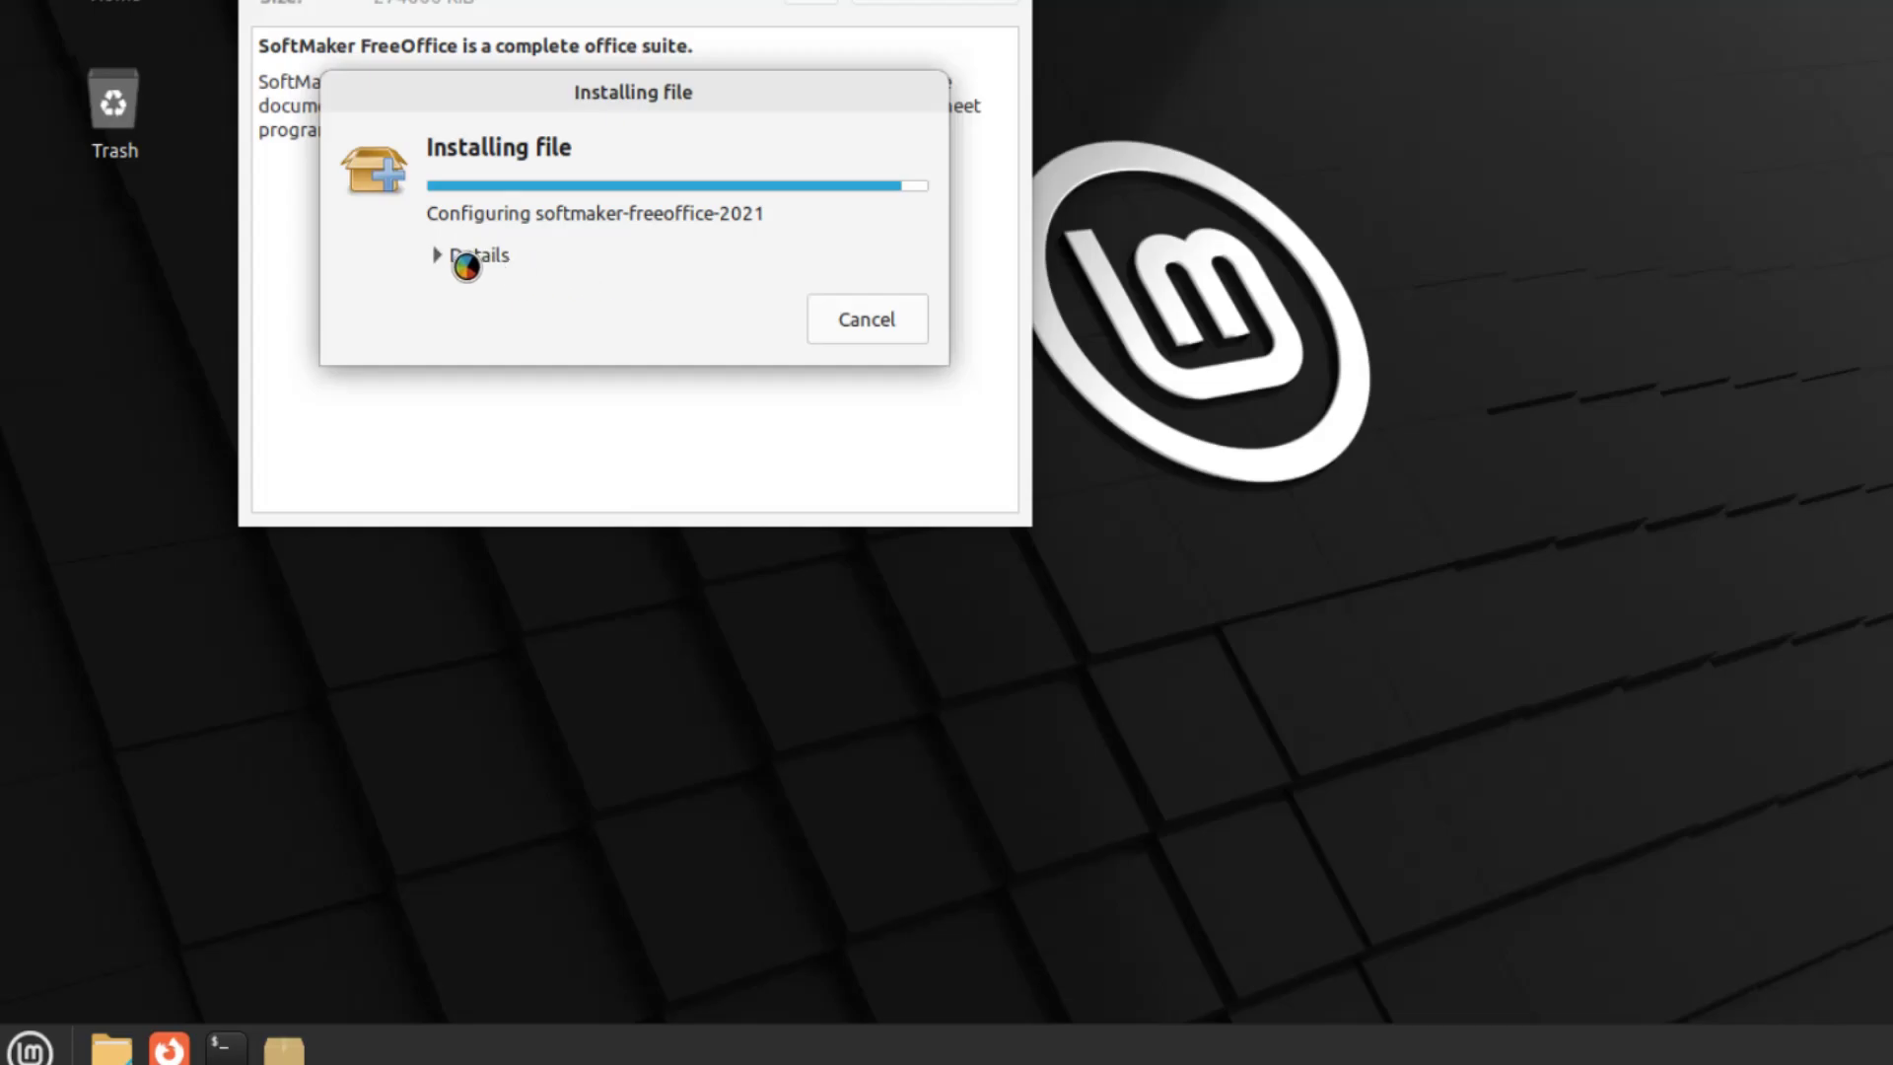
click(463, 258)
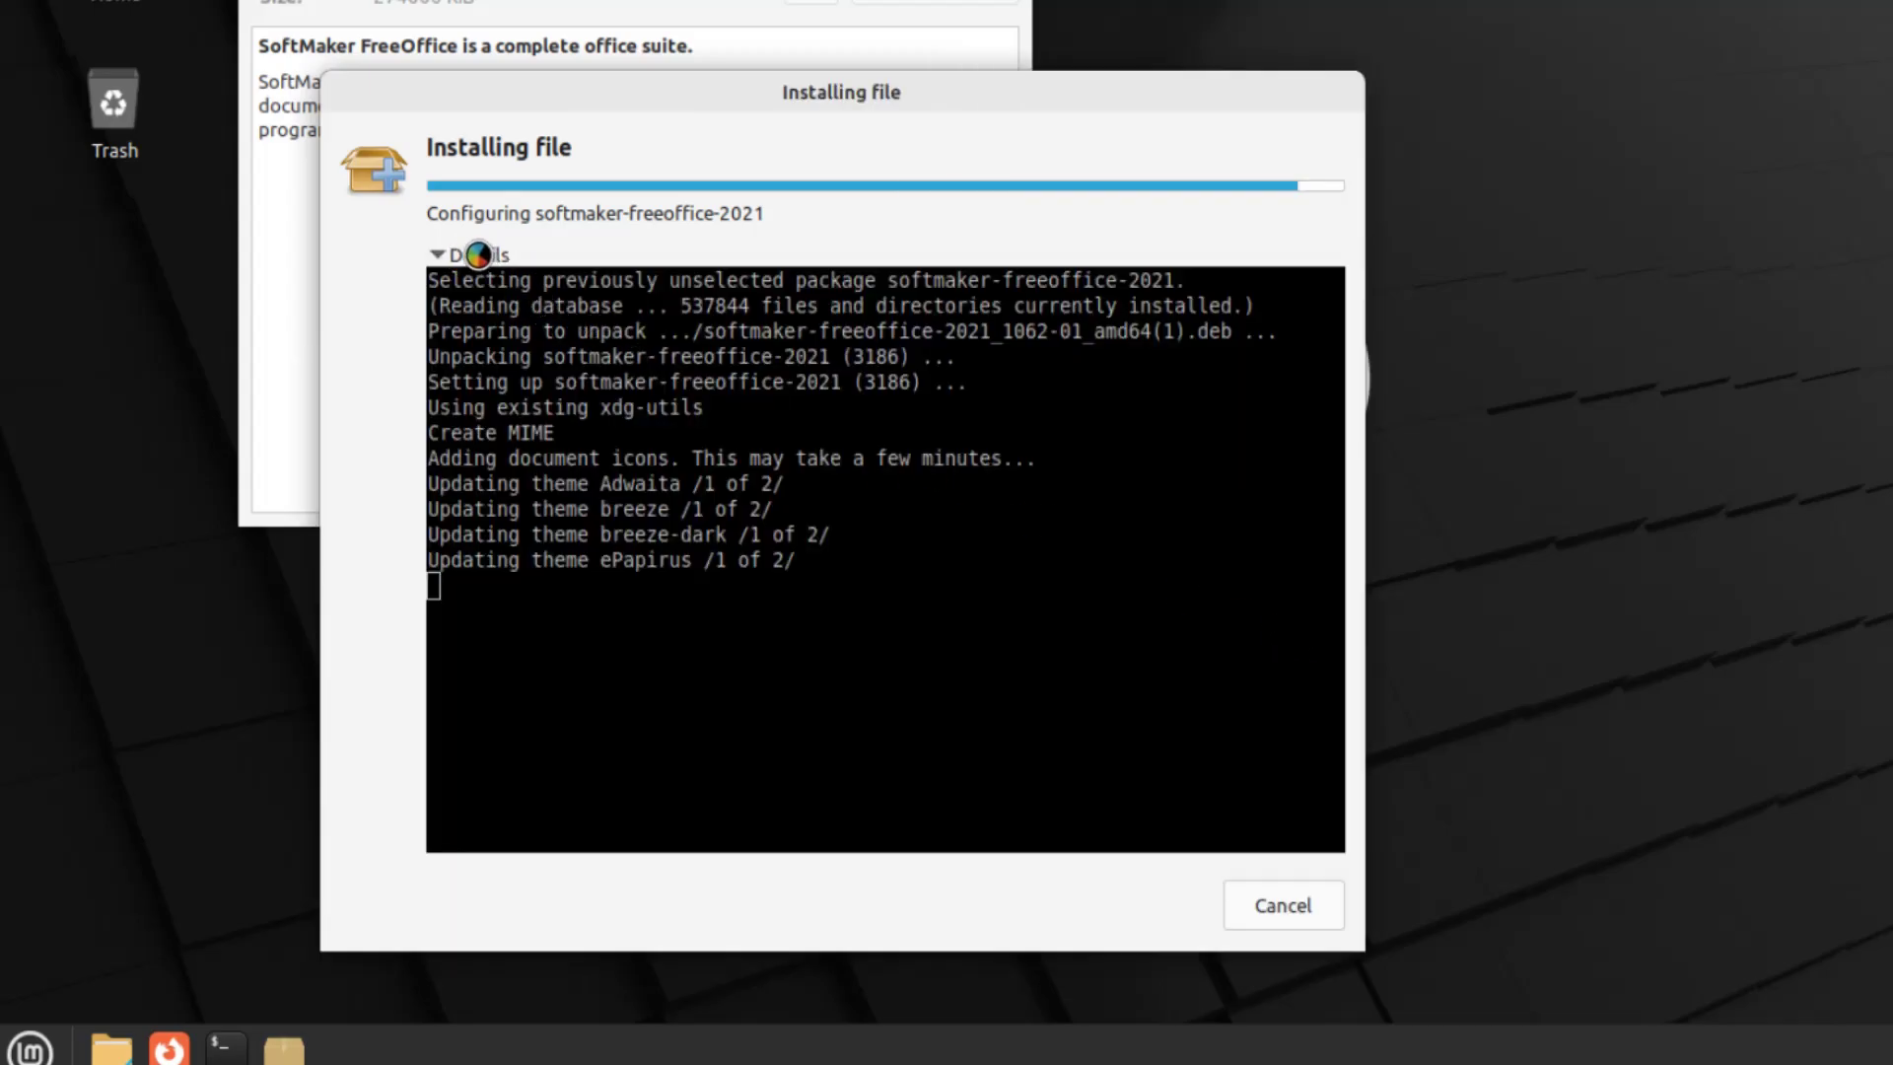
click(445, 256)
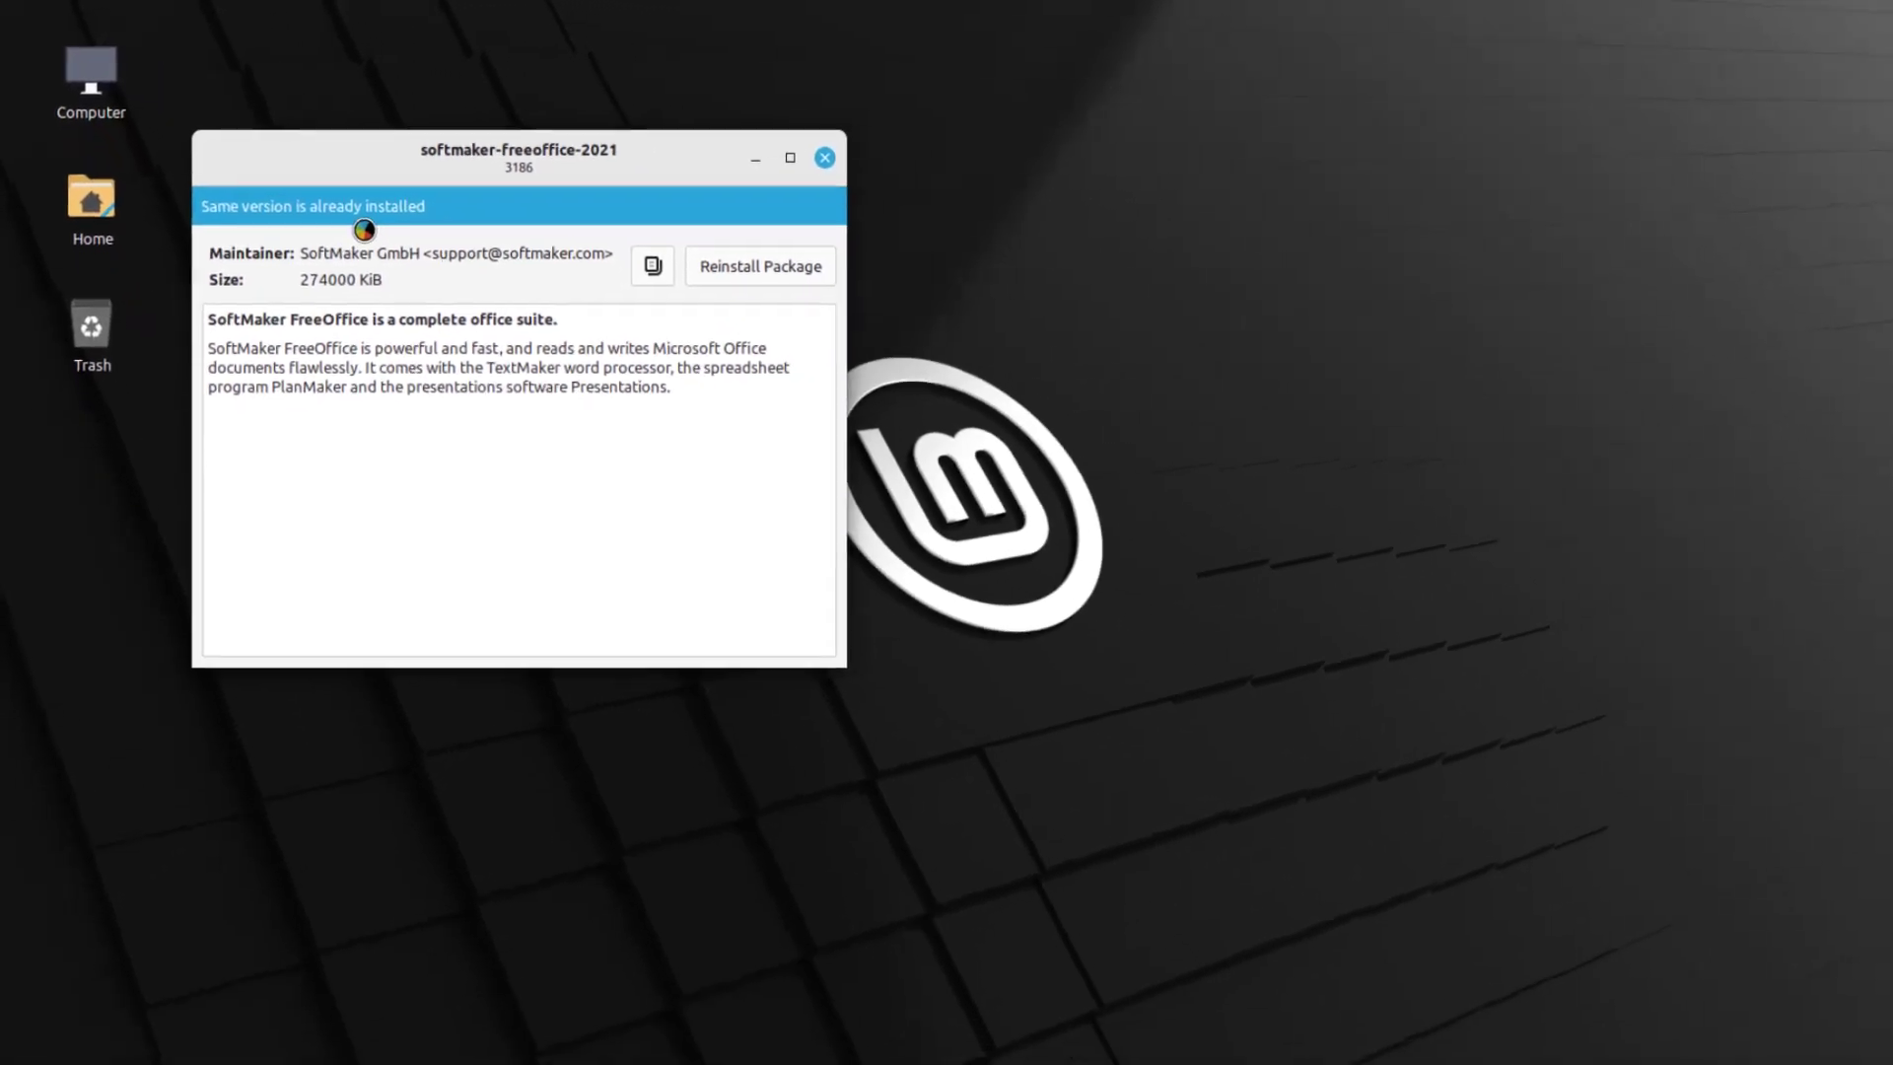
Step: Close GDebi and open the Mint menu's Office category listing the FreeOffice 2021 programs
click(783, 152)
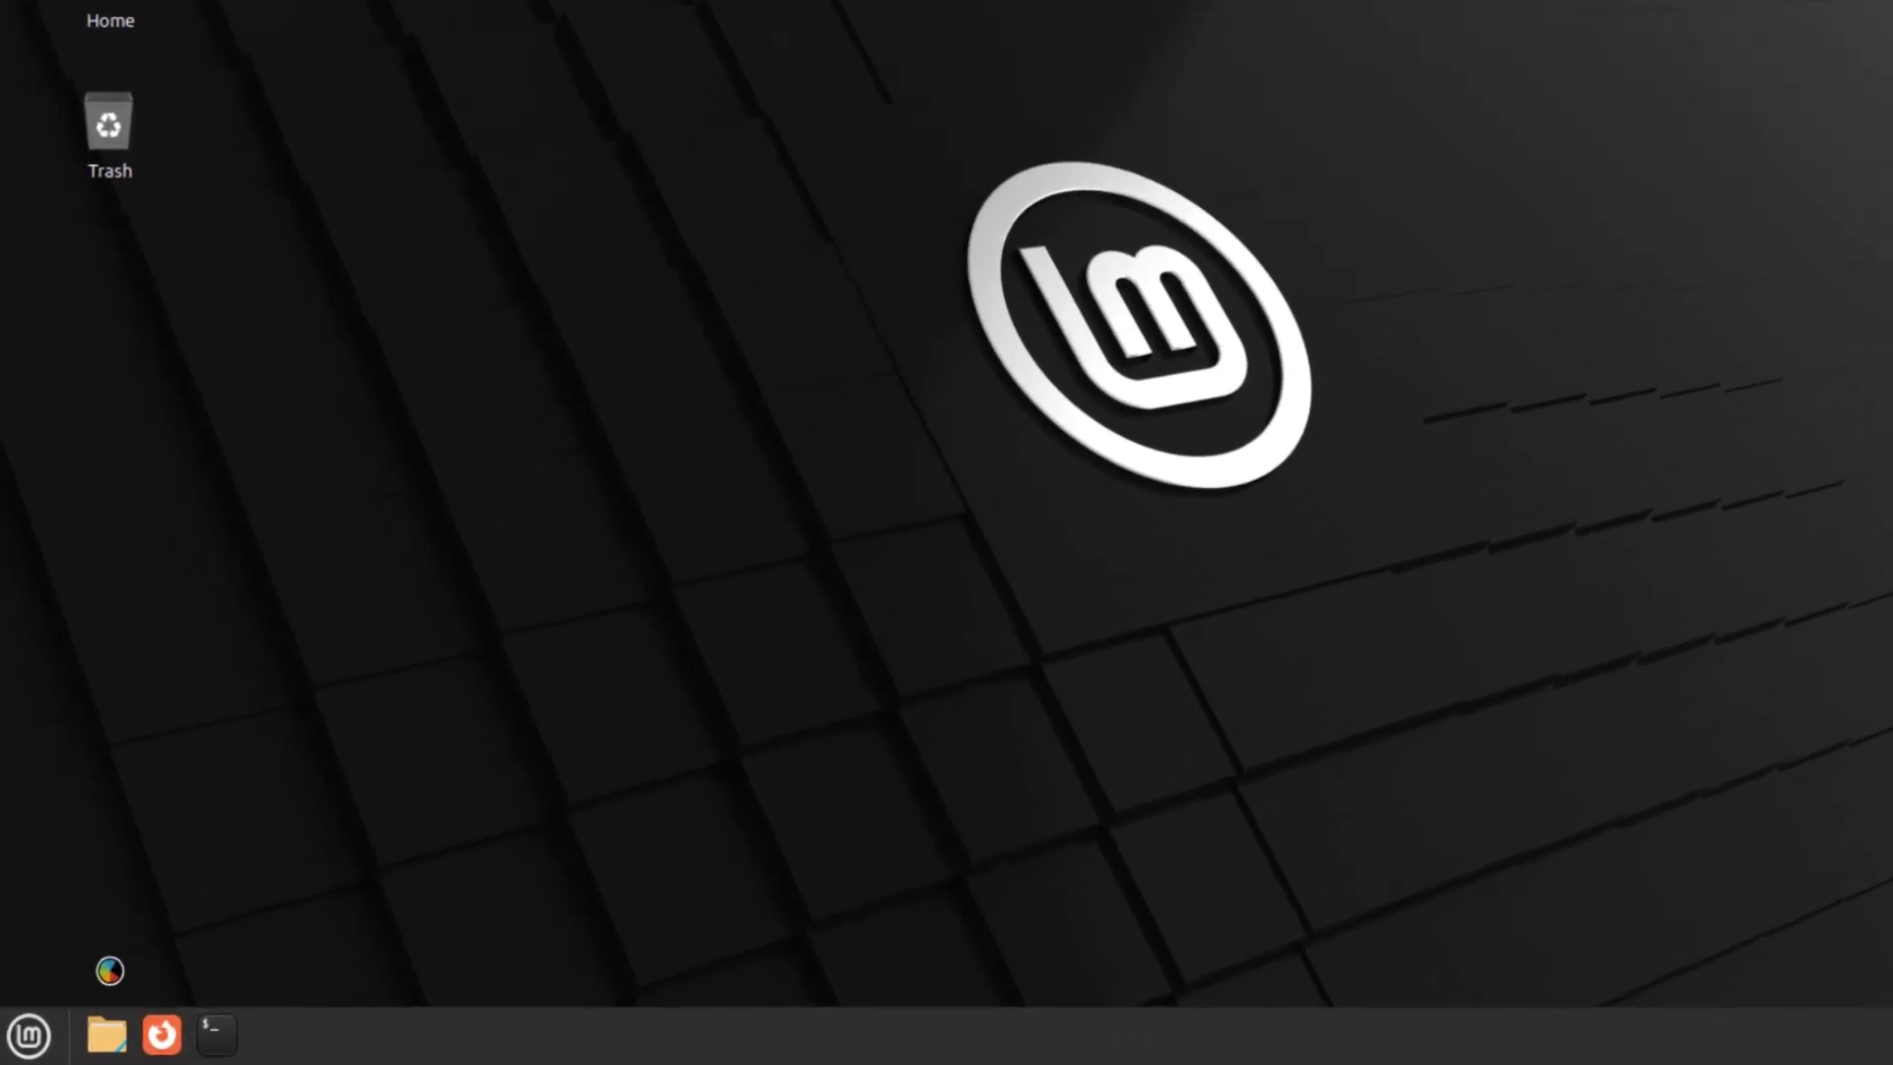
click(18, 1035)
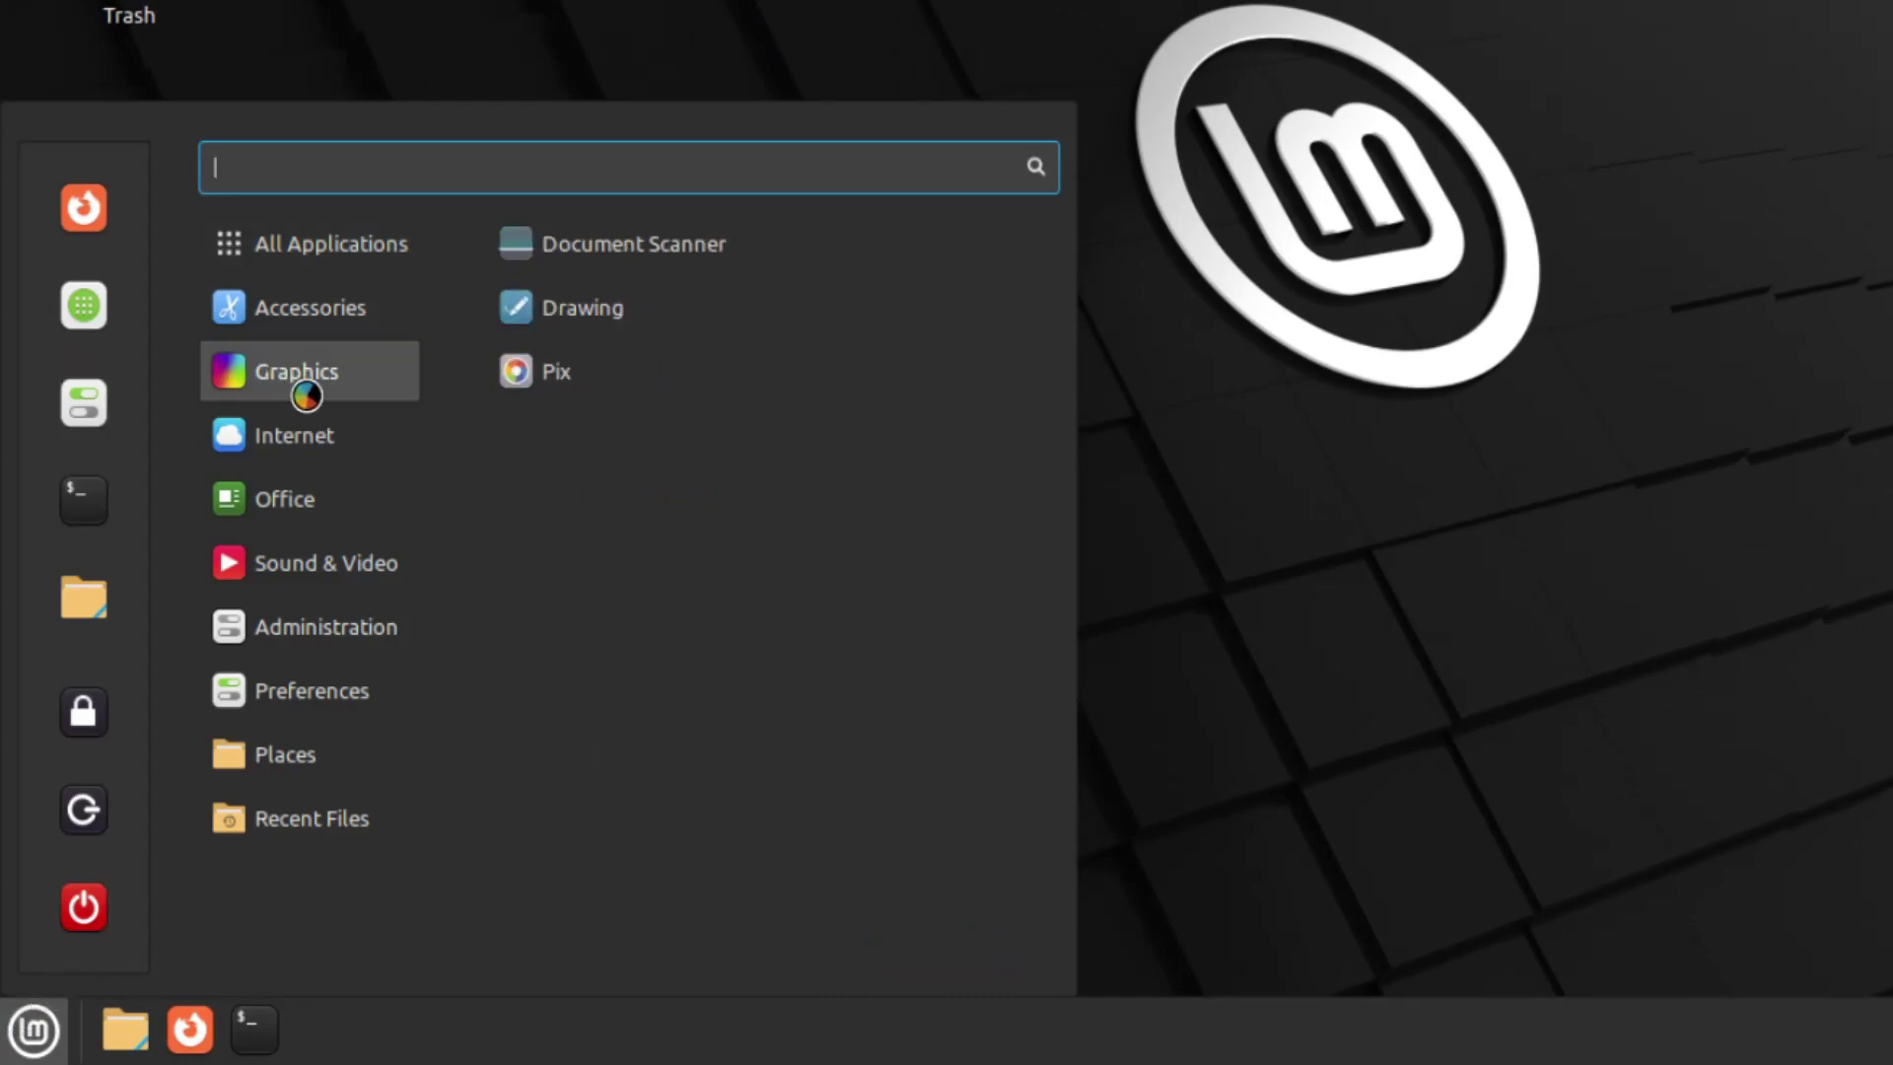
mouse_move(305, 498)
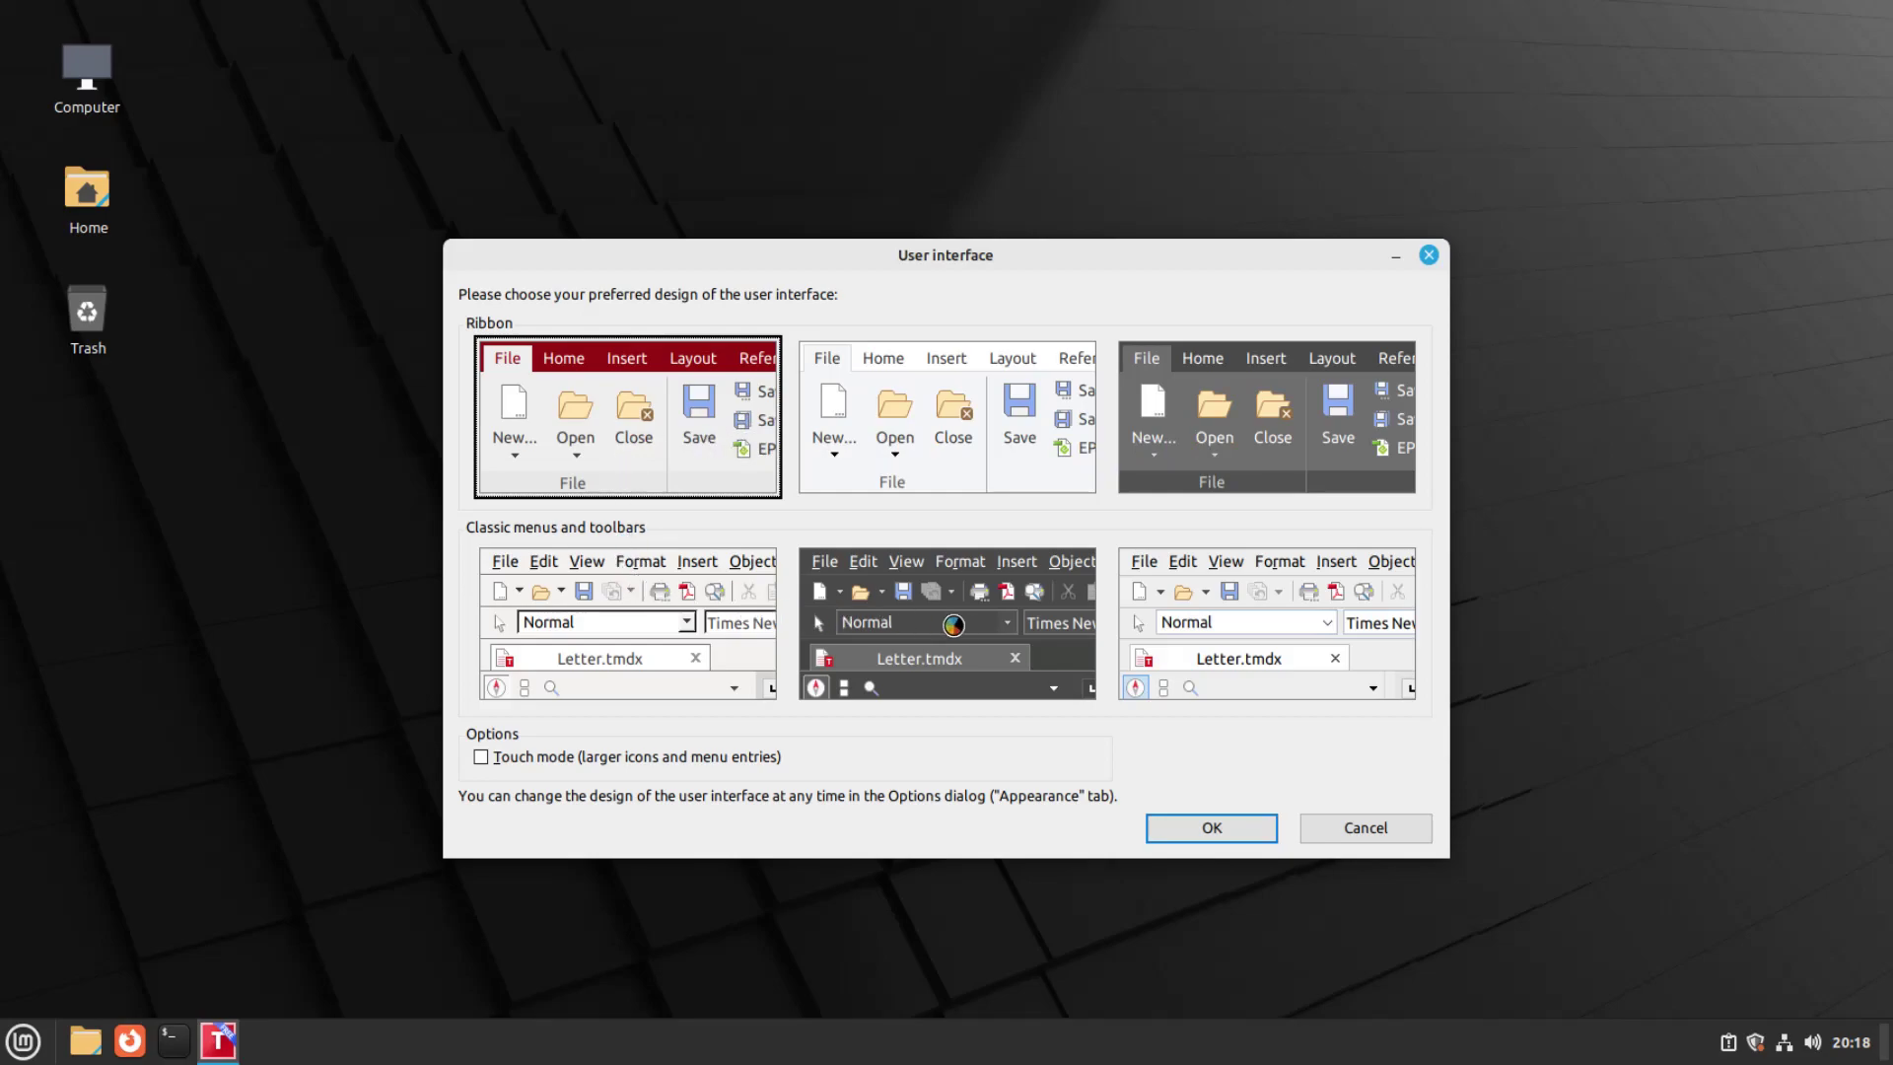
Step: Accept the red Ribbon interface design and dismiss the User info form without entering data
click(1209, 828)
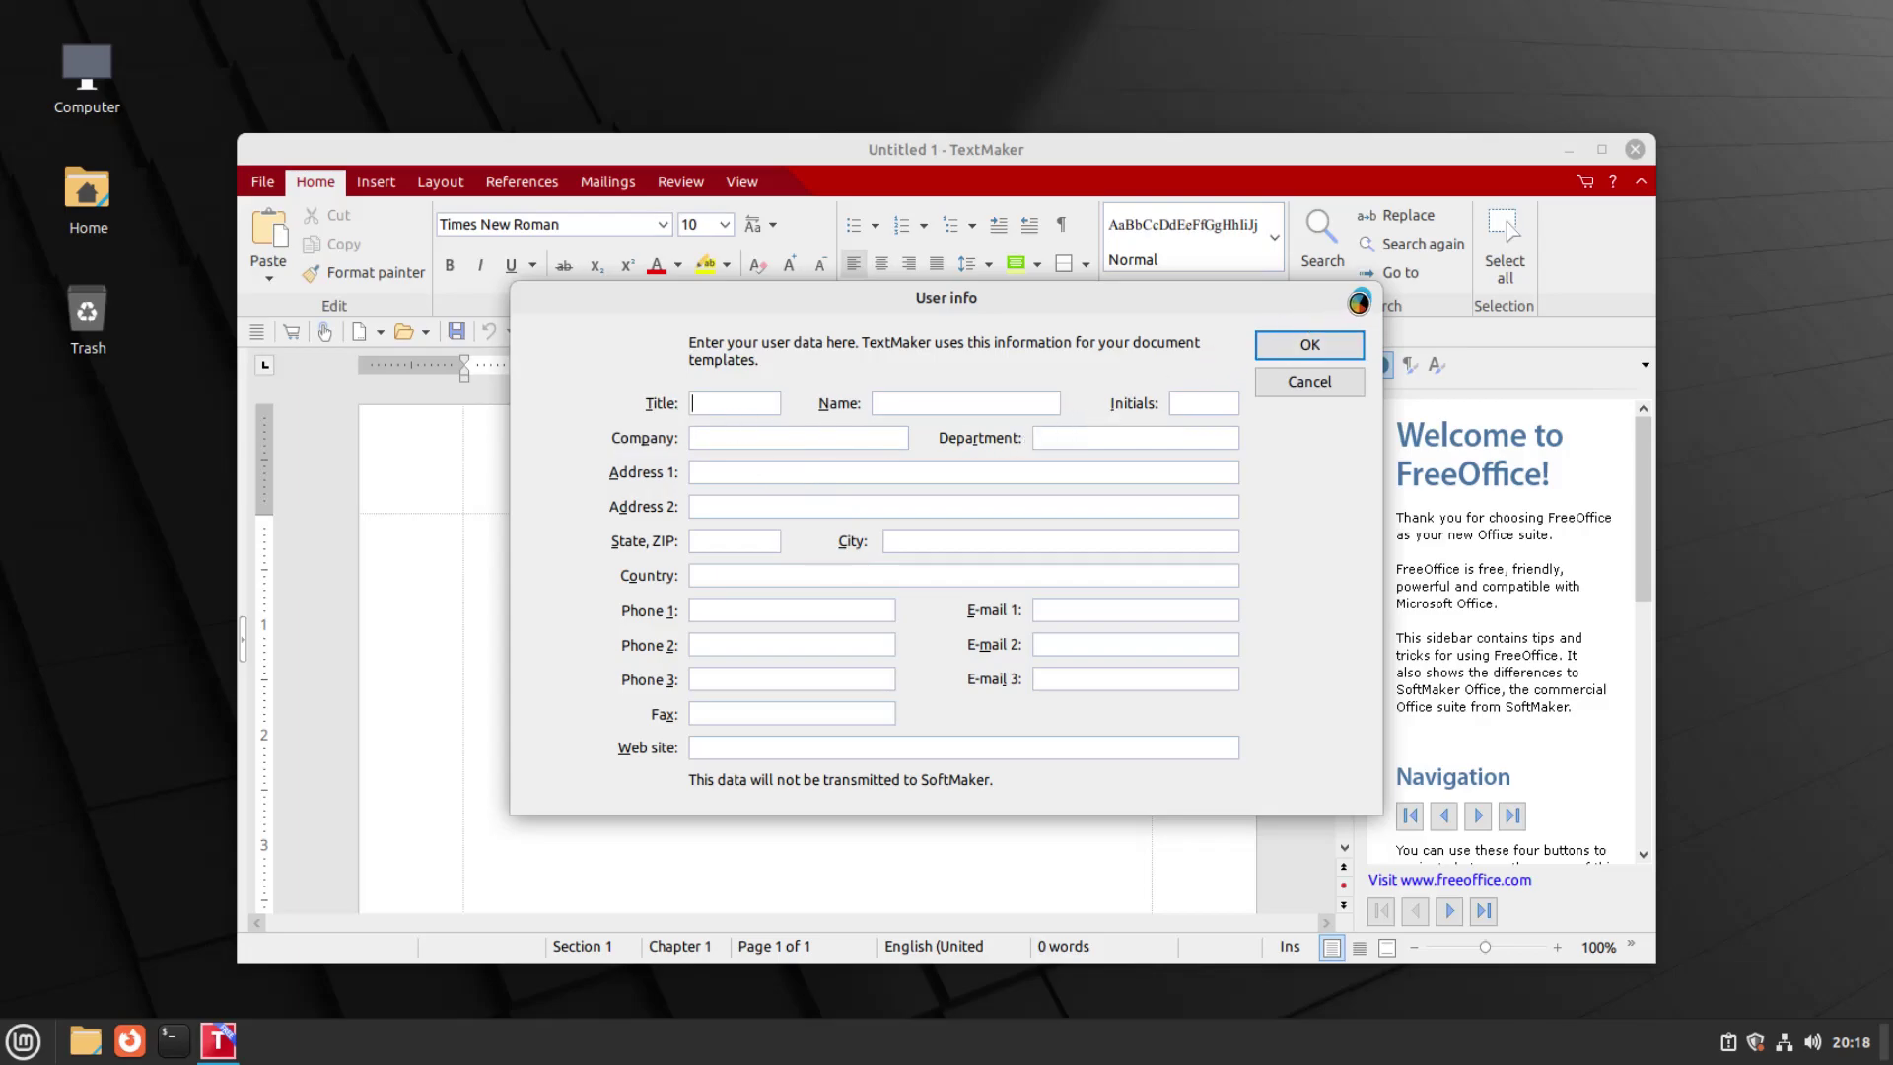
key(Return)
Step: Maximize TextMaker and browse its Insert, Layout, References and Mailings ribbon tabs
click(1600, 151)
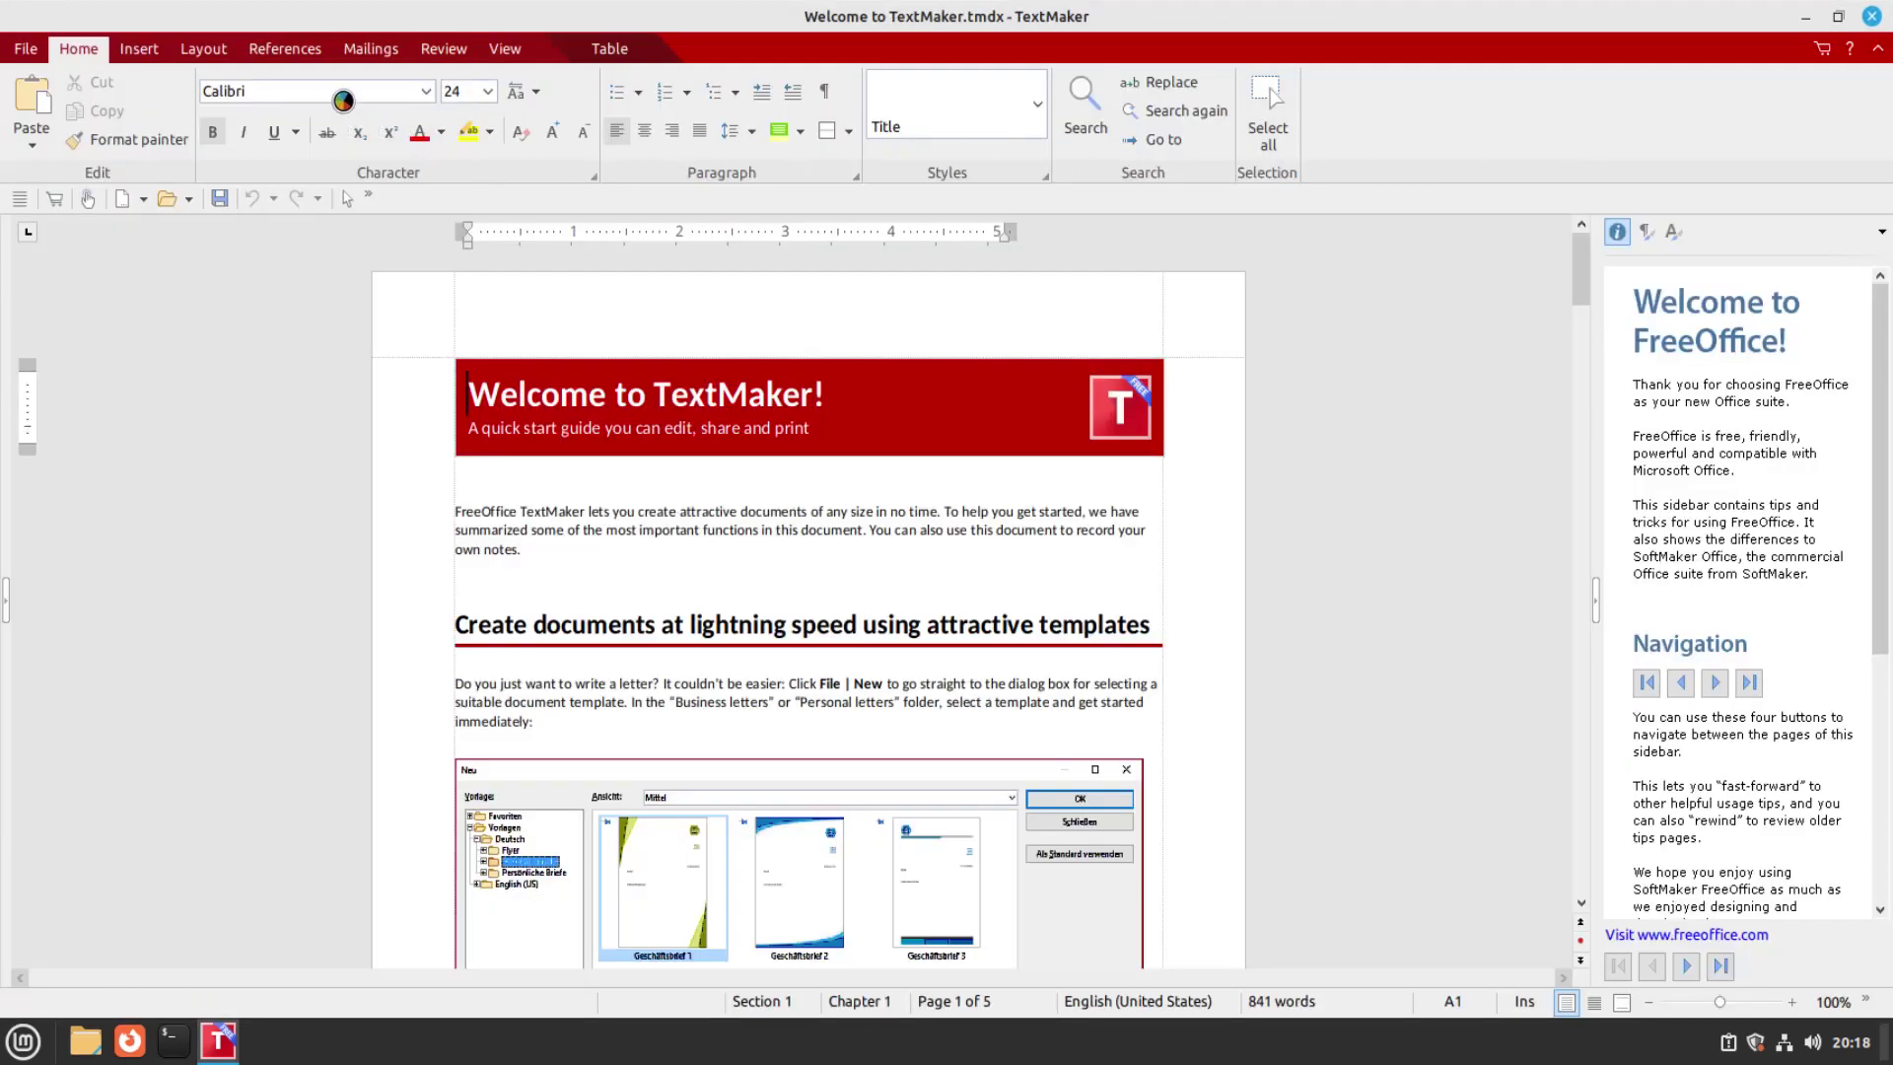
click(139, 48)
click(204, 48)
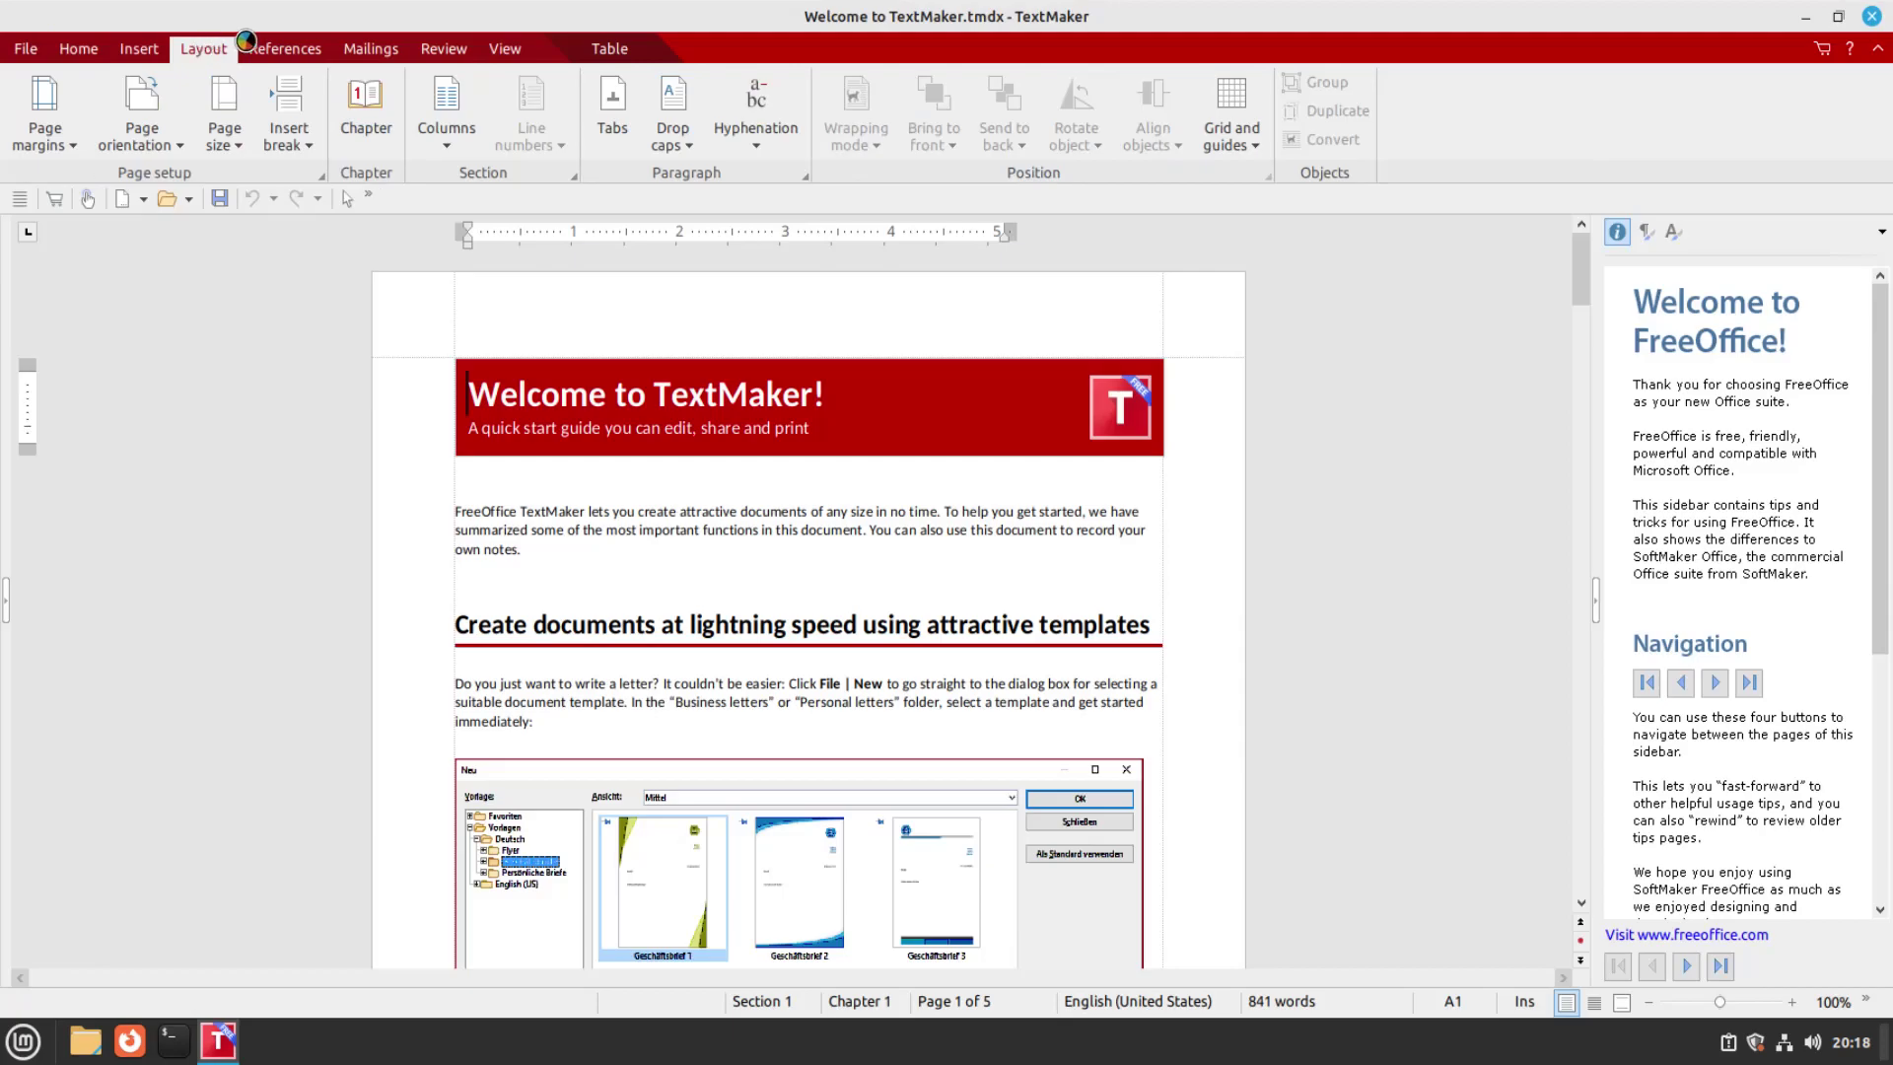
click(285, 48)
click(371, 48)
Step: Look through the Review, View, Home and File tabs, then bring up the Mint applications menu
click(442, 48)
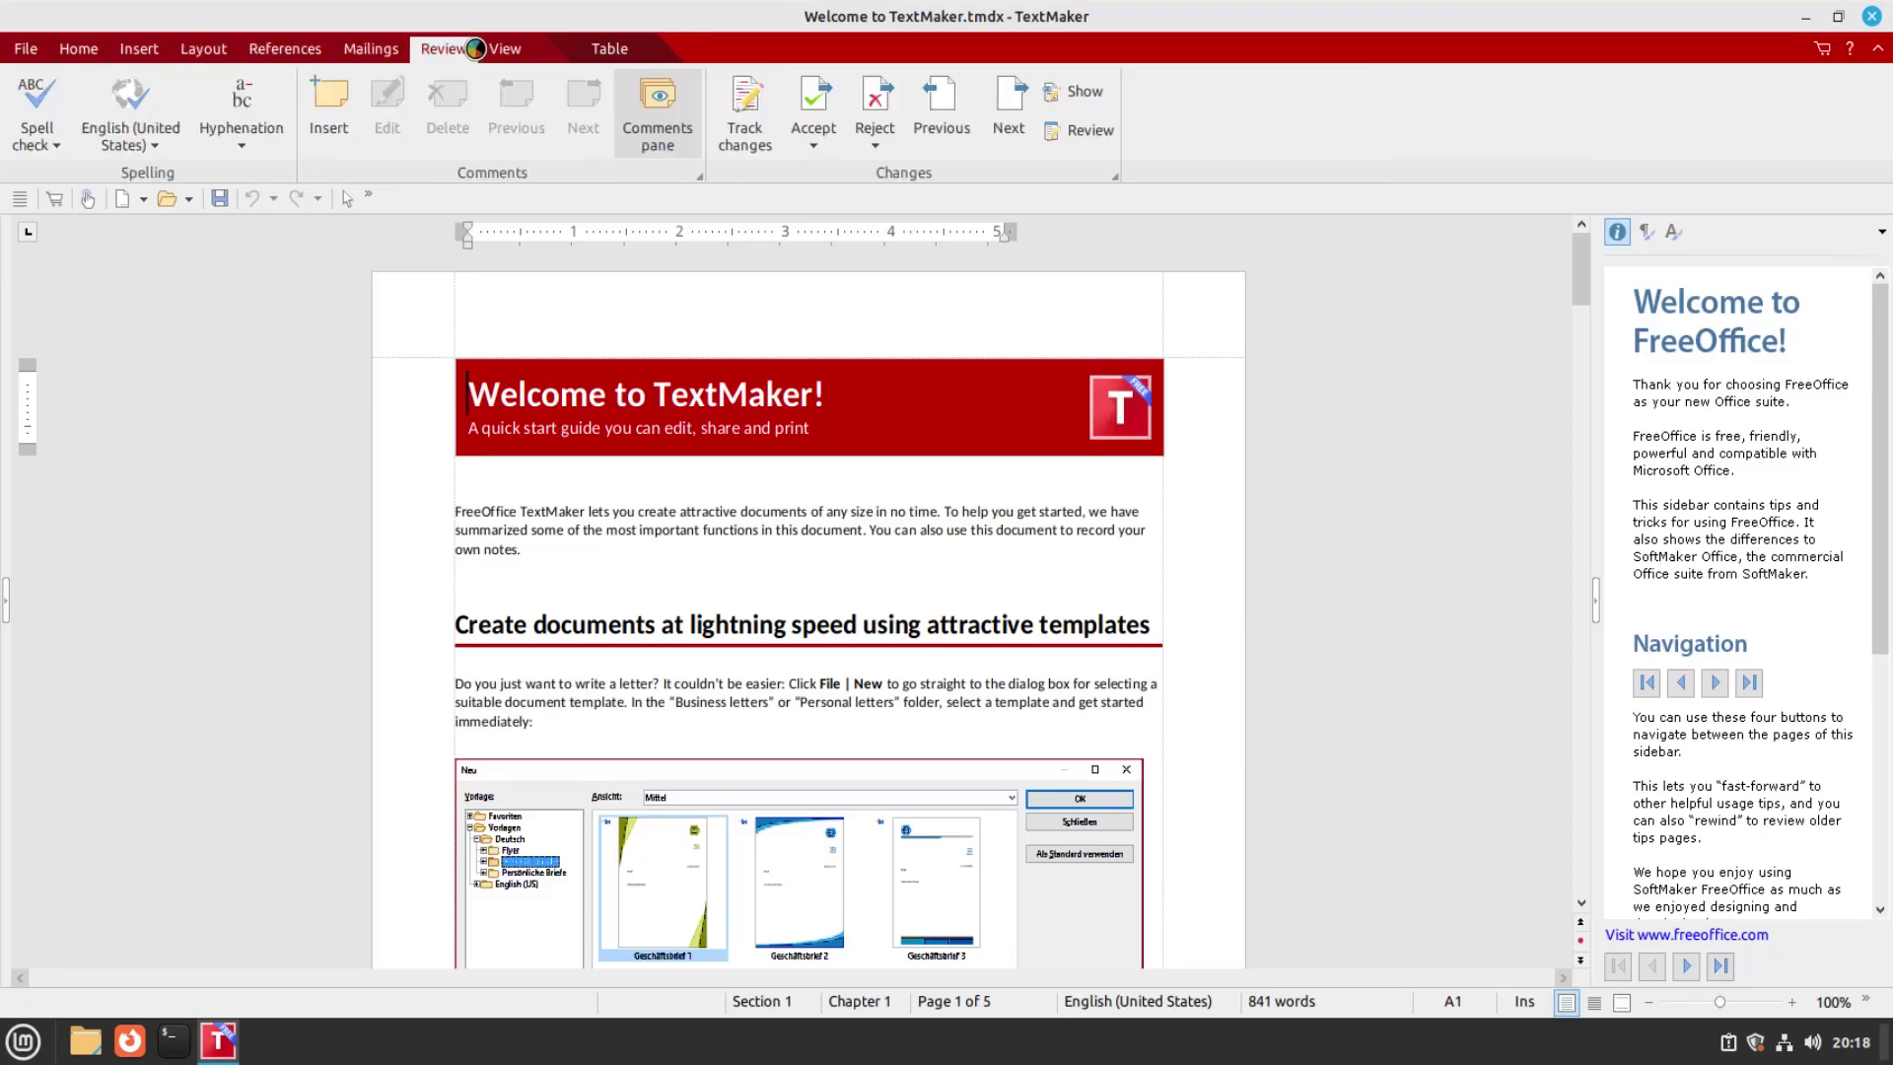
click(505, 48)
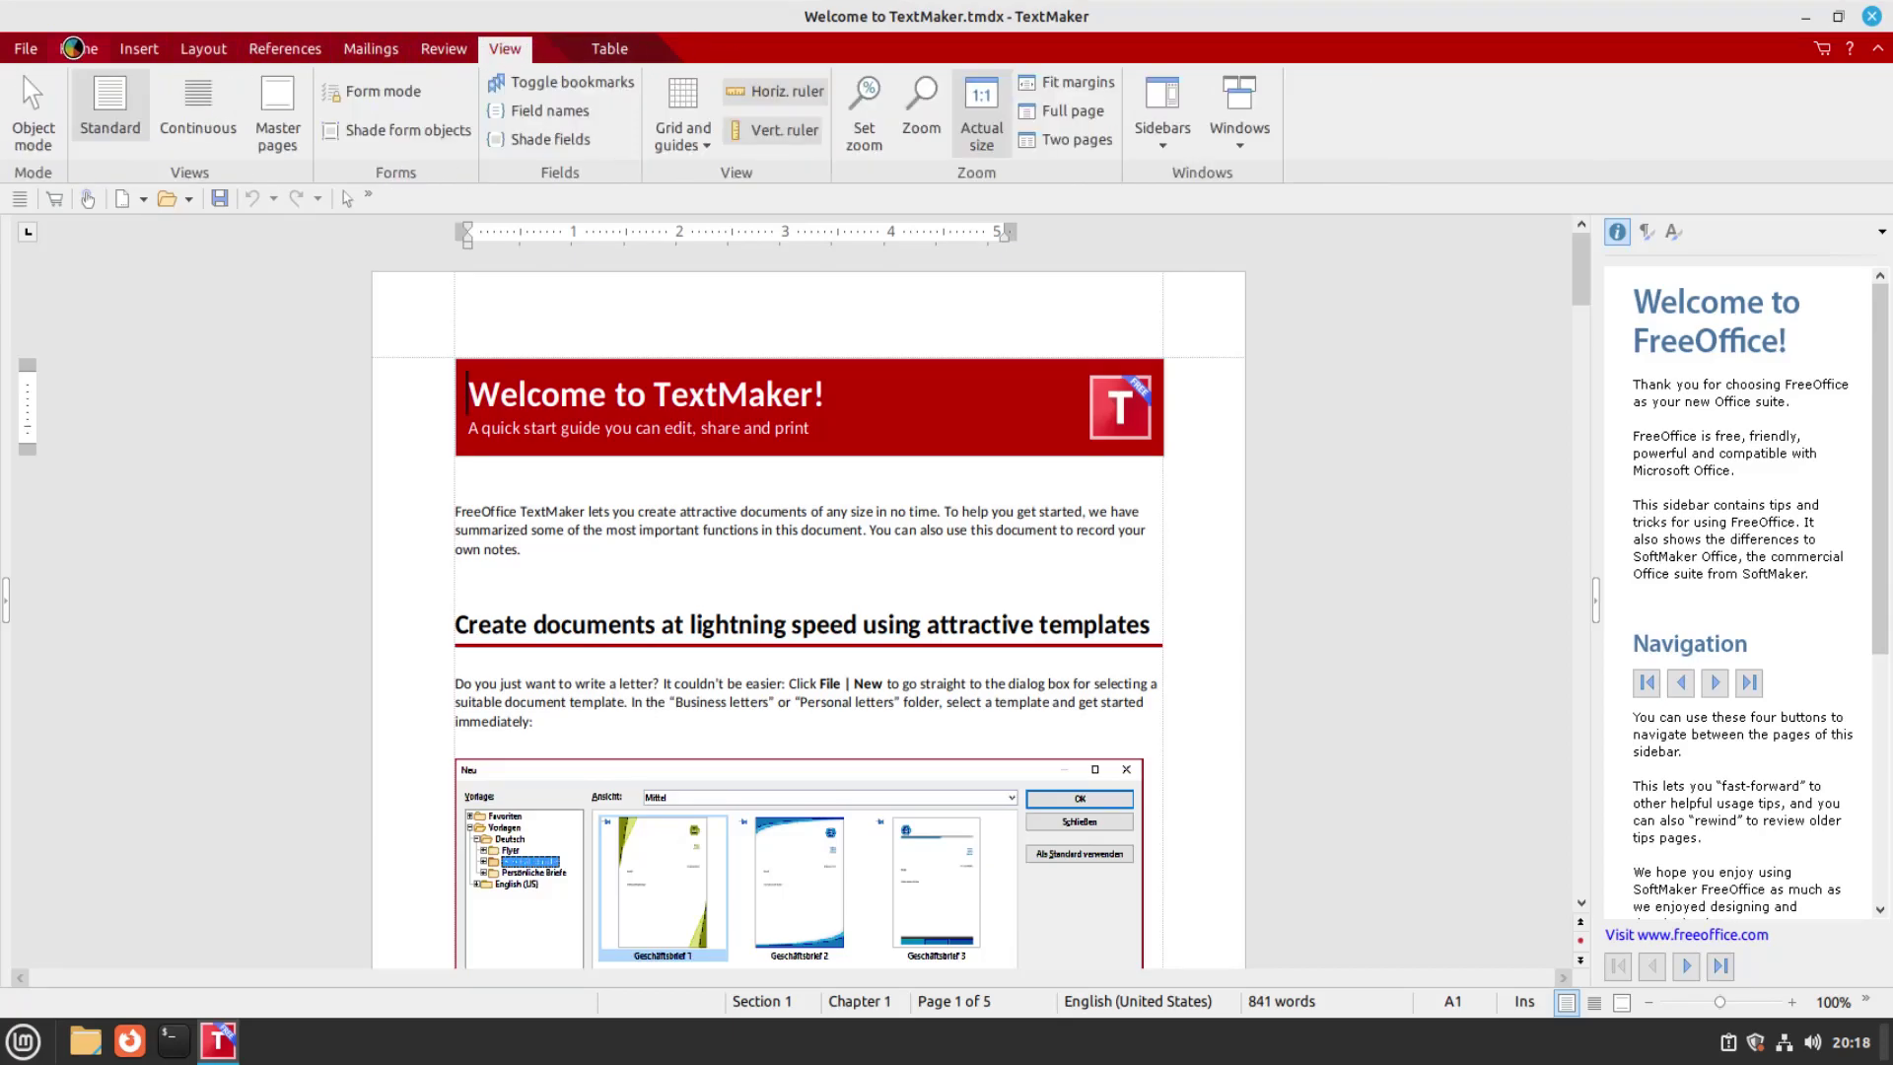
click(79, 49)
click(25, 49)
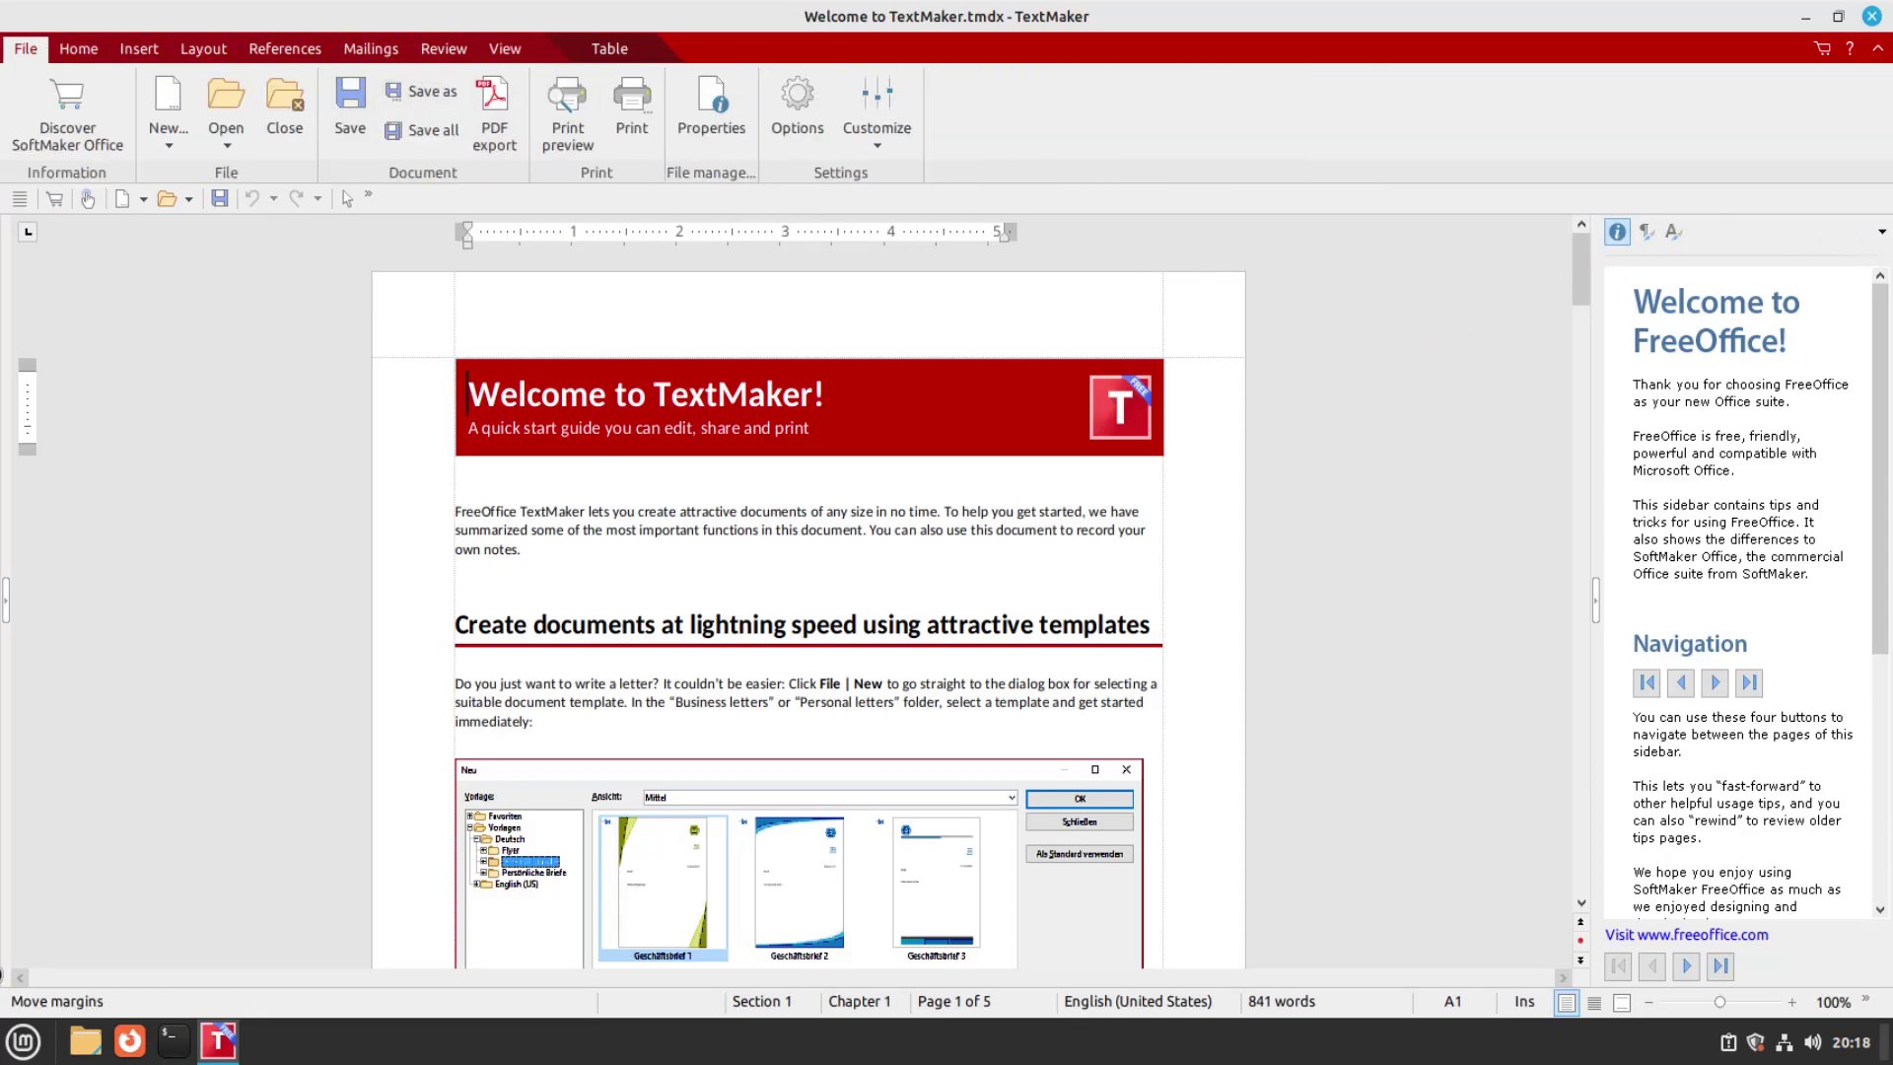
click(22, 1042)
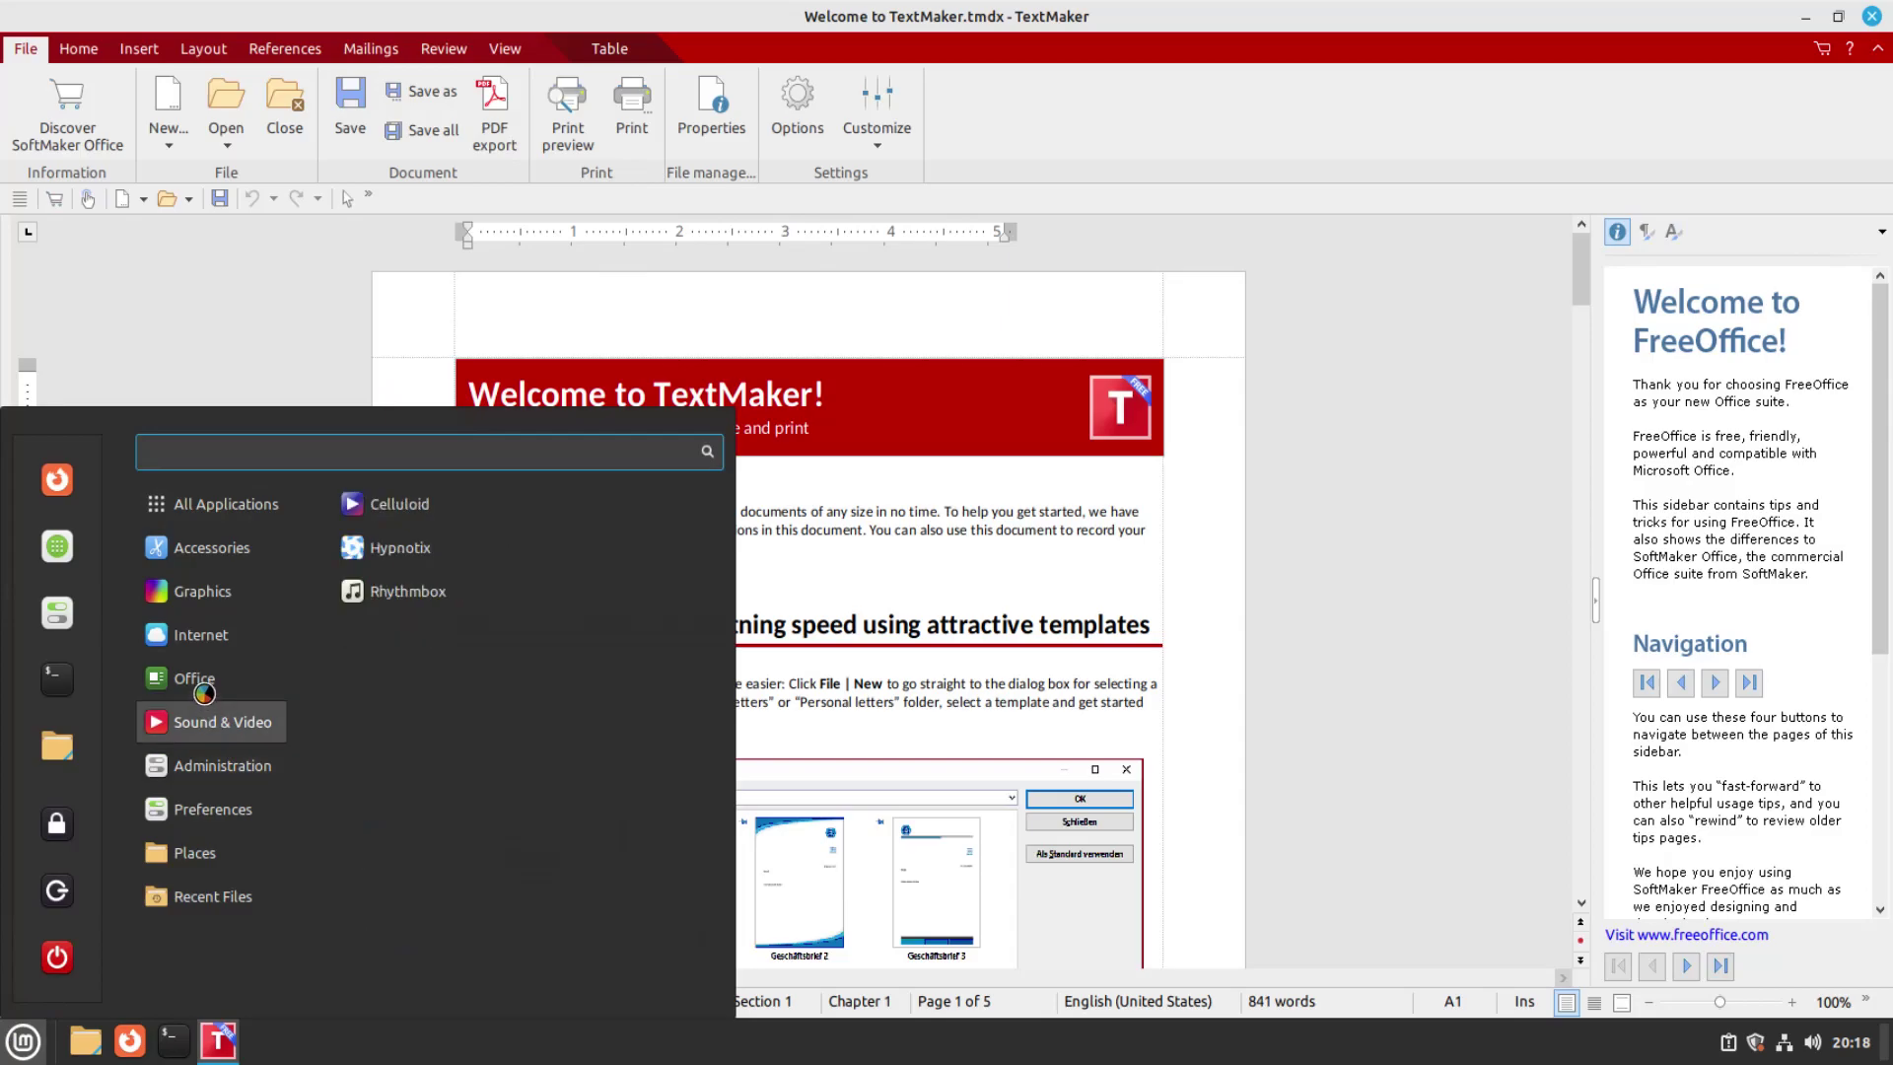
Step: Launch LibreOffice Writer from the Office menu and shift its window toward the left
mouse_move(215, 673)
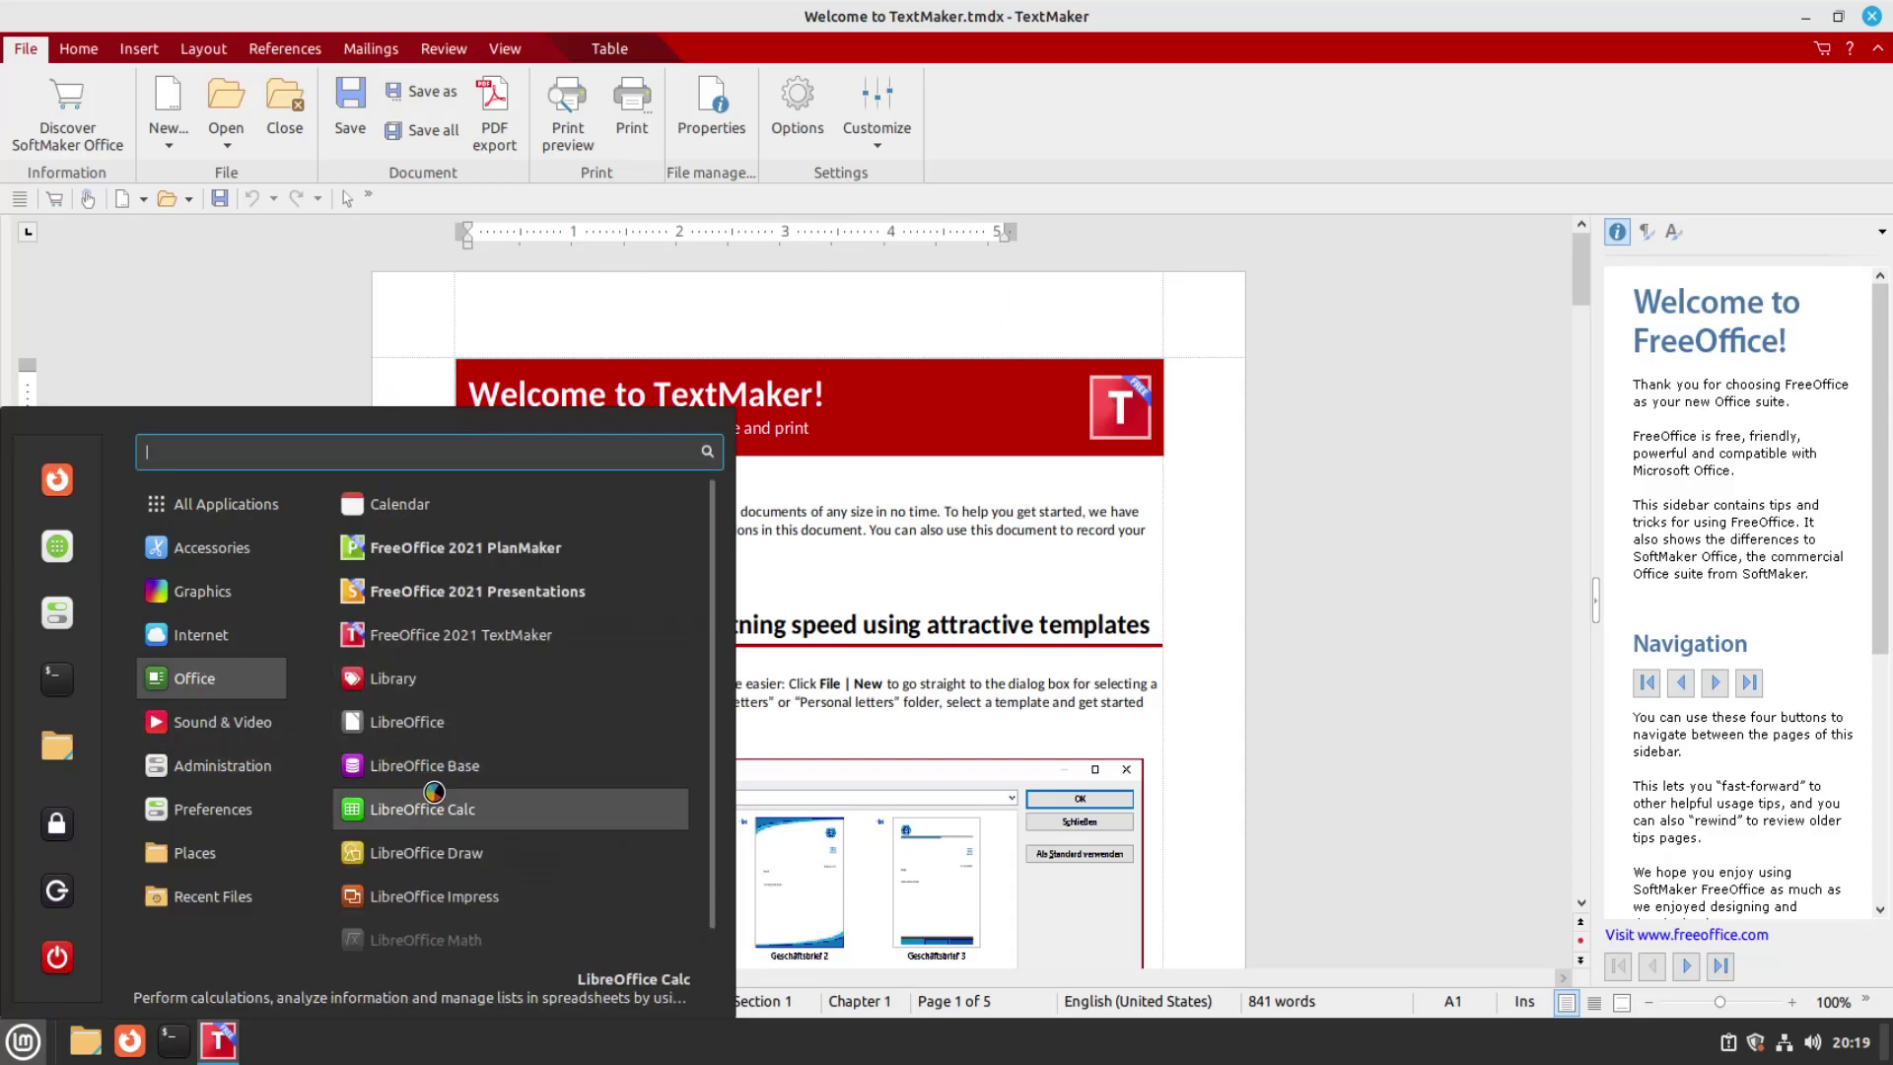
scroll(493, 814, down, 1)
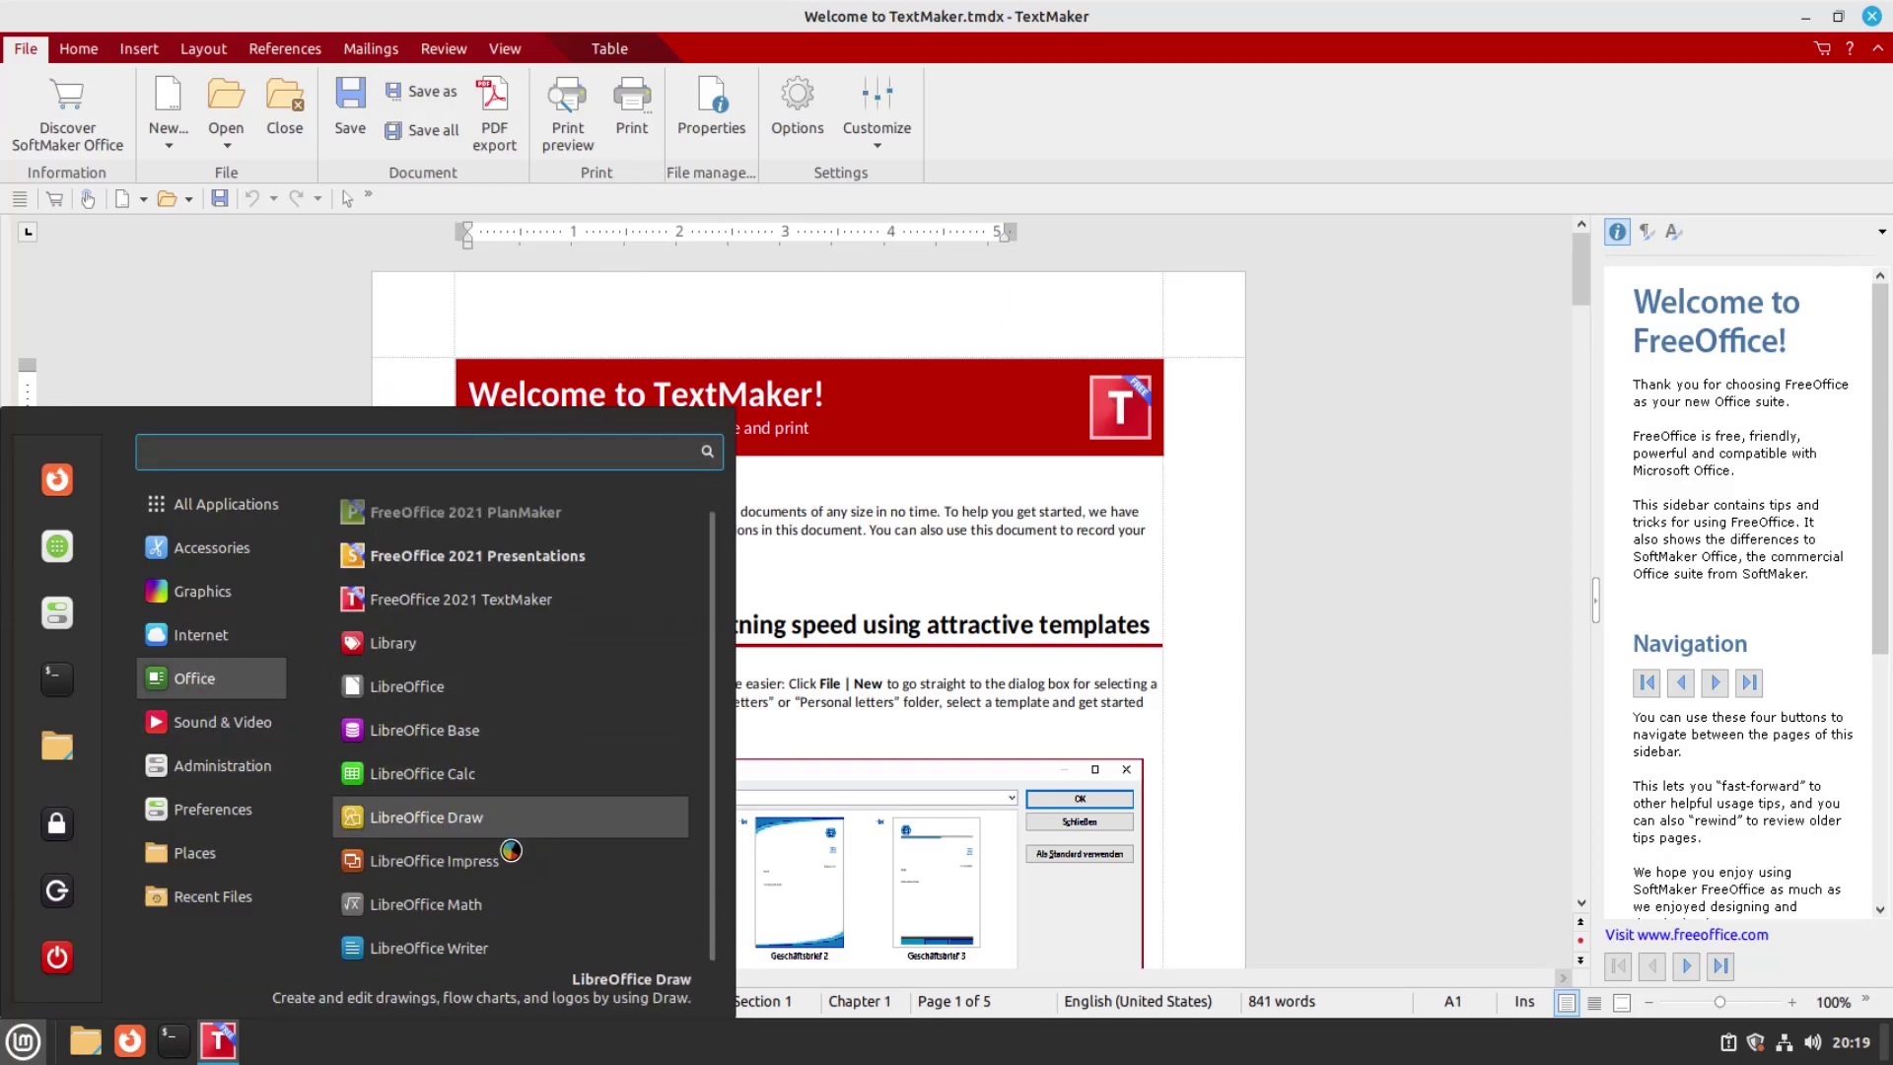
click(485, 944)
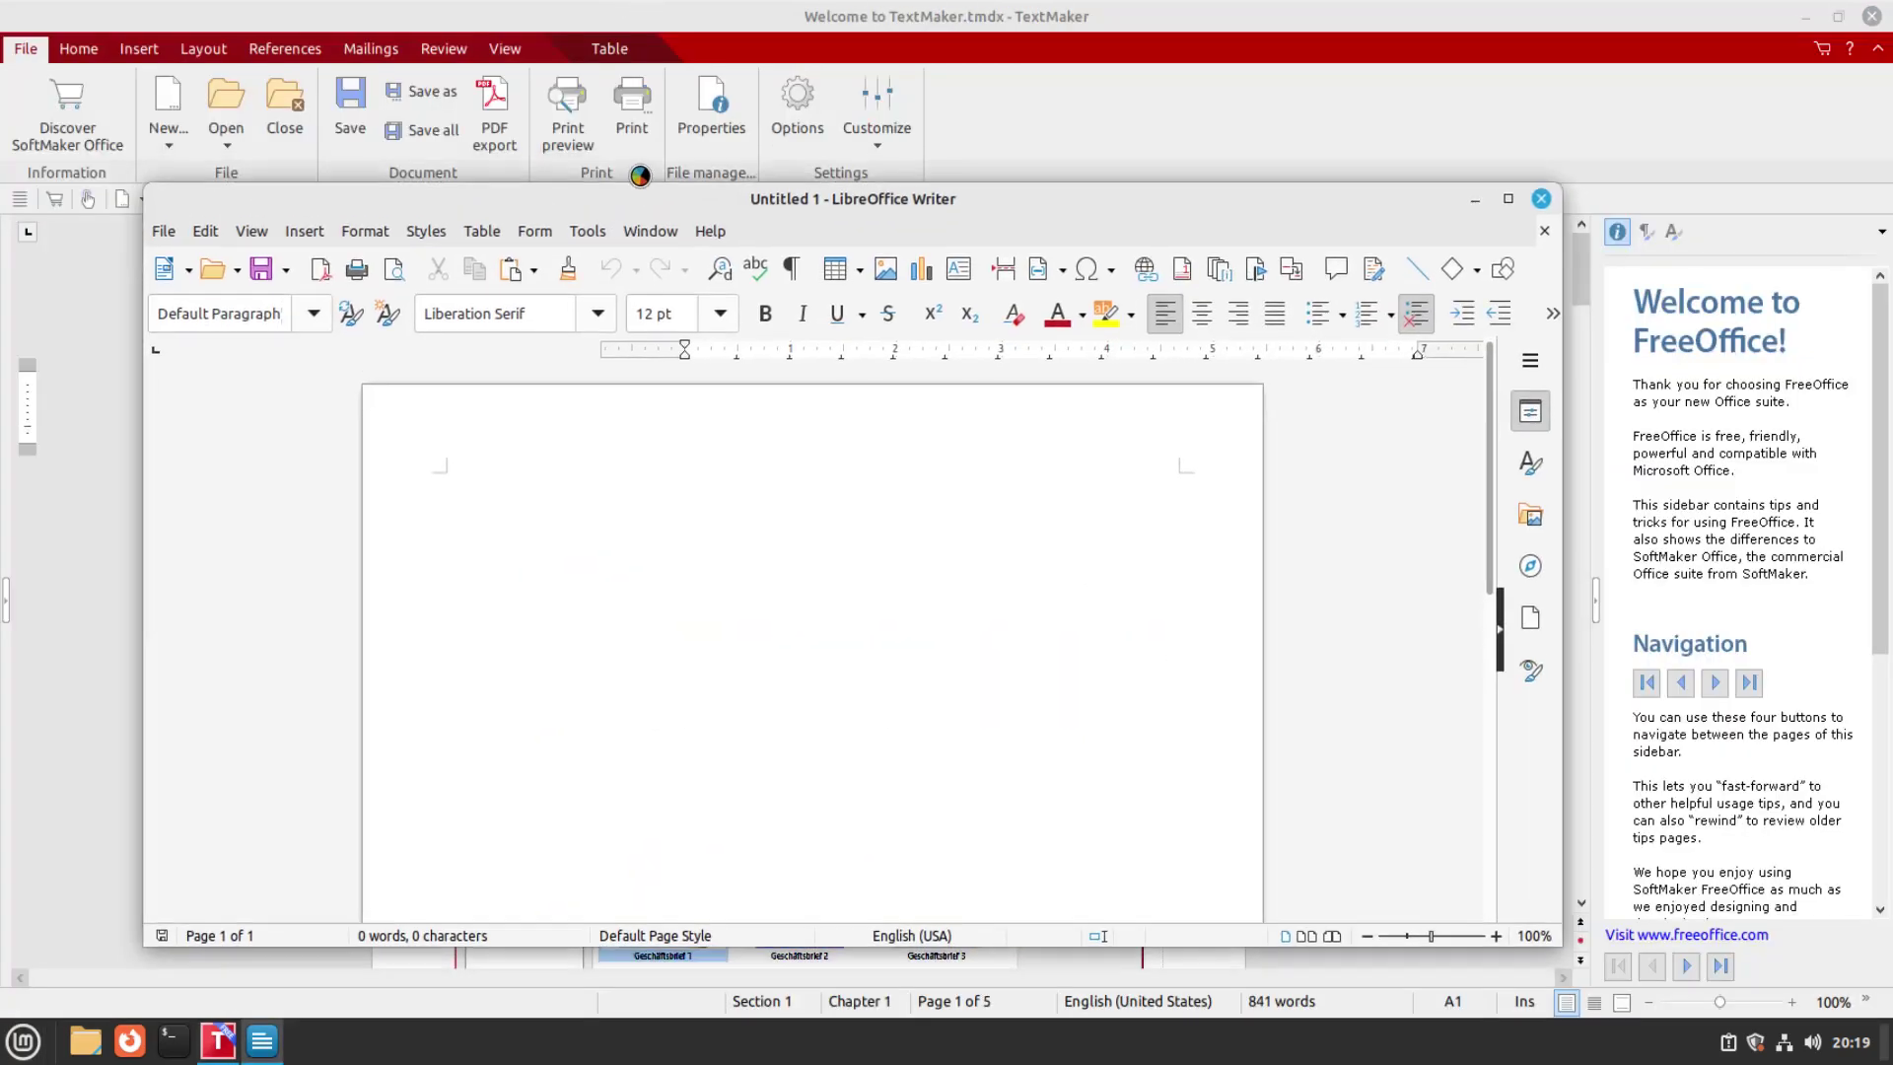
drag(651, 193, 516, 202)
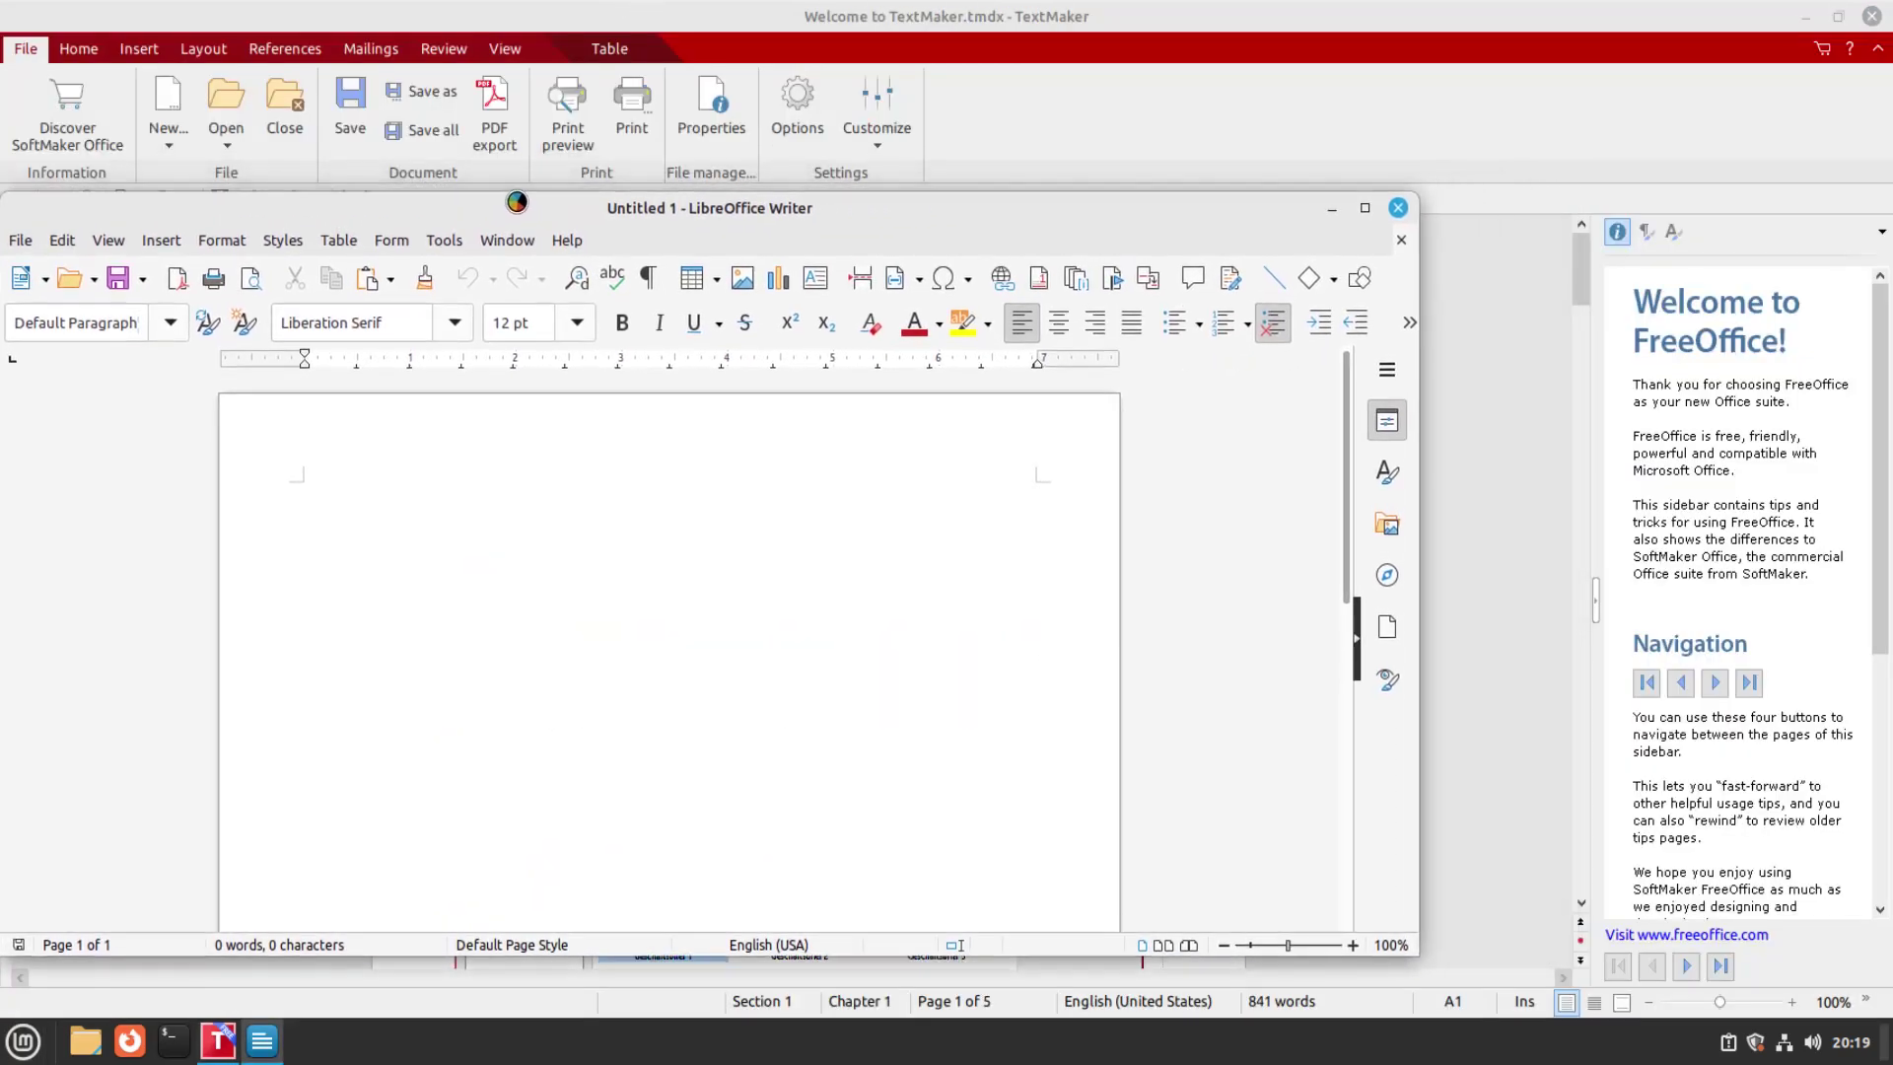
Step: Close both LibreOffice Writer and TextMaker, leaving the empty Mint desktop
click(86, 49)
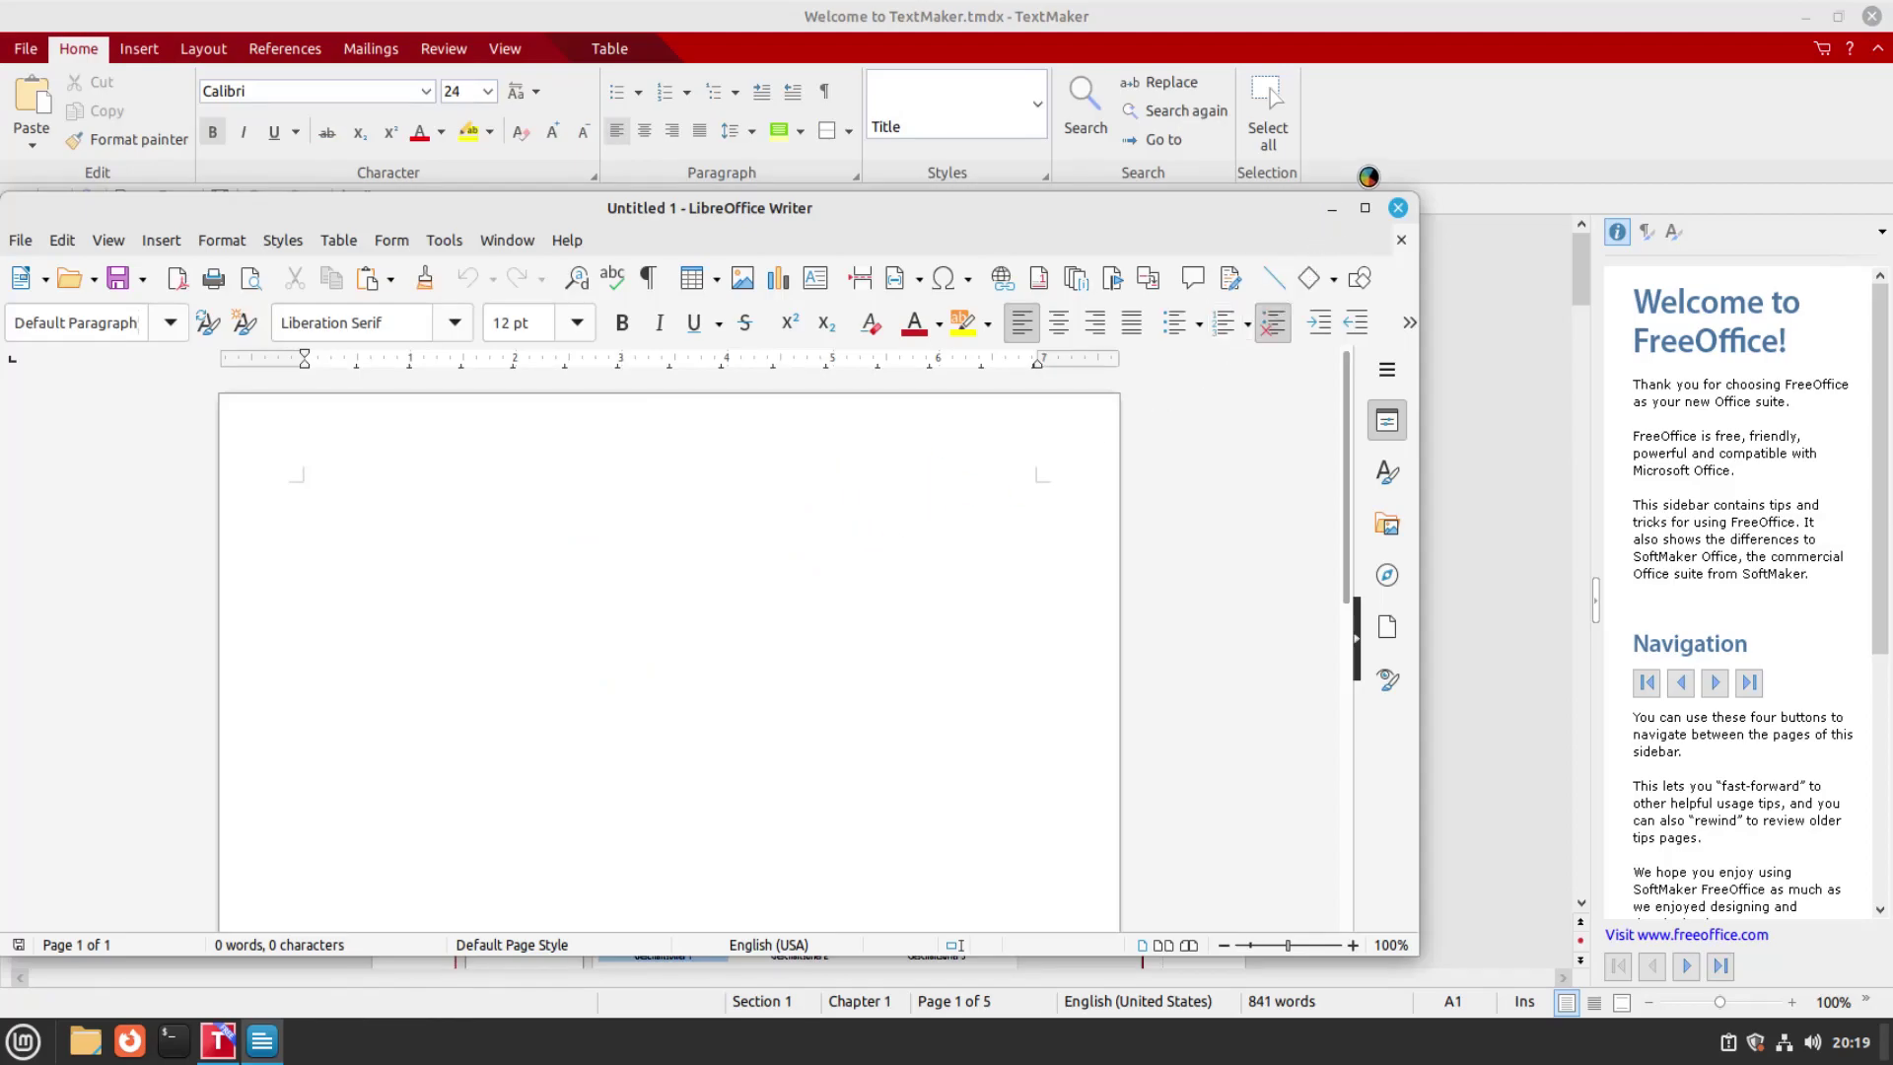
click(1397, 207)
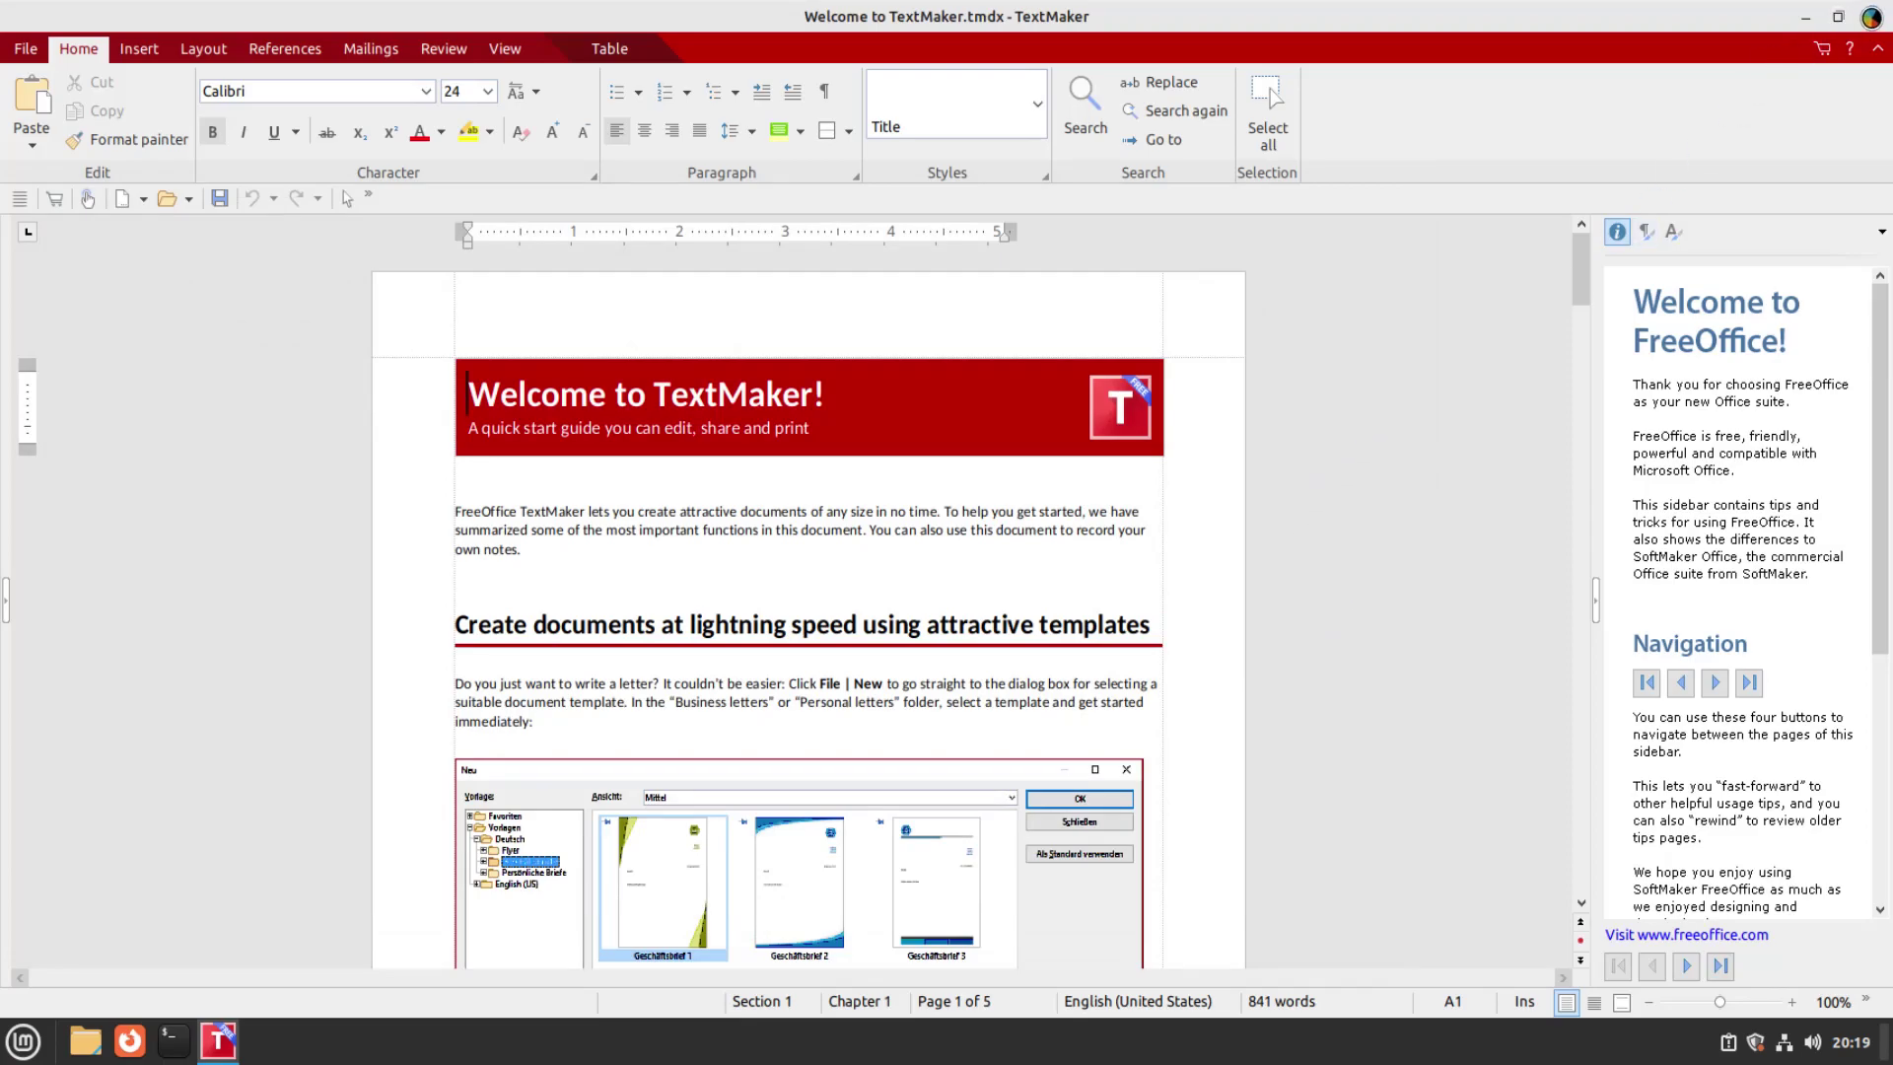
click(1871, 16)
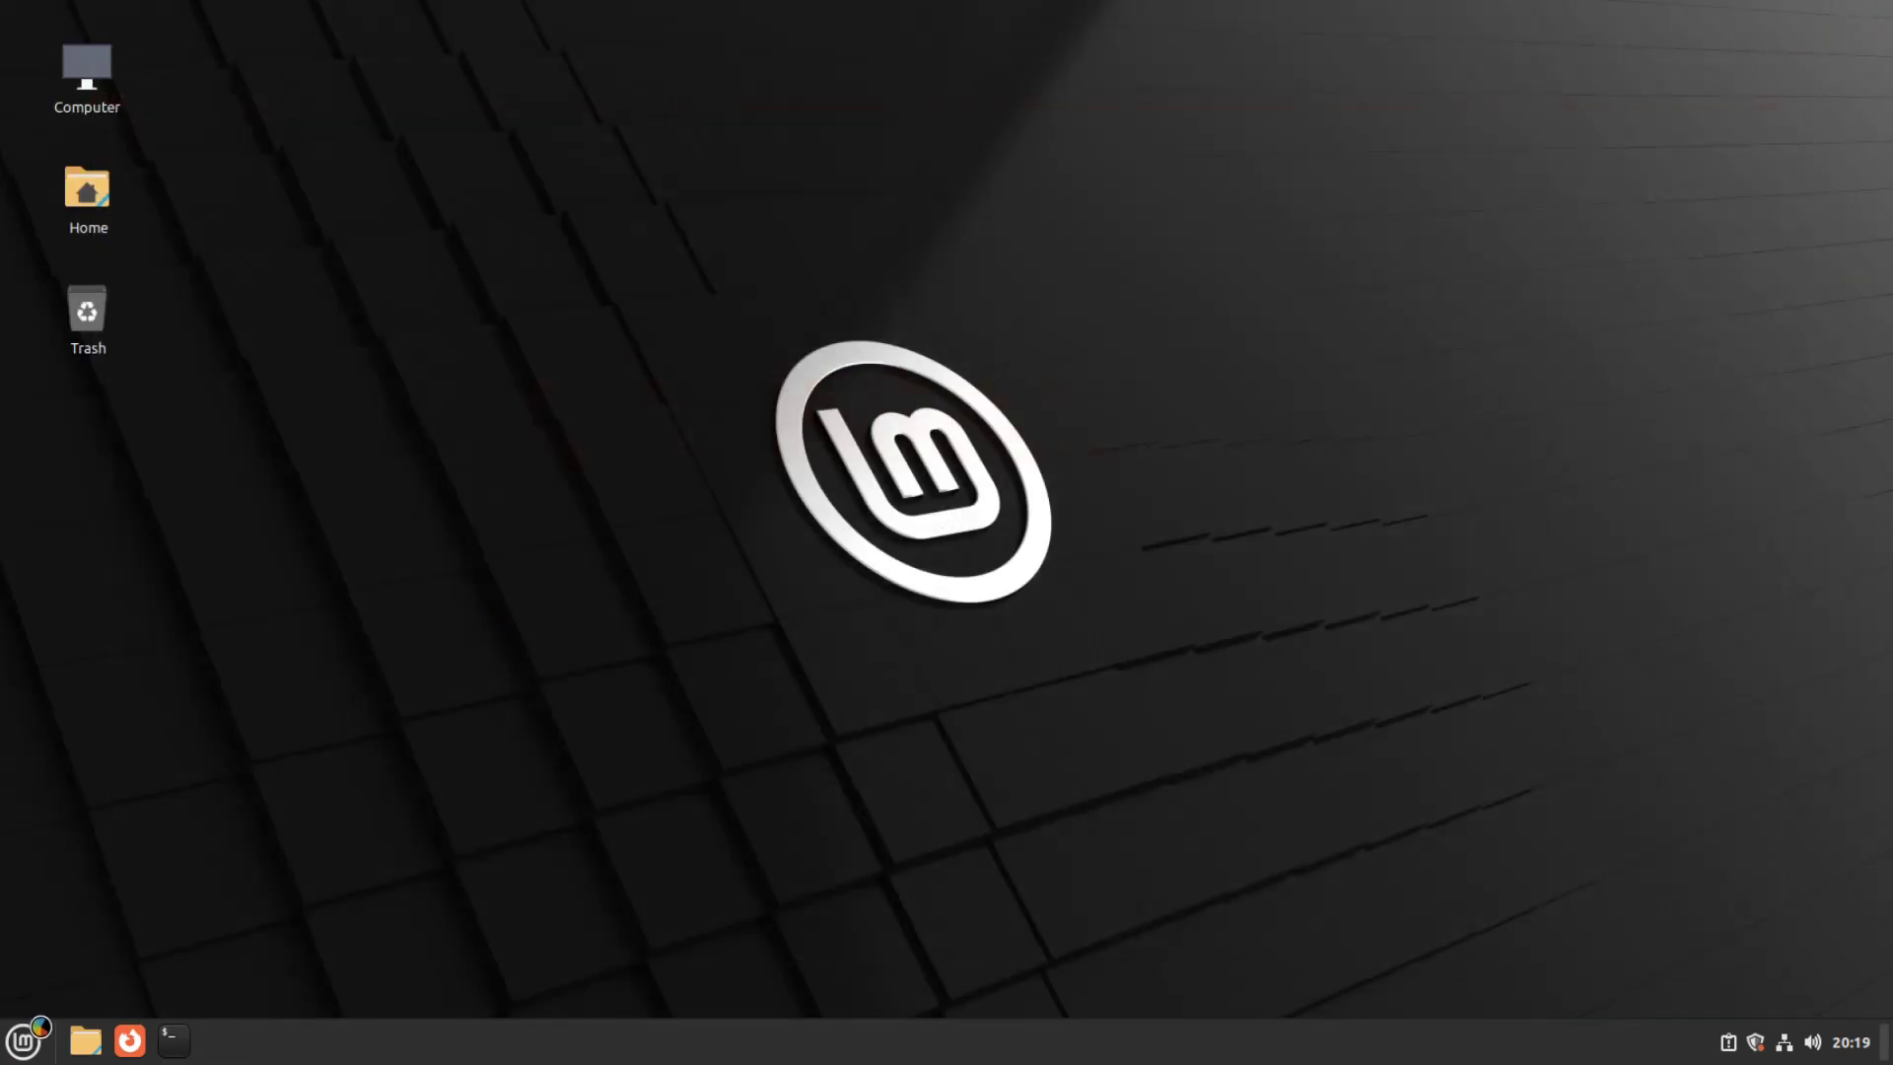
Step: Launch FreeOffice 2021 Presentations from the Office menu and maximize its Untitled 1 window
click(40, 1026)
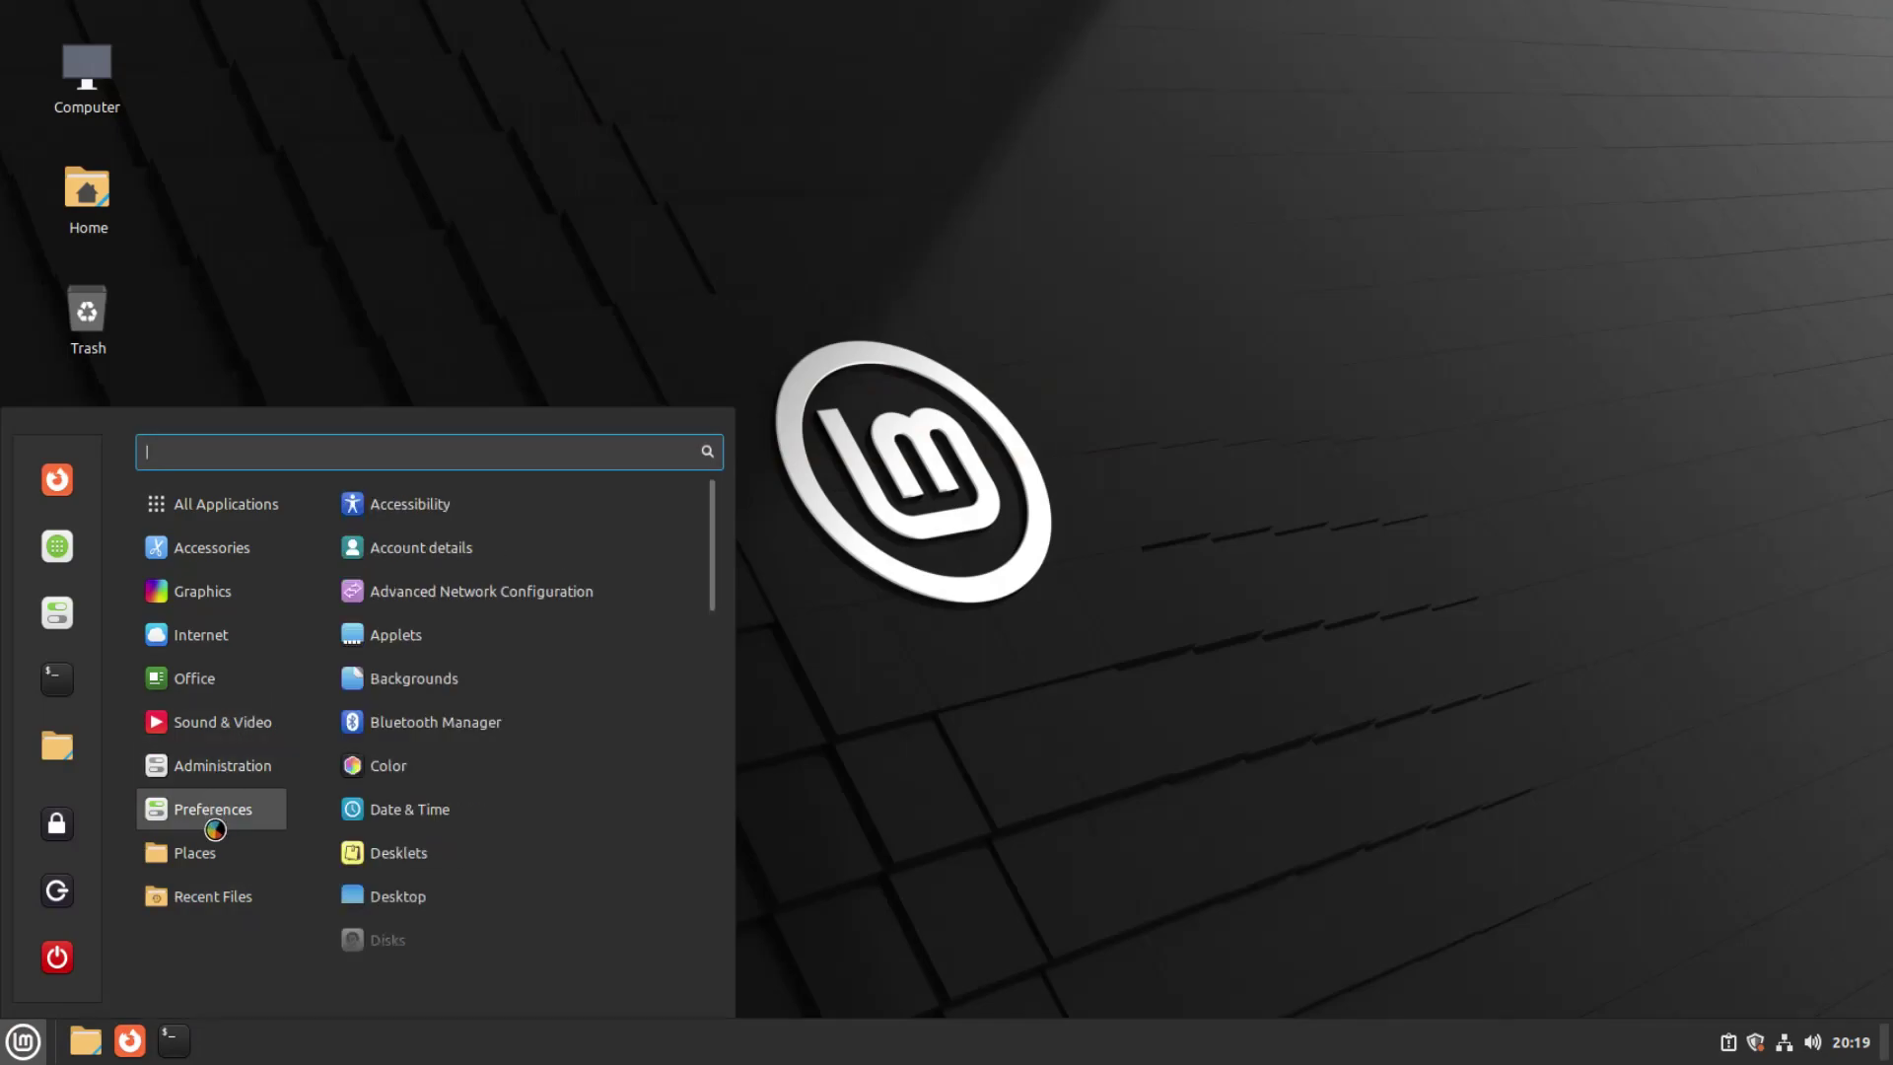
mouse_move(246, 674)
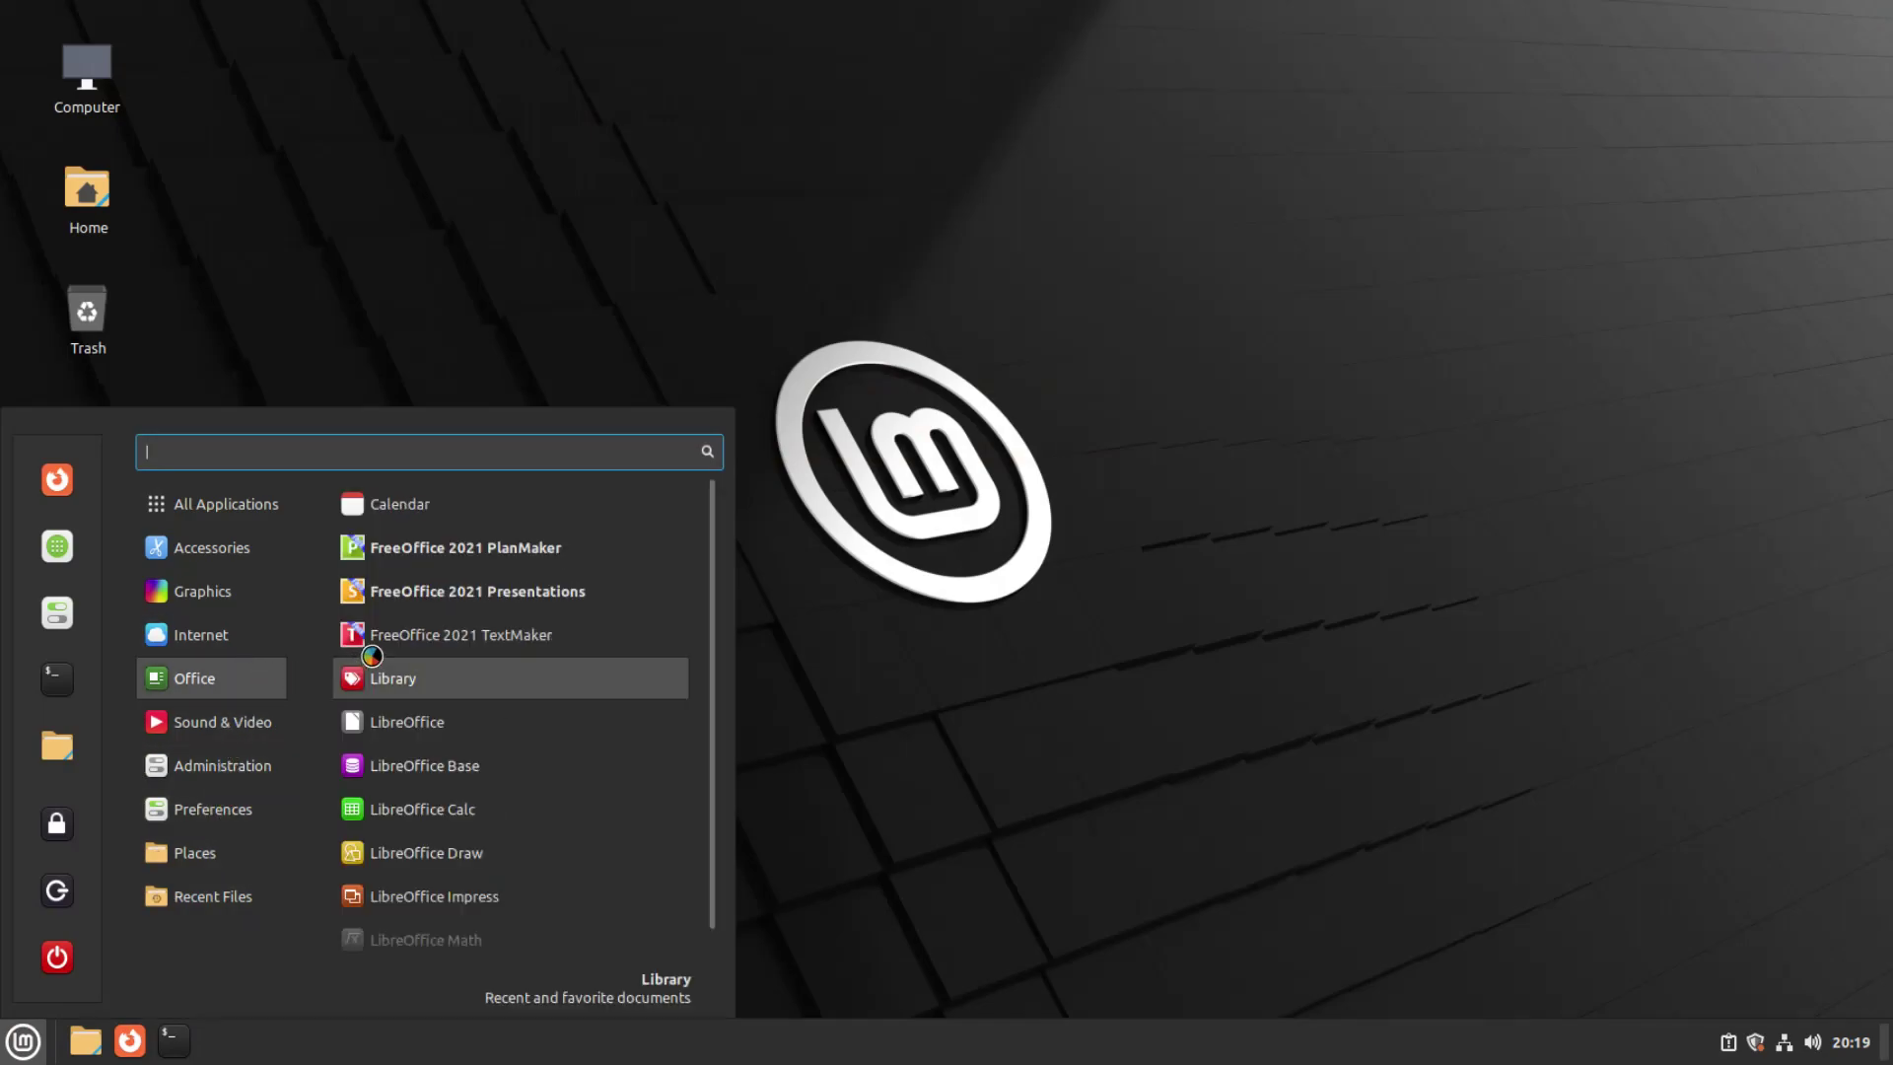
click(435, 592)
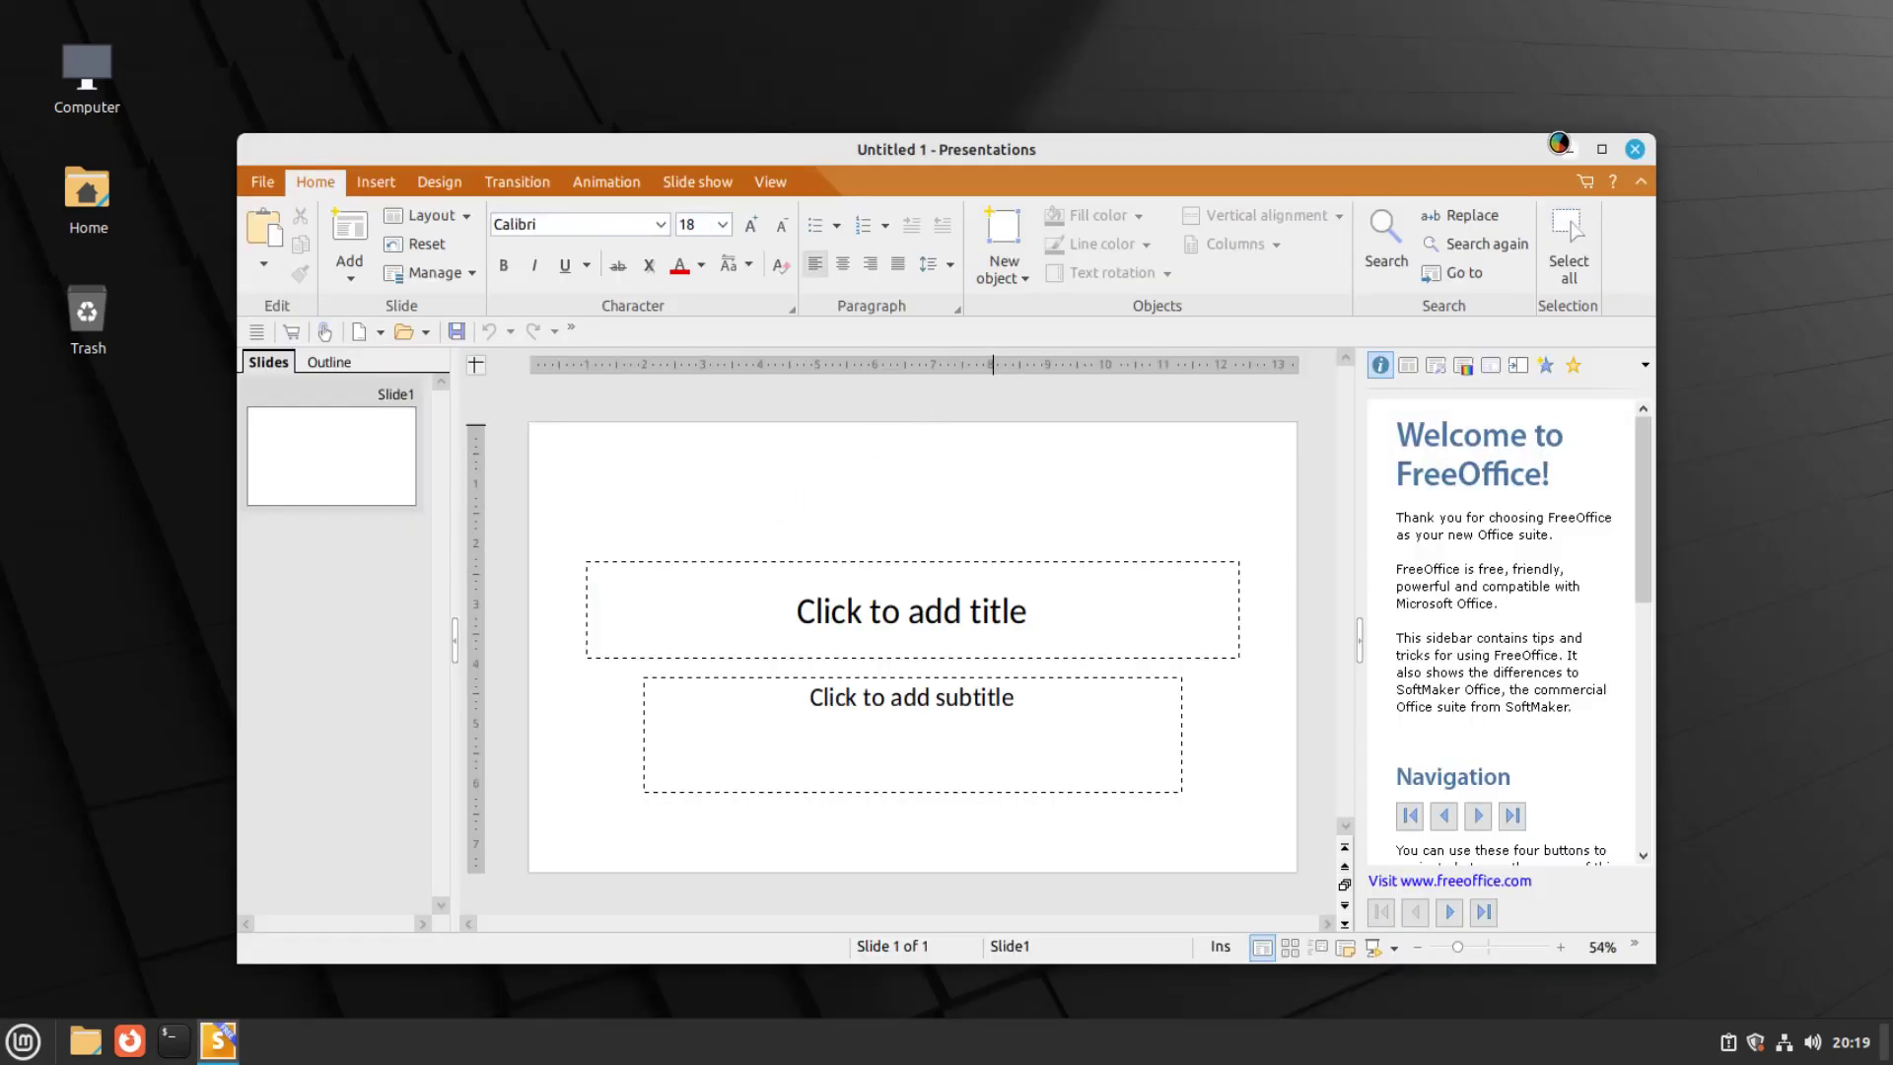
click(1596, 150)
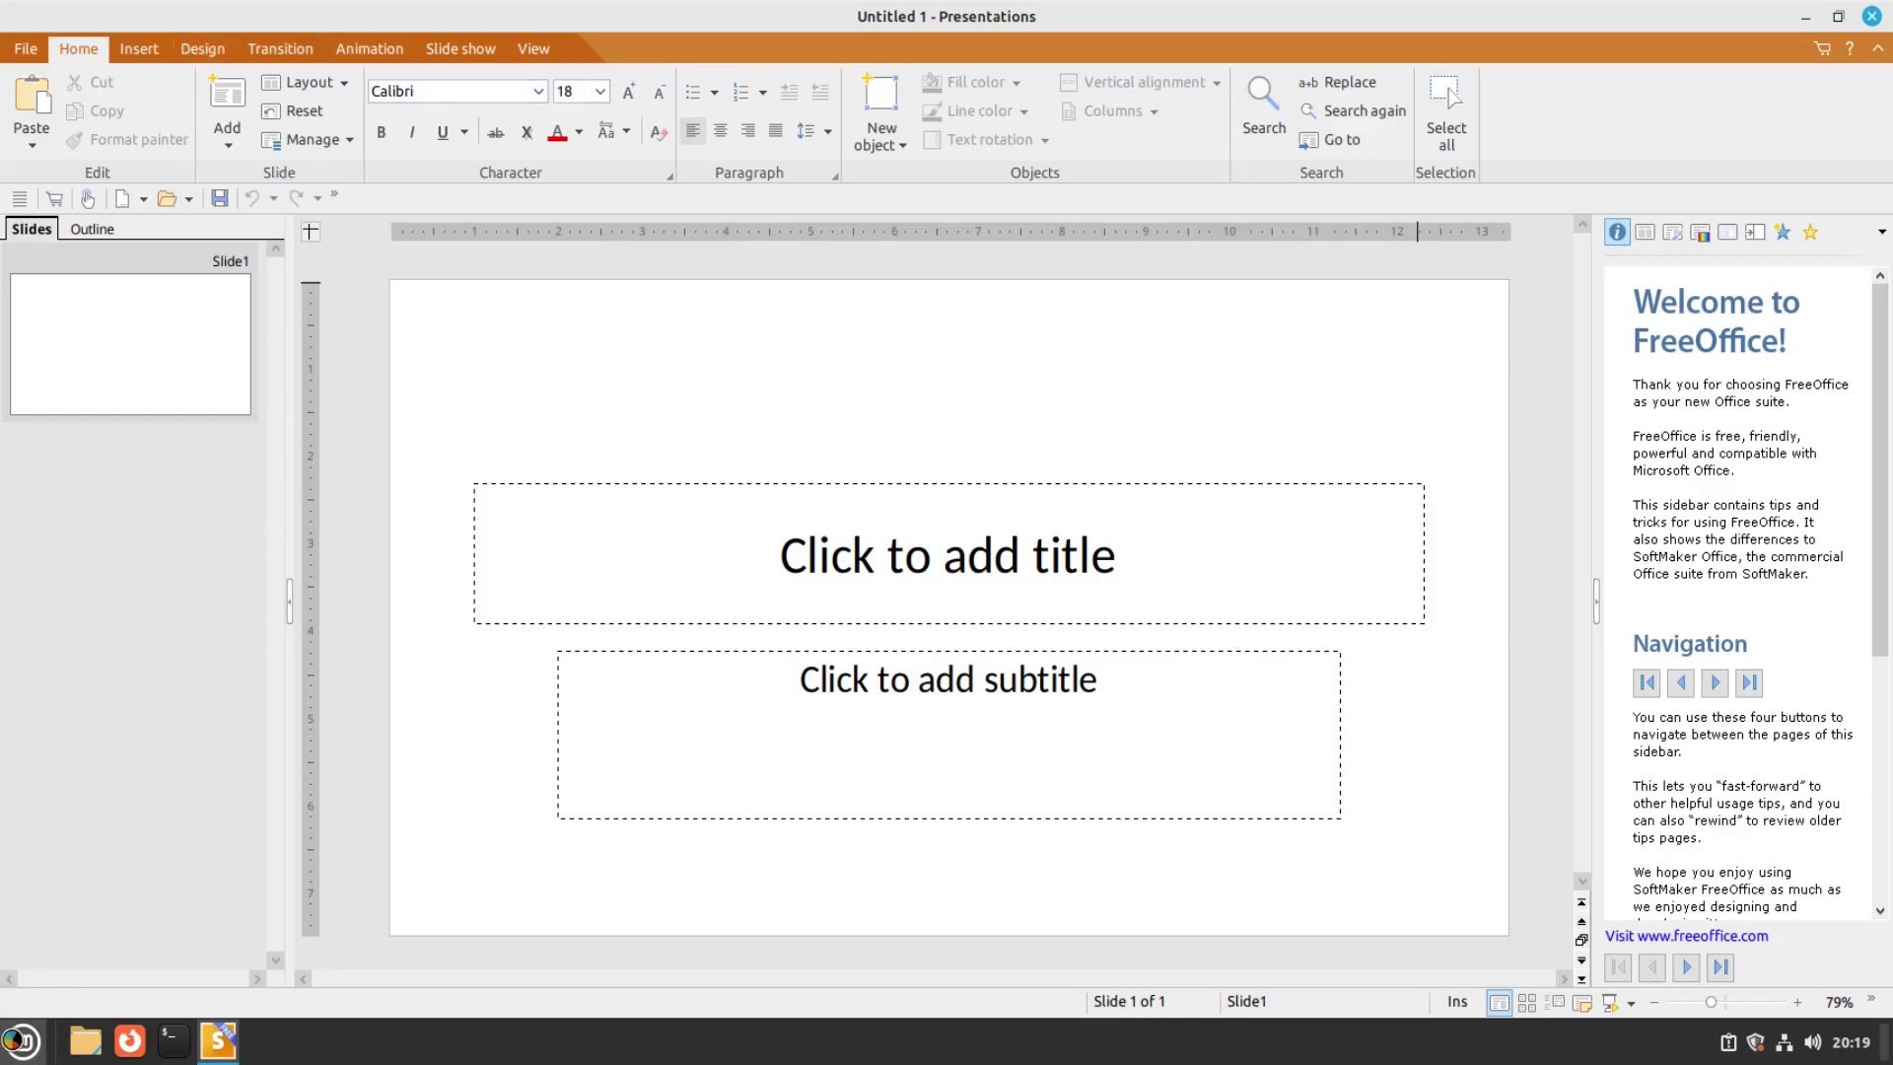
click(23, 1040)
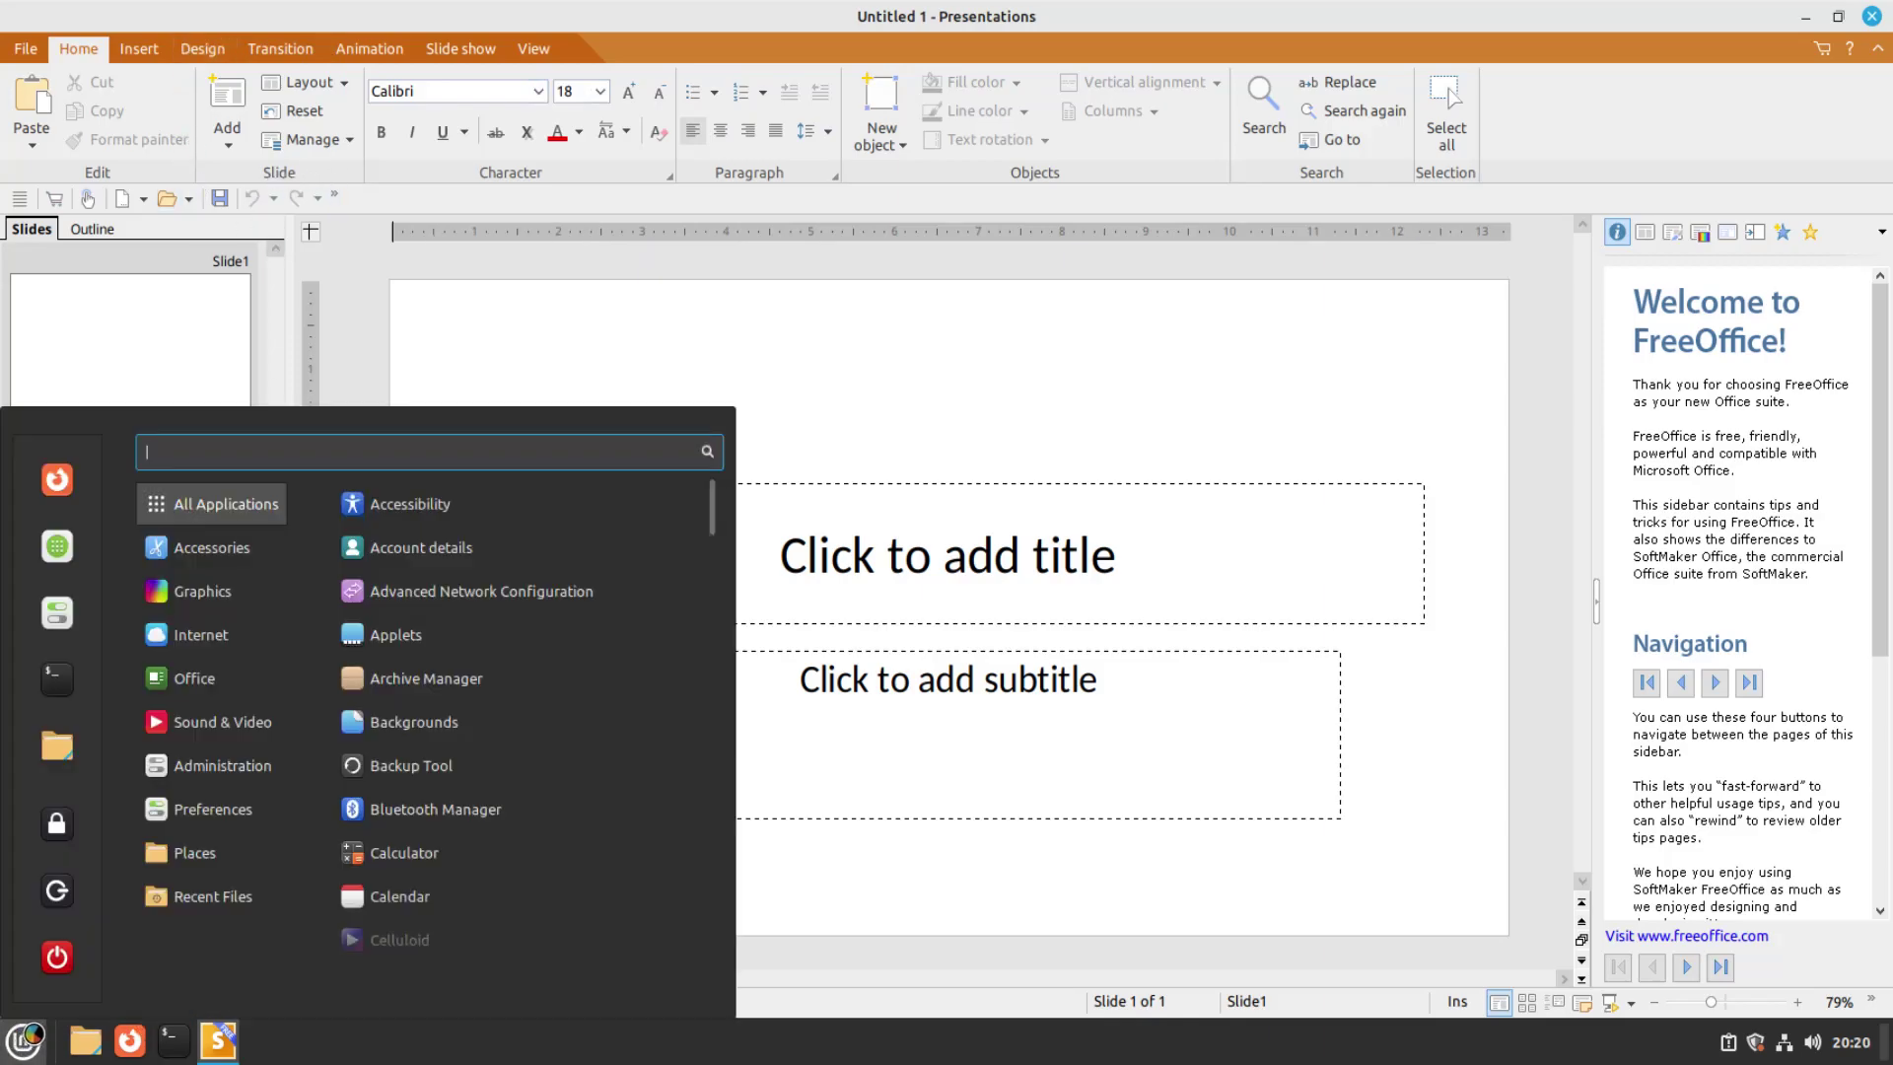
mouse_move(261, 682)
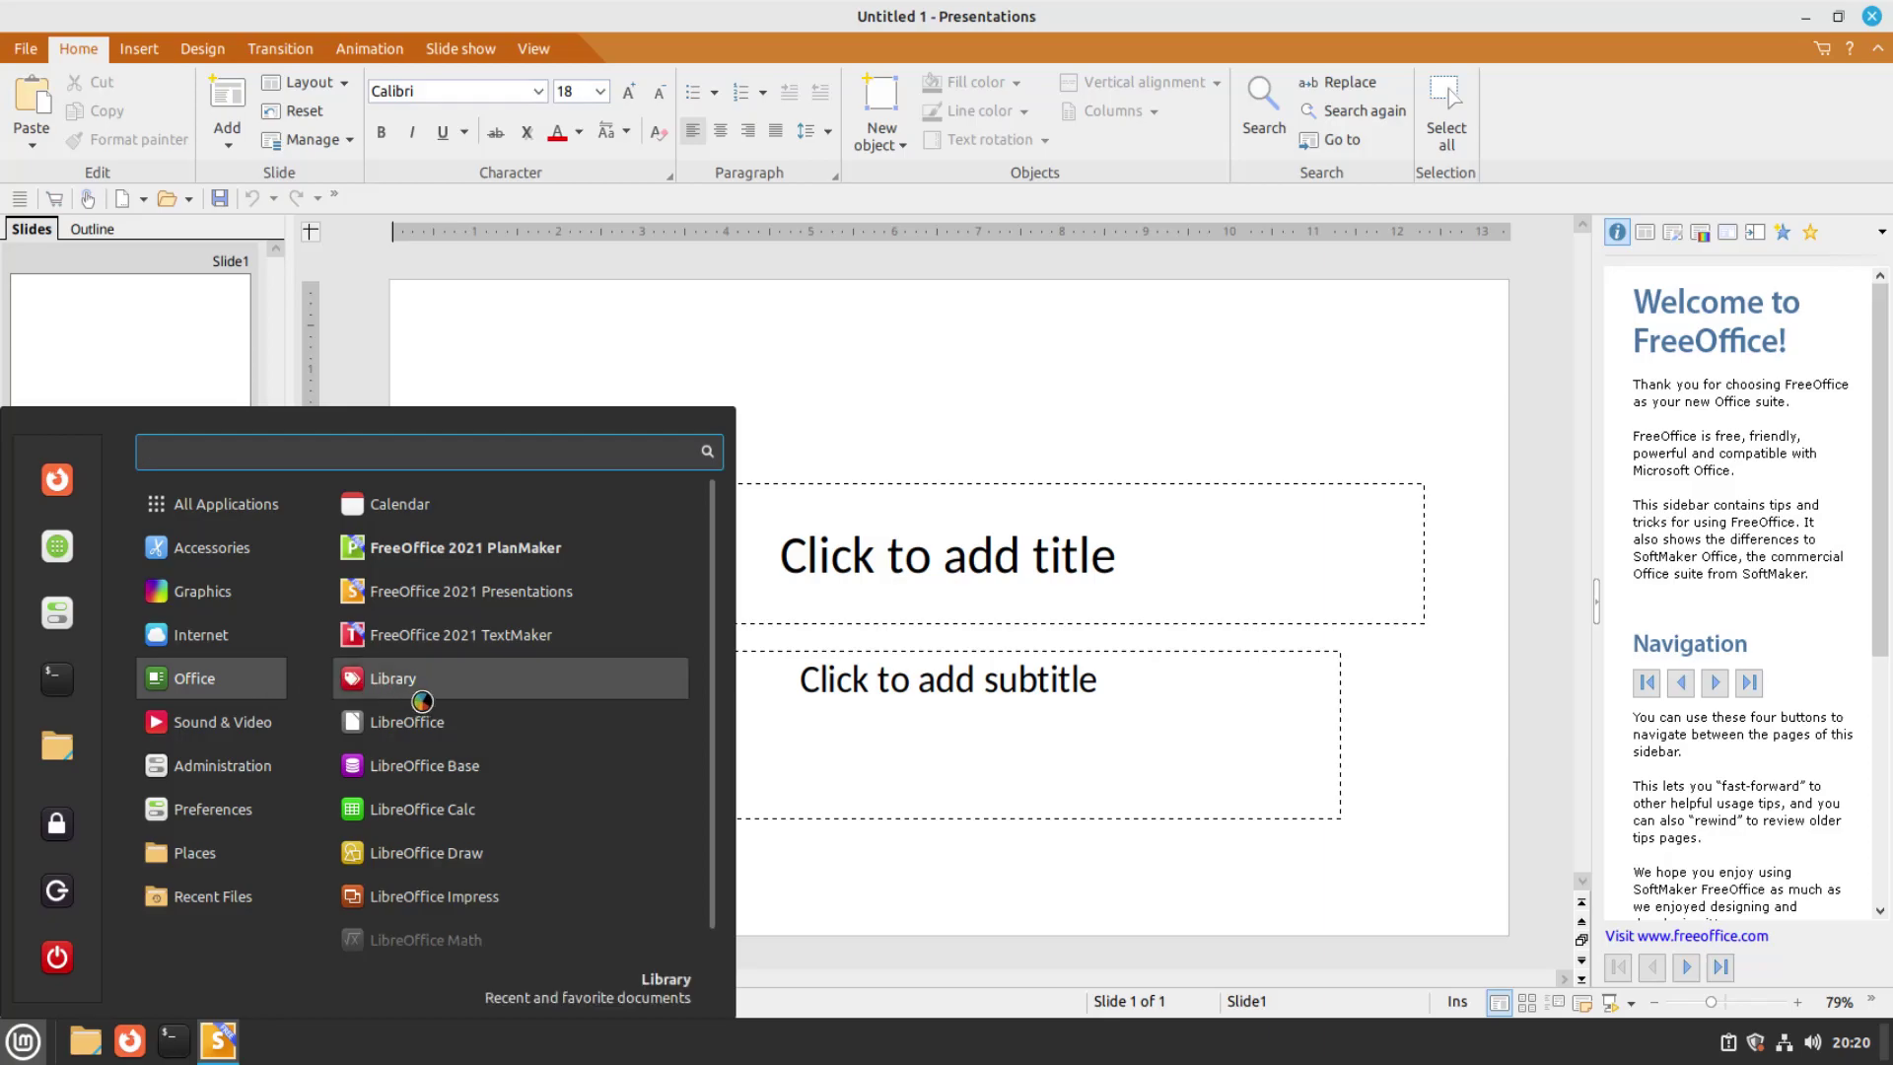
scroll(495, 820, down, 1)
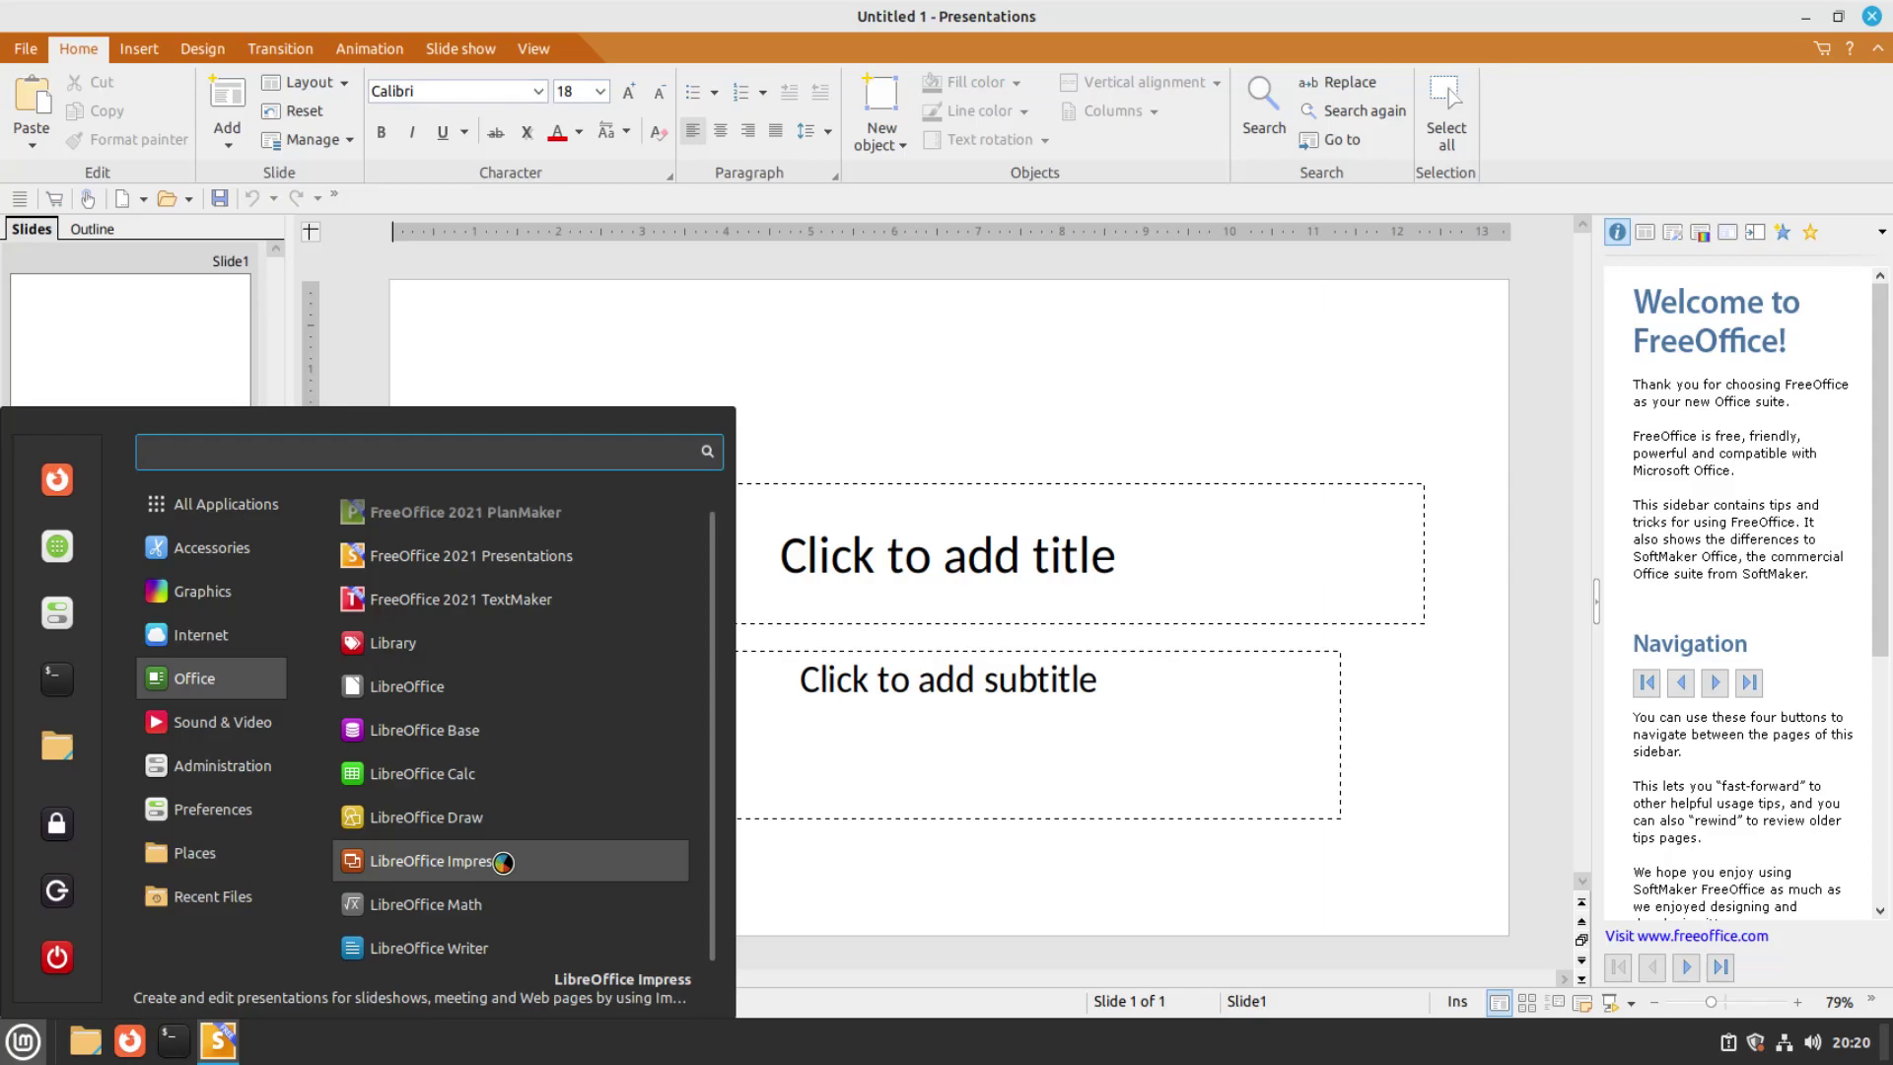
click(503, 862)
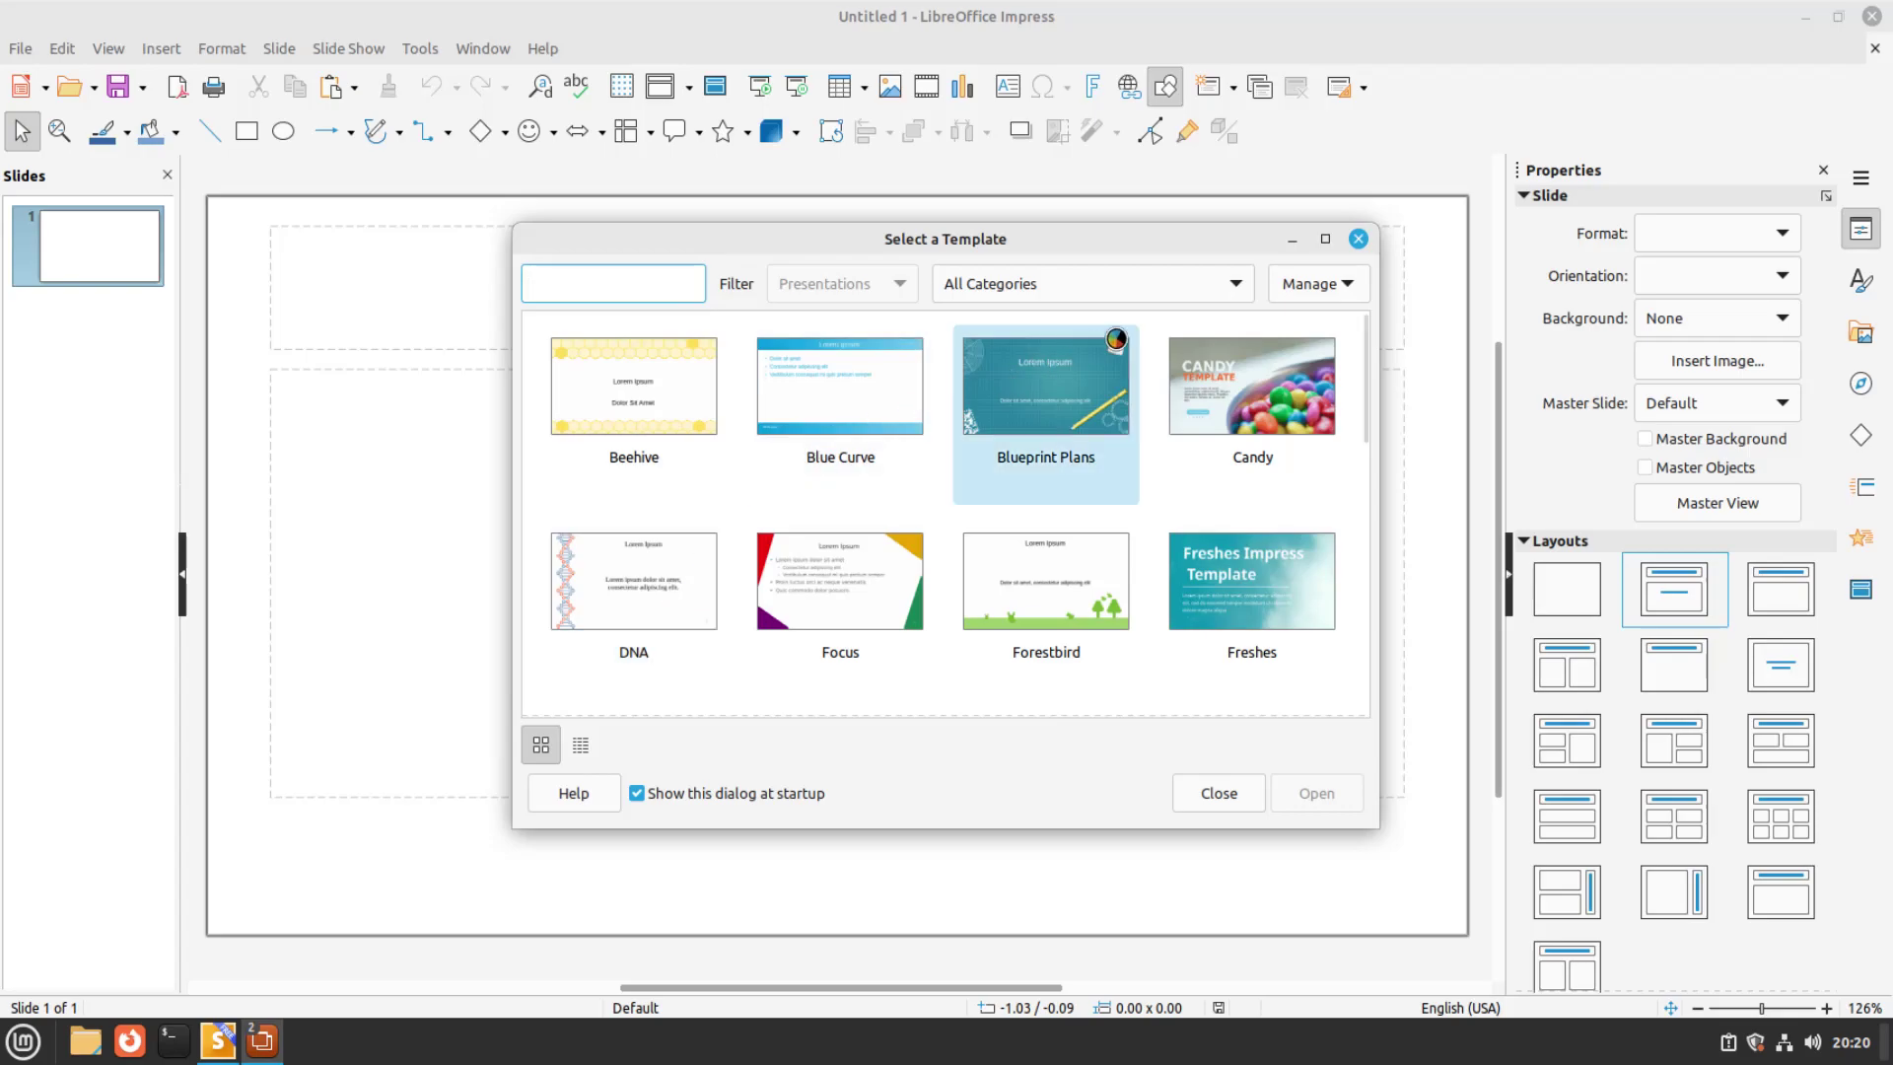
click(1353, 238)
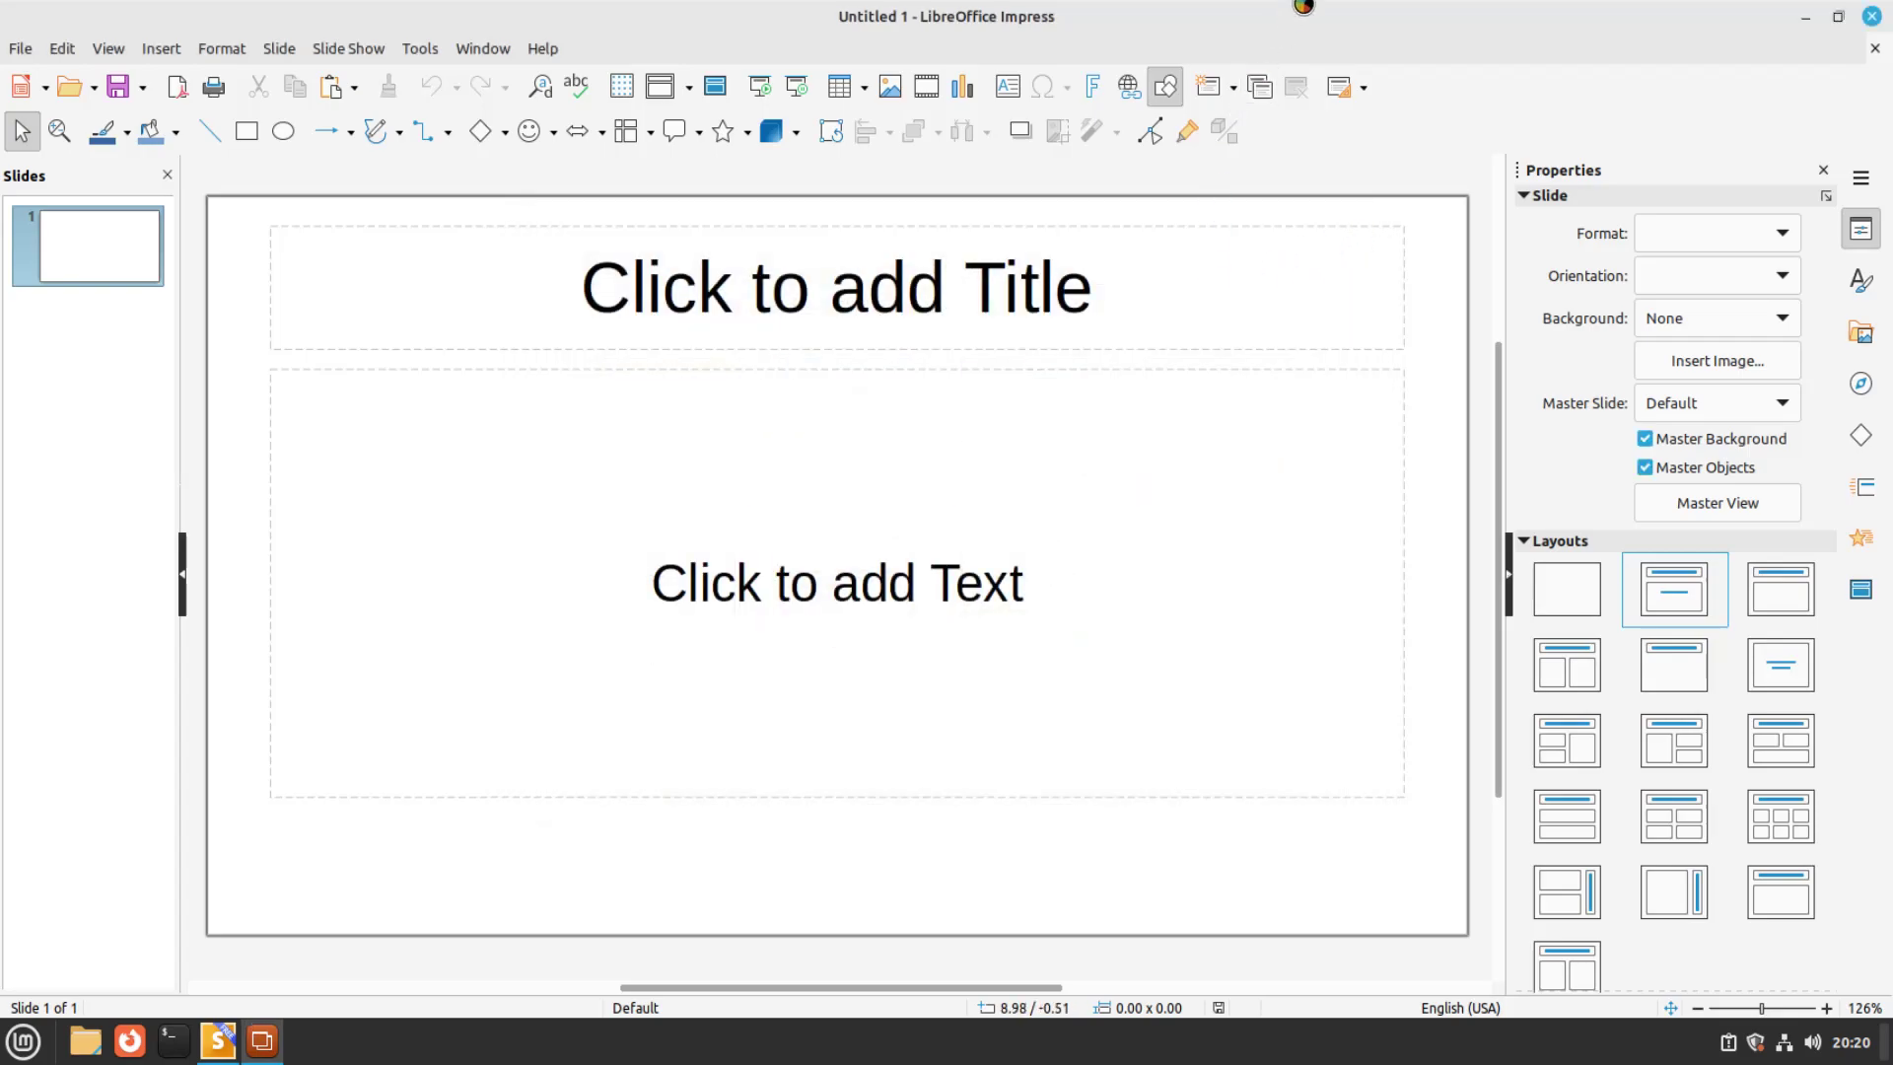
drag(1336, 13, 1278, 226)
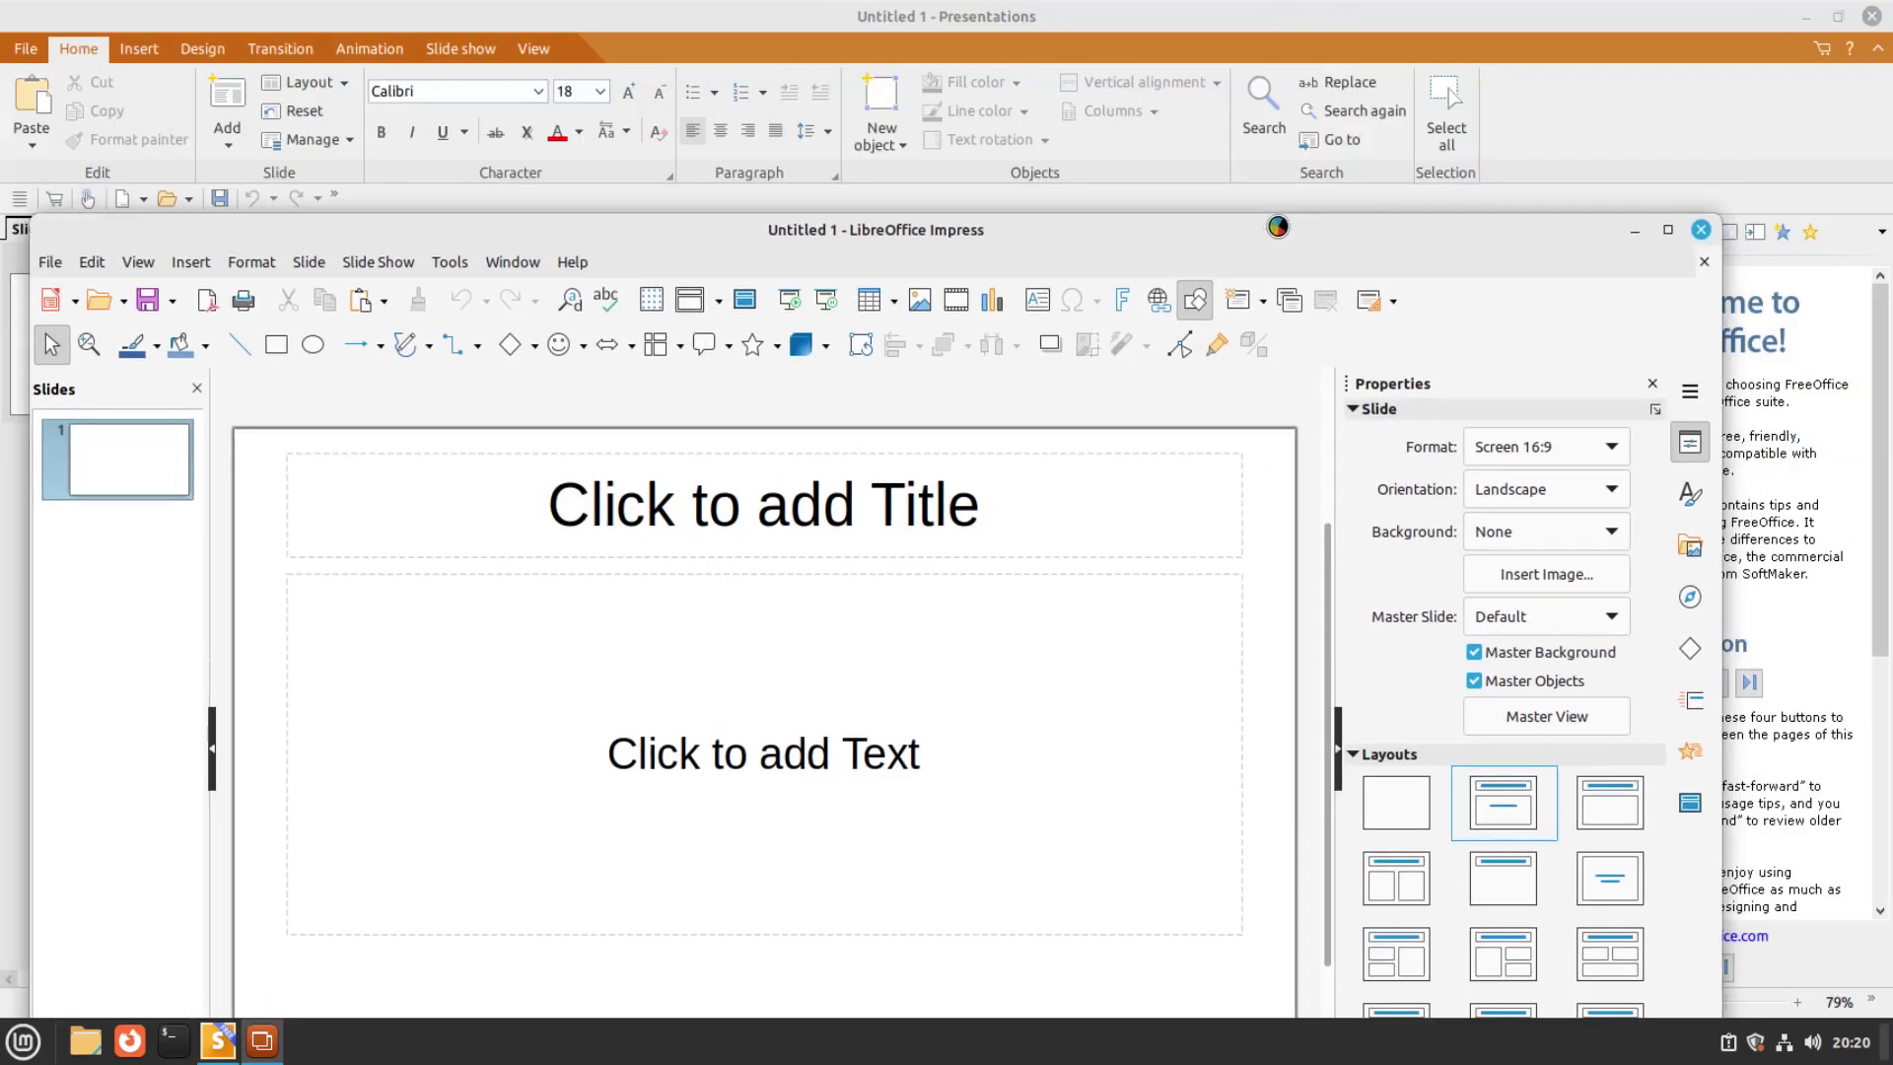
click(1700, 227)
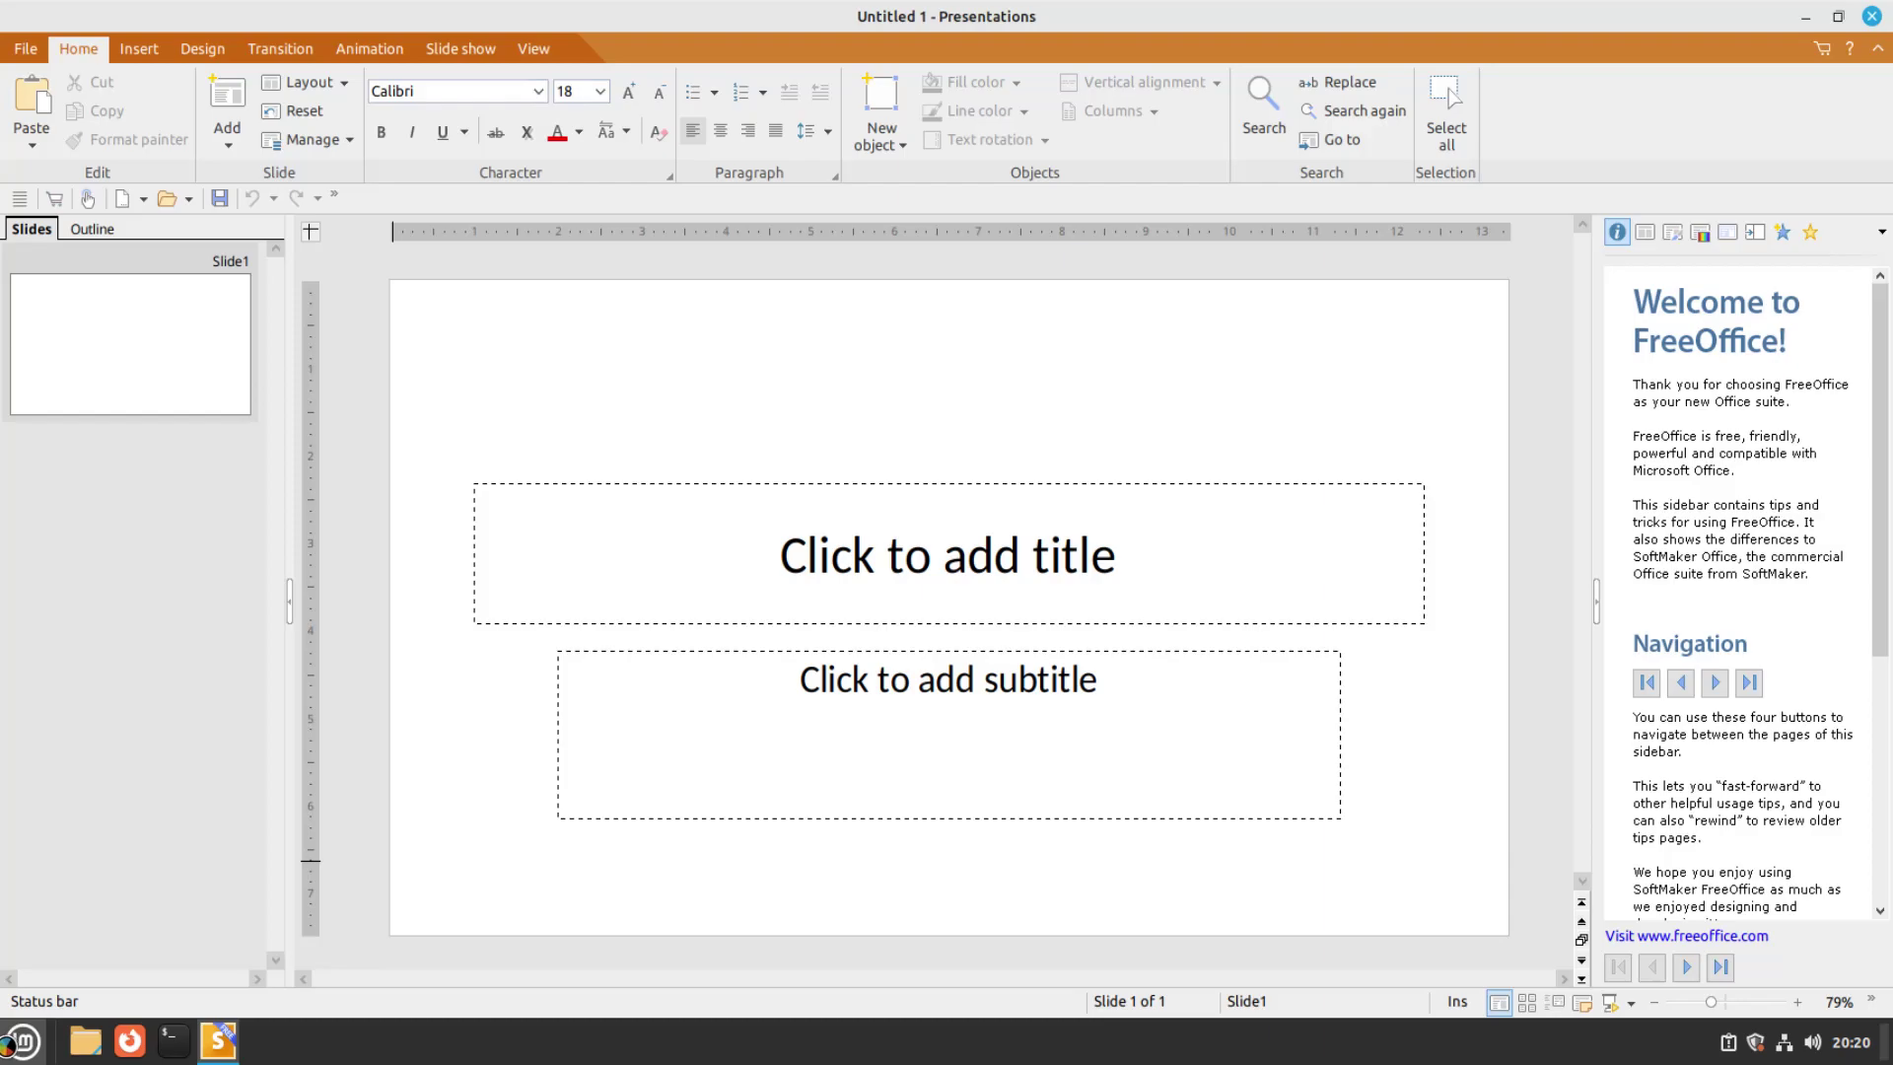
Step: Launch FreeOffice 2021 PlanMaker from the Mint Office menu, opening a blank Untitled 1 spreadsheet
click(22, 1041)
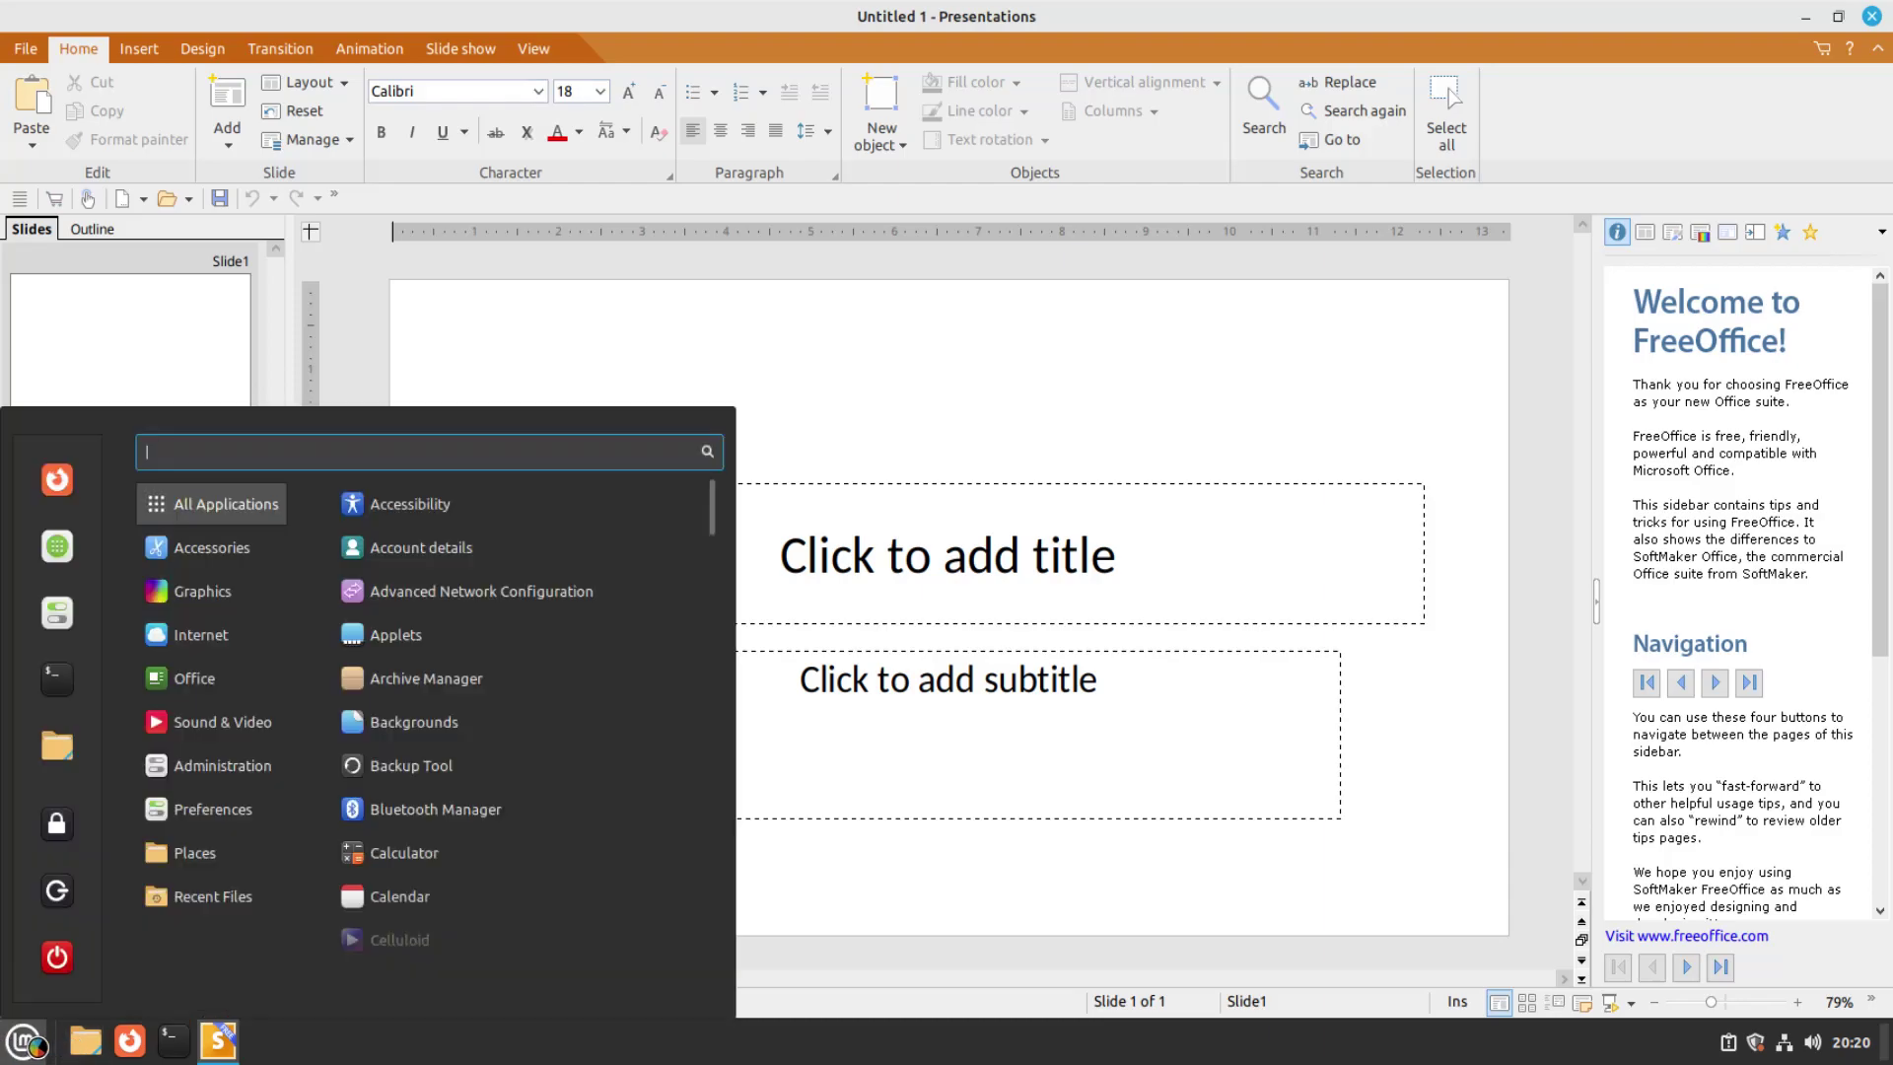
mouse_move(236, 850)
mouse_move(249, 708)
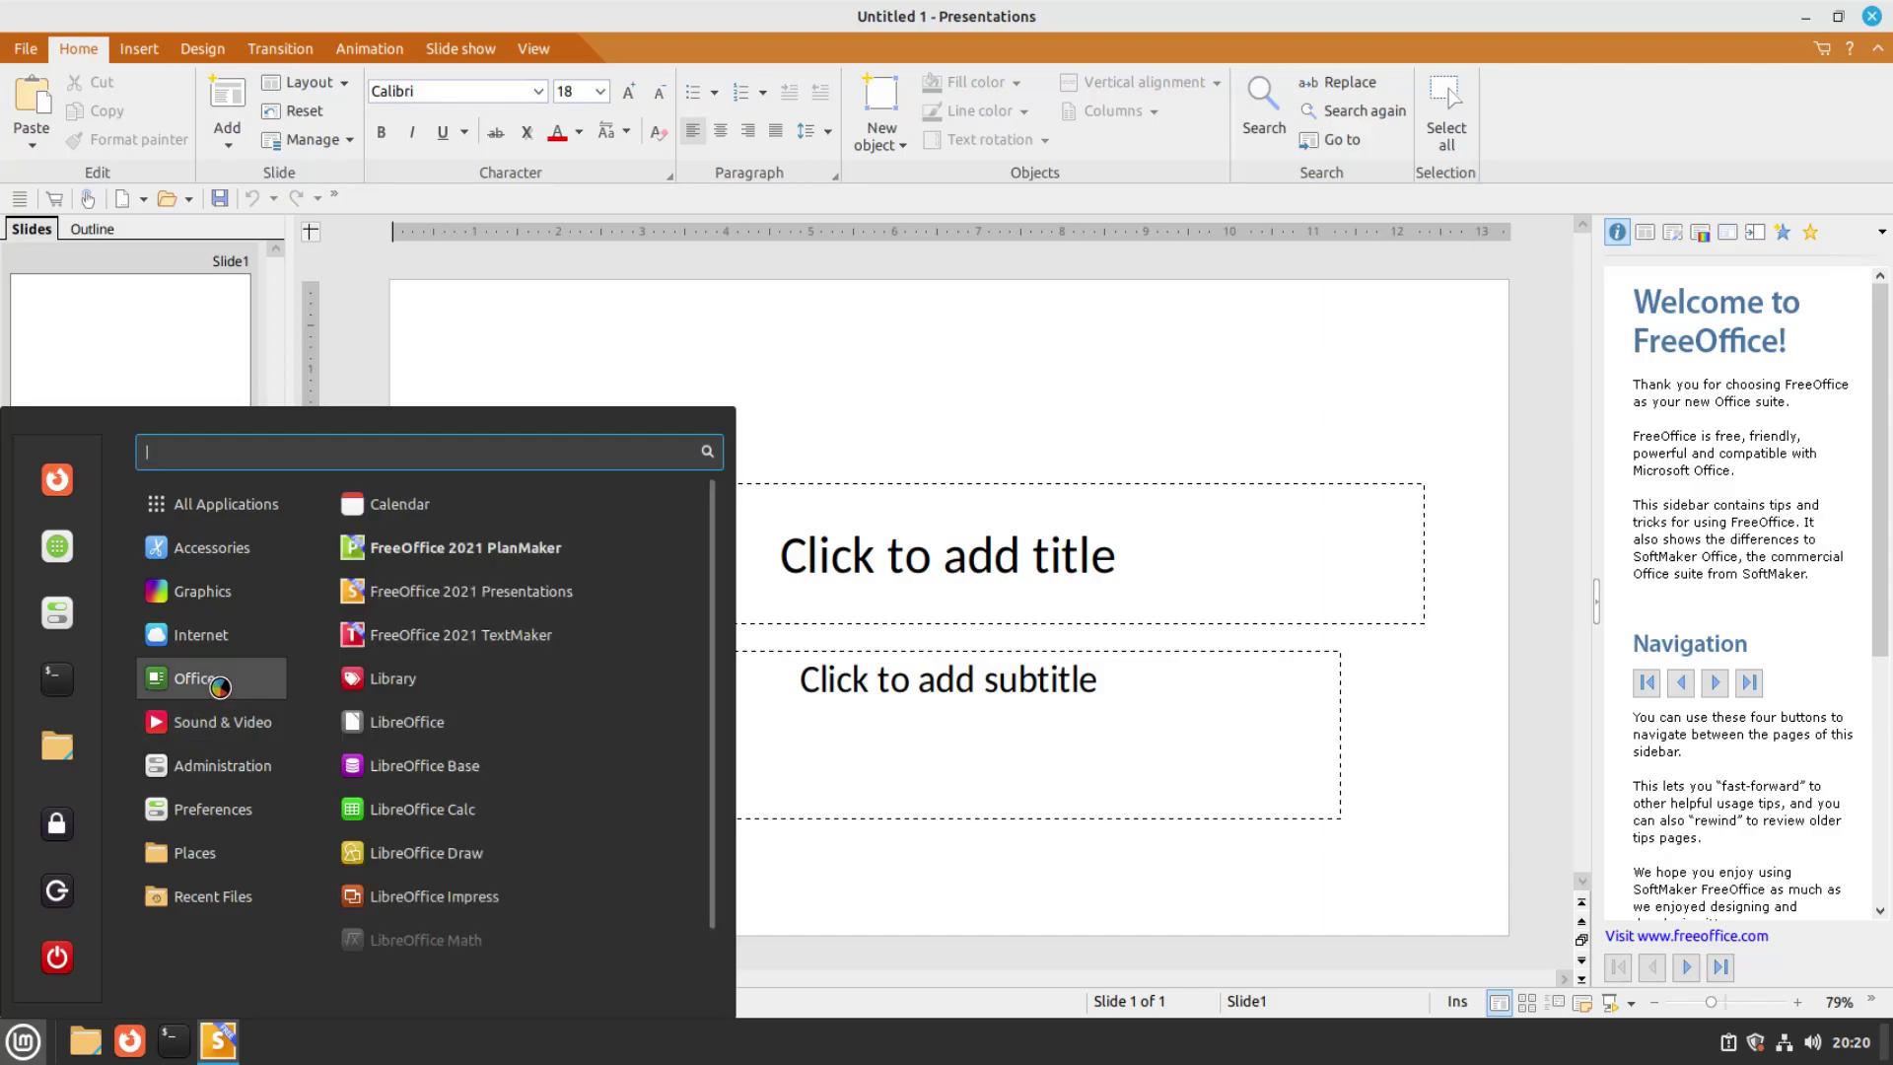
click(562, 543)
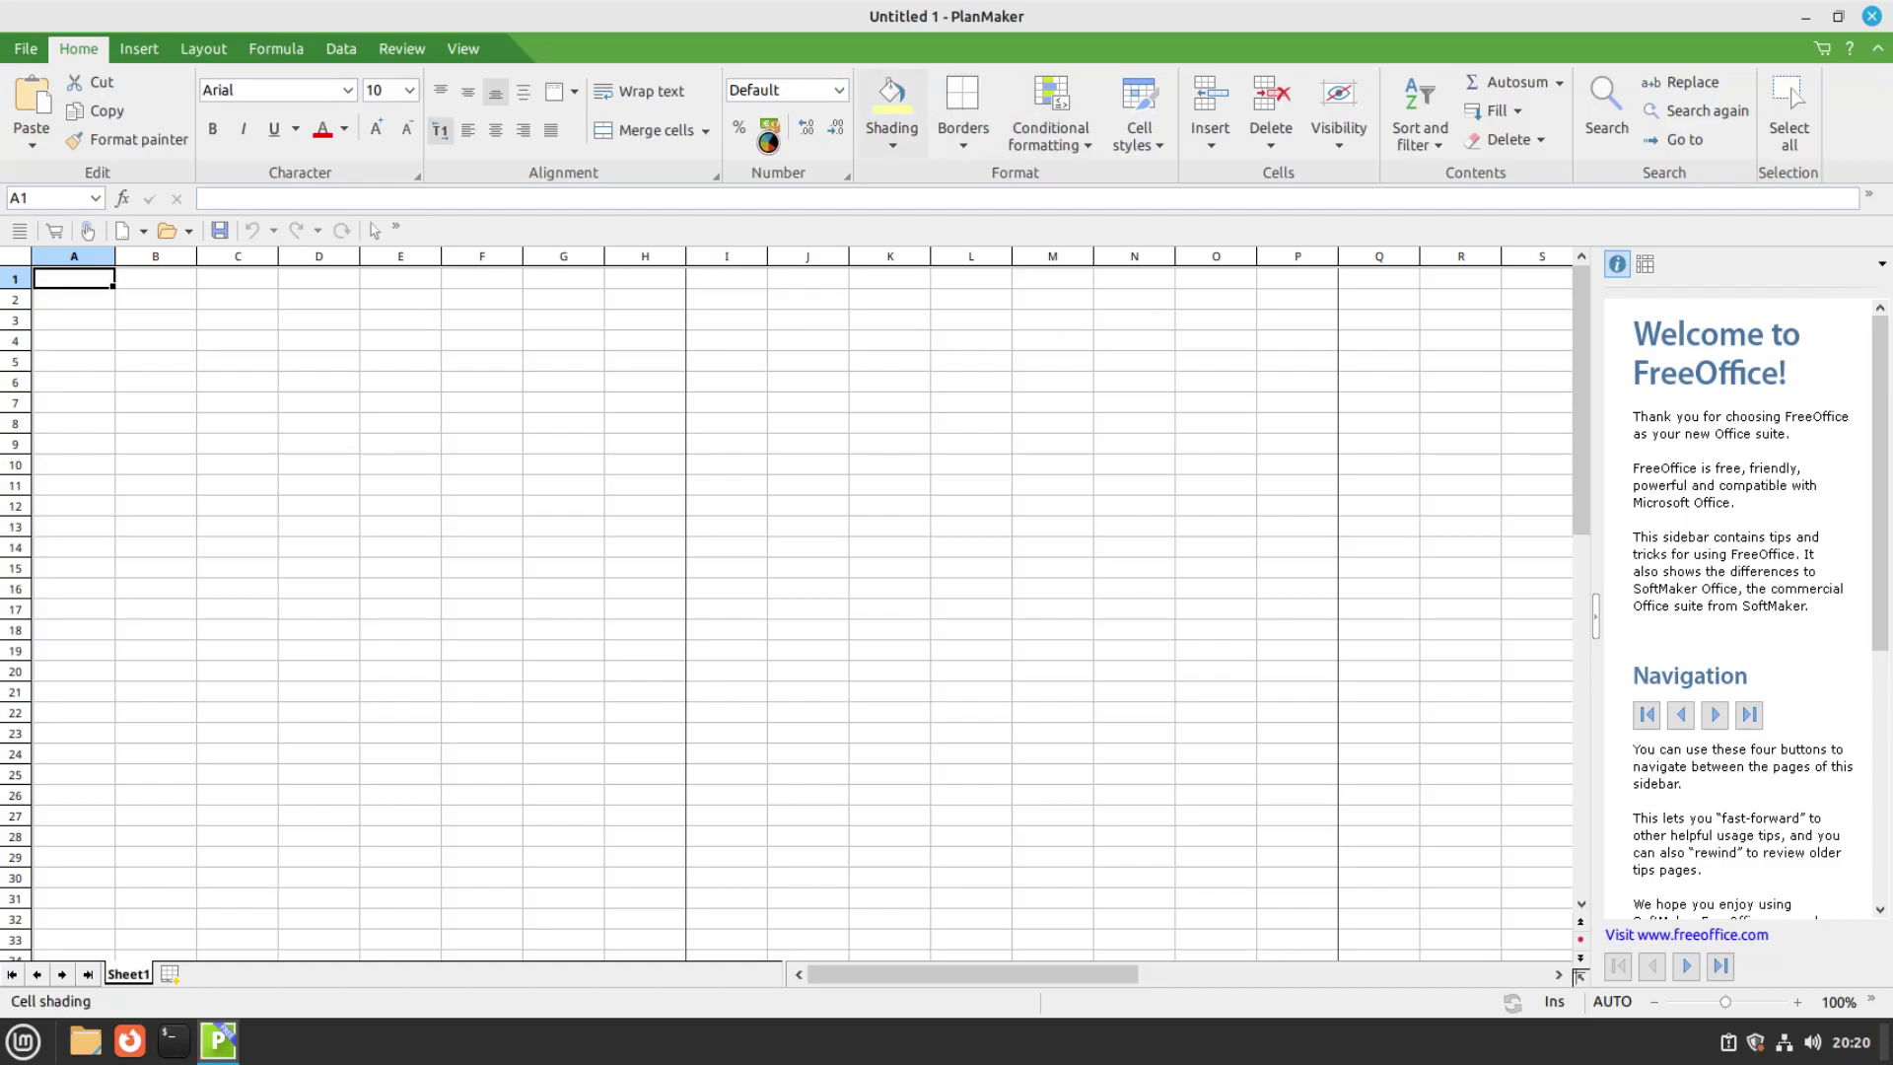
click(22, 1041)
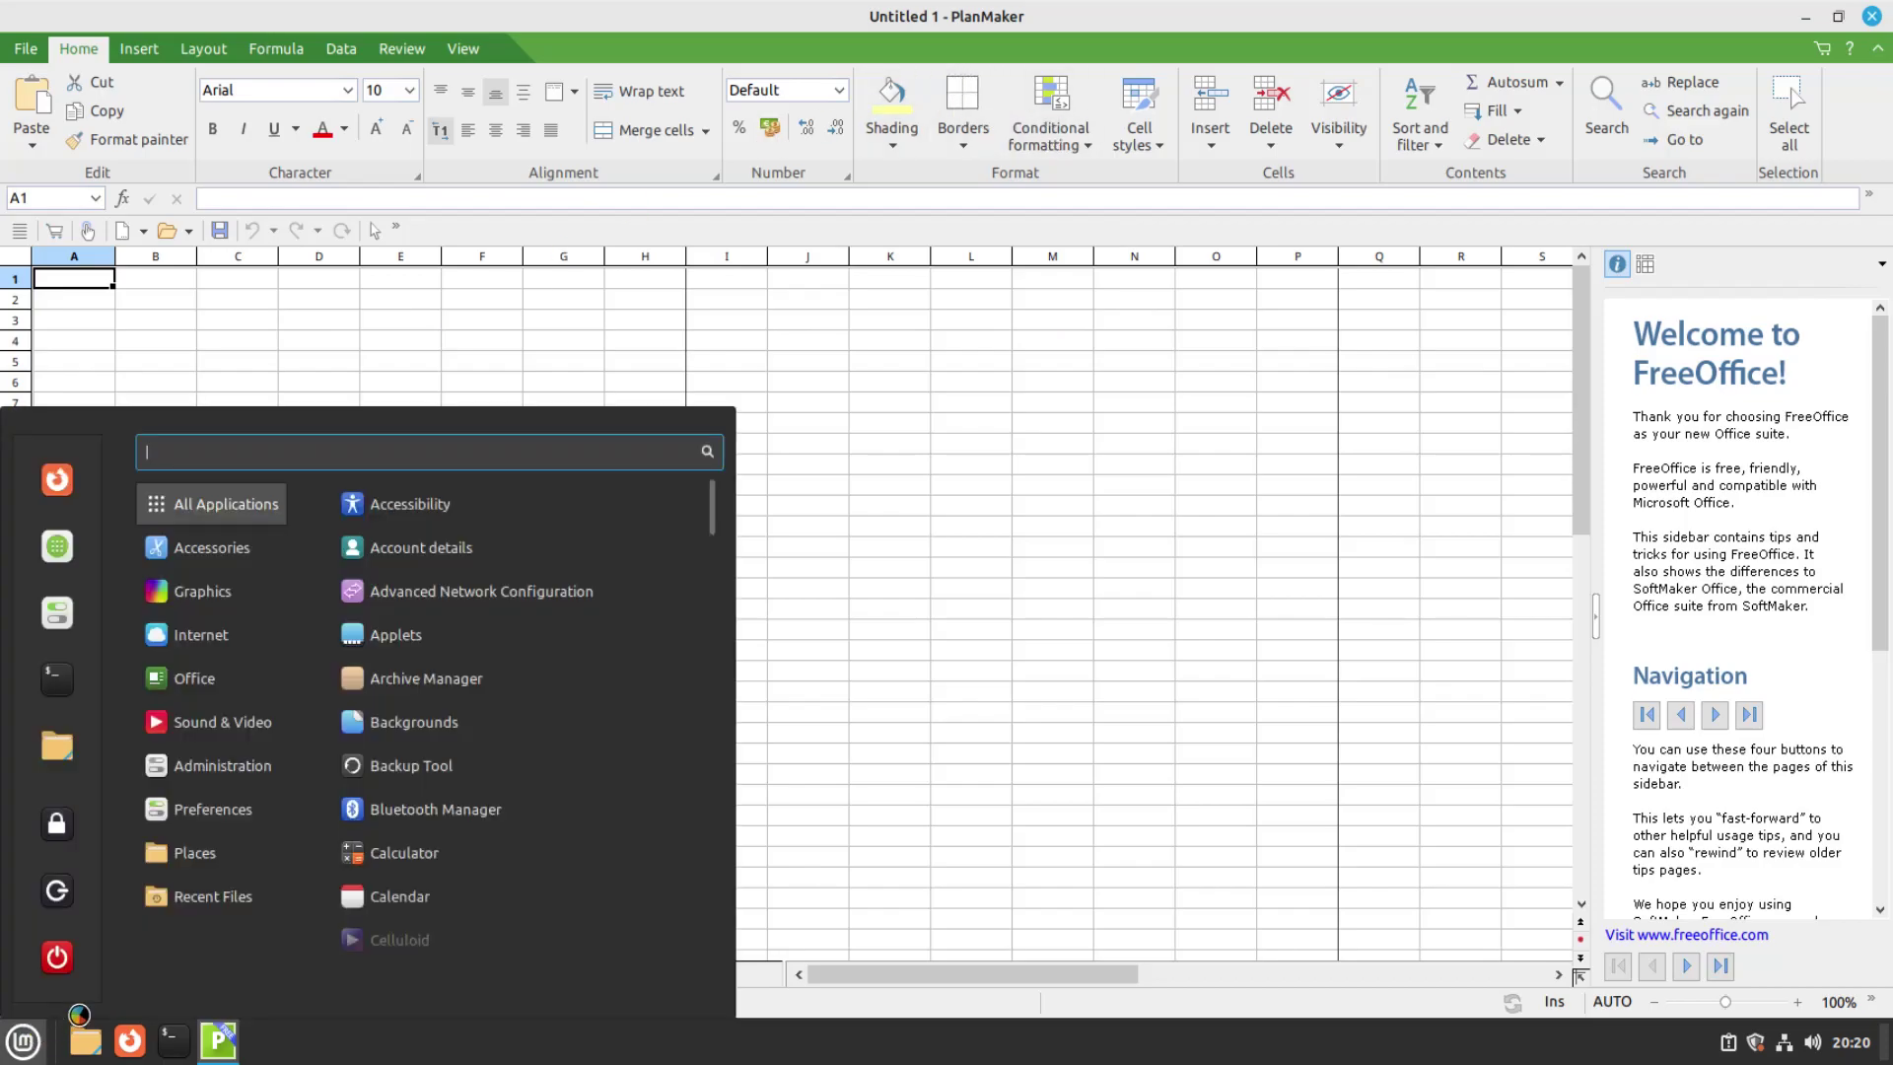
mouse_move(247, 671)
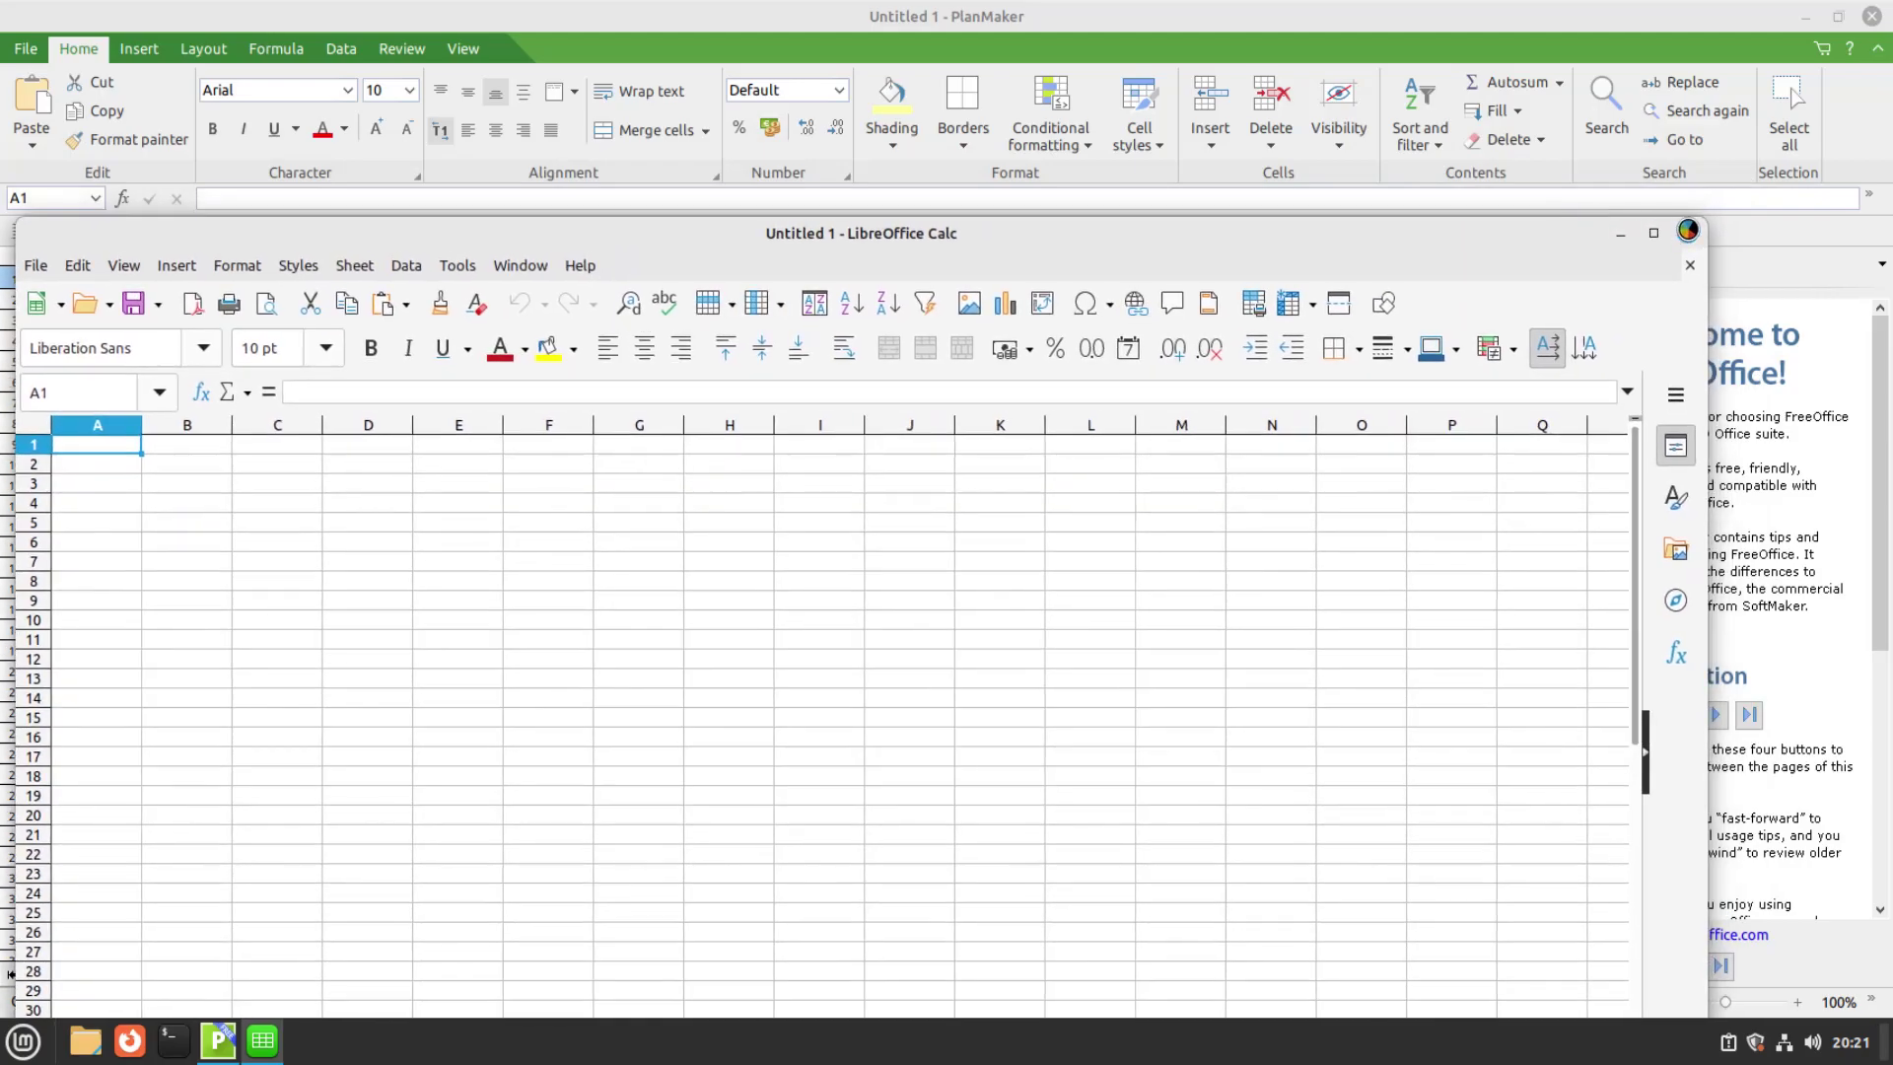
click(1688, 231)
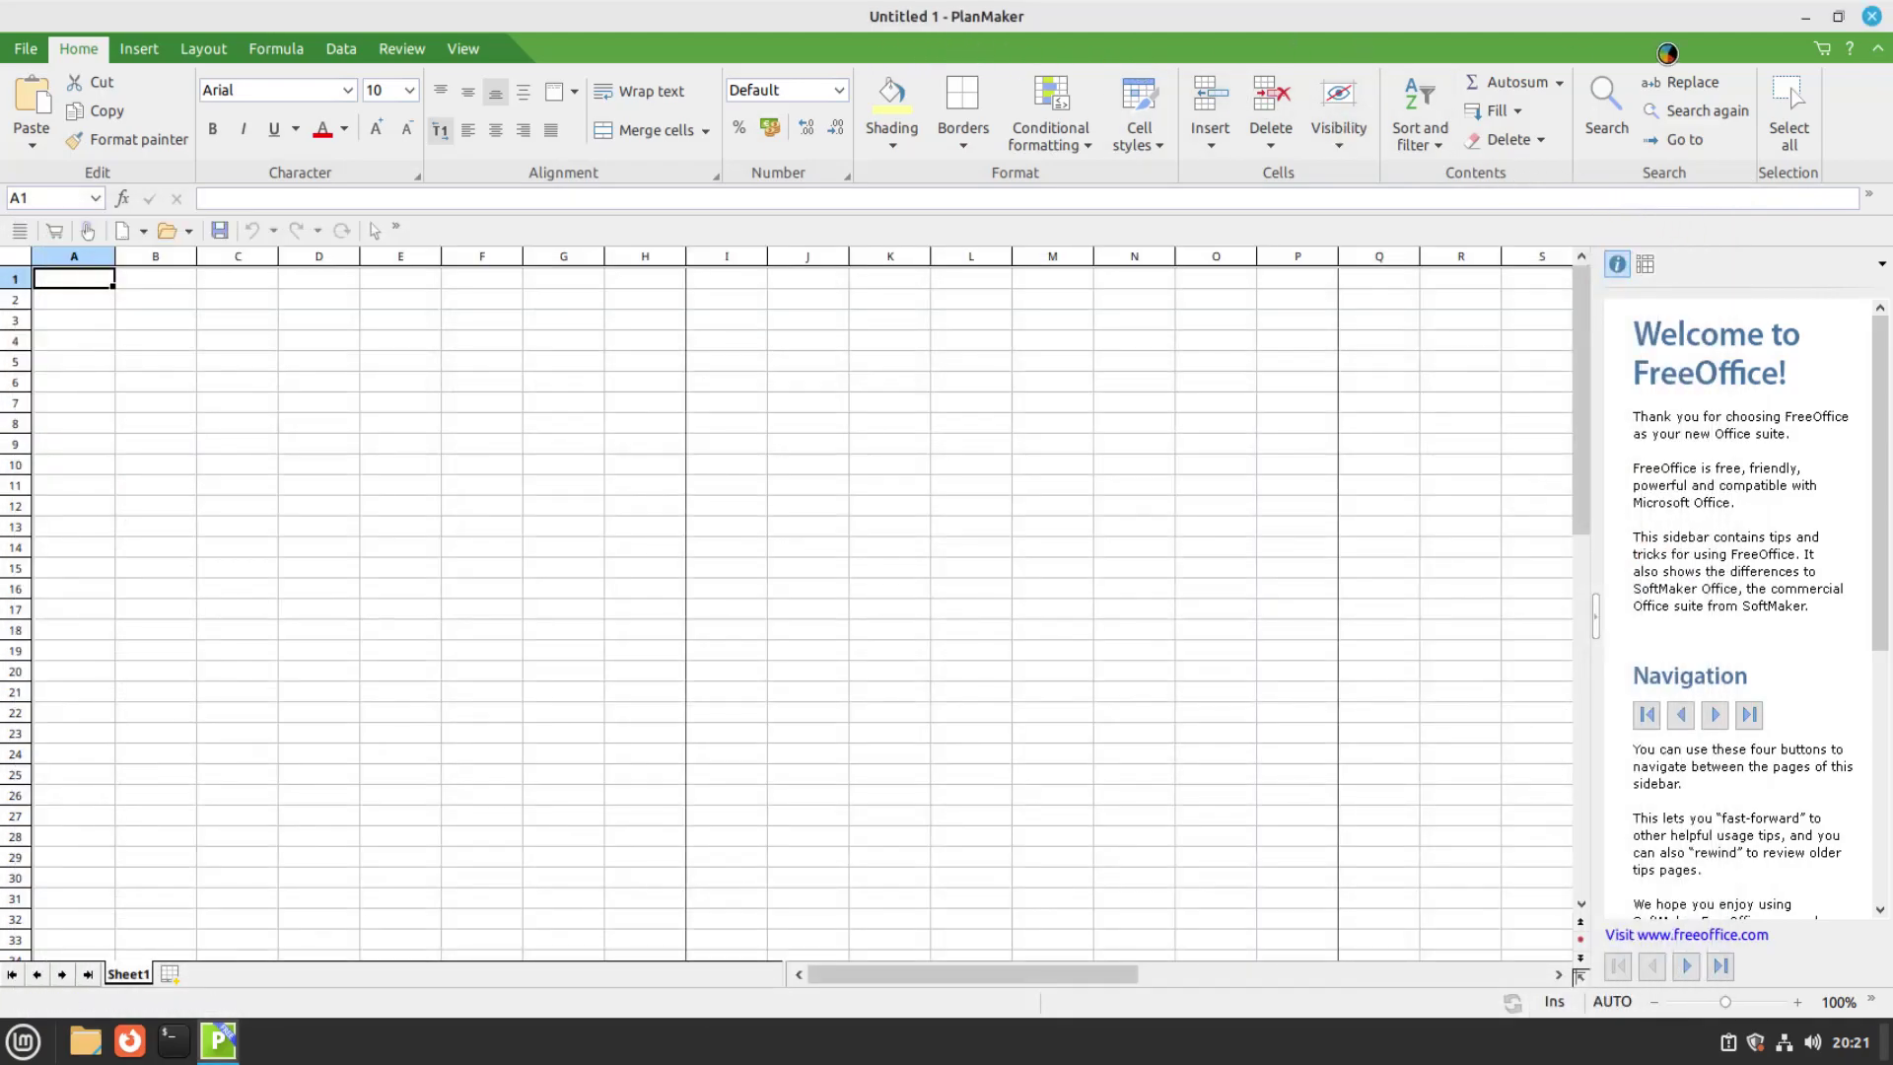